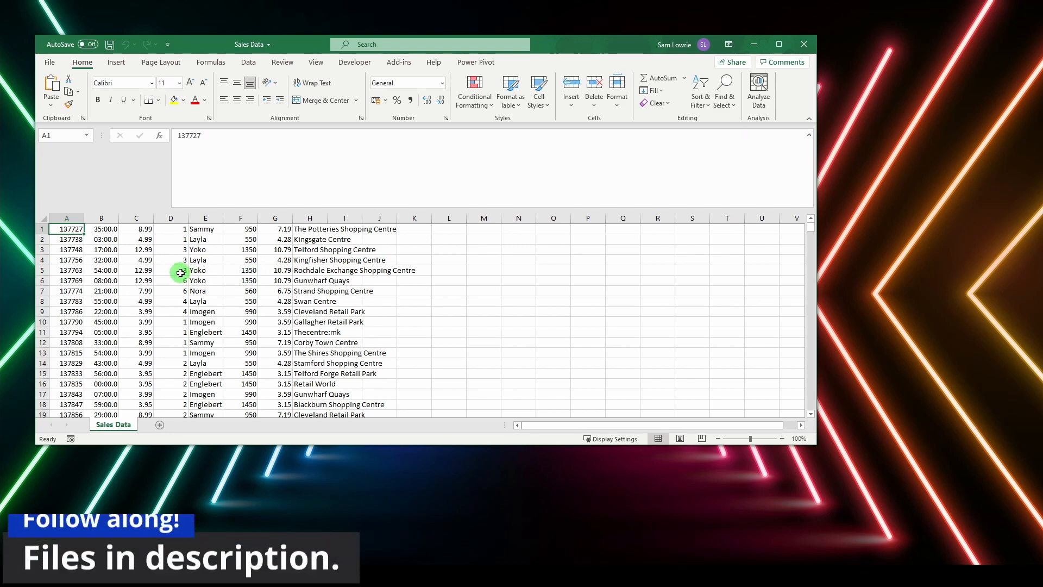
Step: Scroll down through the Sales Data rows in Excel
{"action": "scroll", "coordinate": [180, 272], "scroll_direction": "down", "scroll_amount": 3}
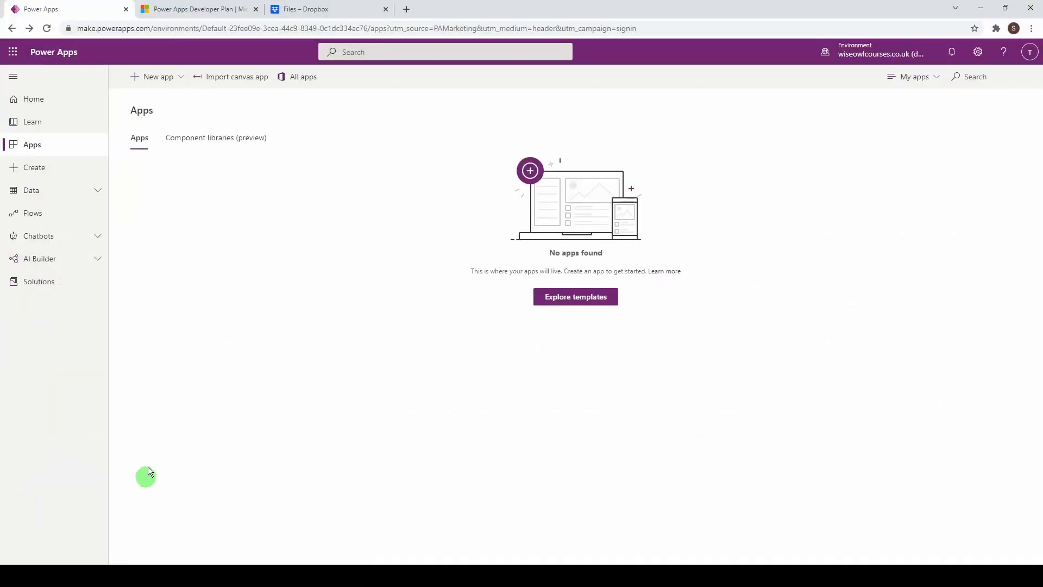
Step: Switch to the Power Apps Developer Plan browser tab
{"action": "left_click", "coordinate": [213, 12]}
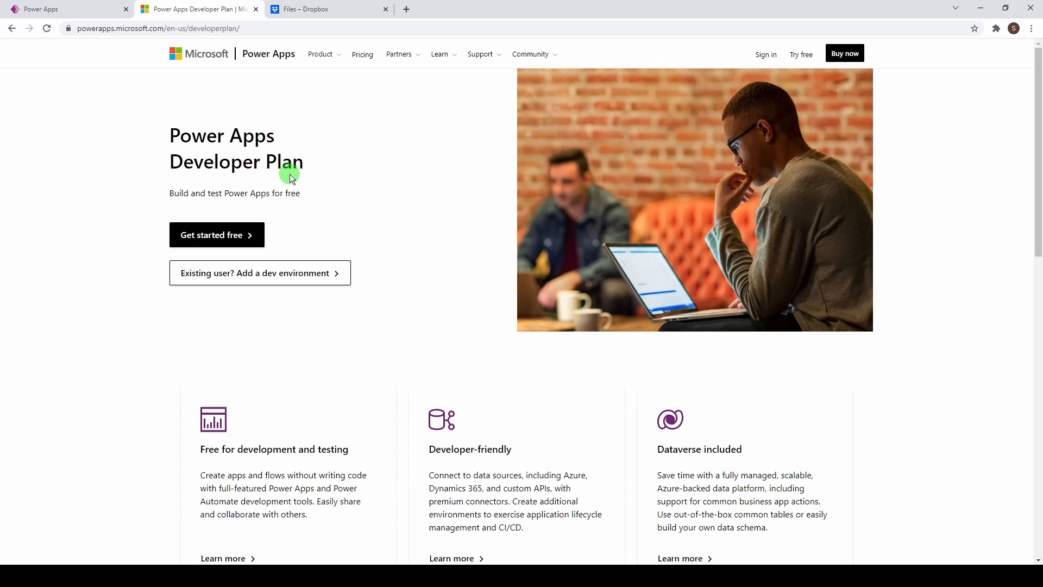
Step: Drag Sales Data.xlsx from the desktop into the Dropbox files list, then maximize the browser
{"action": "left_click", "coordinate": [304, 12]}
{"action": "double_click", "coordinate": [471, 15]}
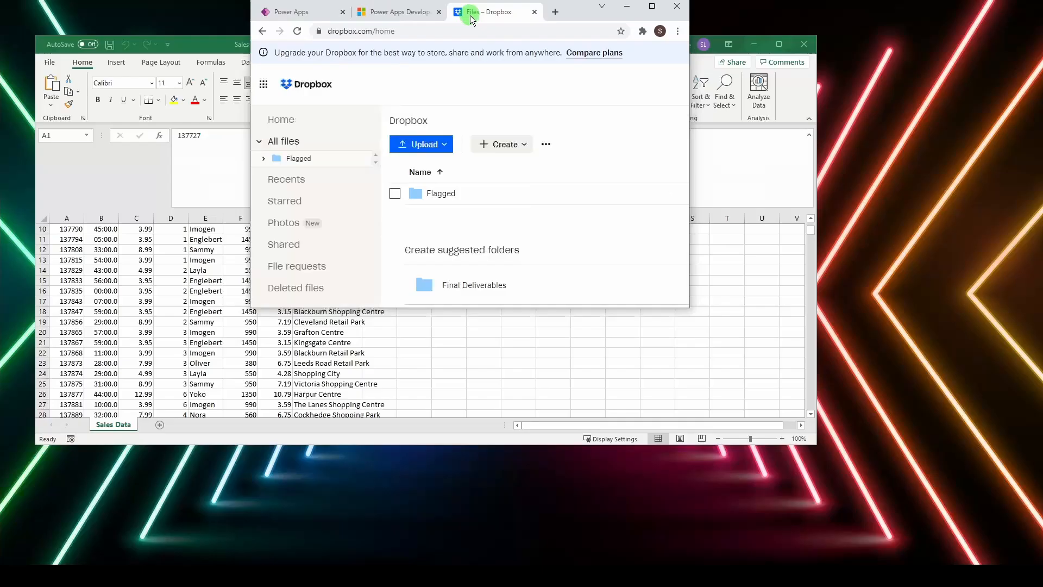
{"action": "left_click_drag", "start_coordinate": [471, 15], "coordinate": [520, 52]}
{"action": "left_click", "coordinate": [754, 44]}
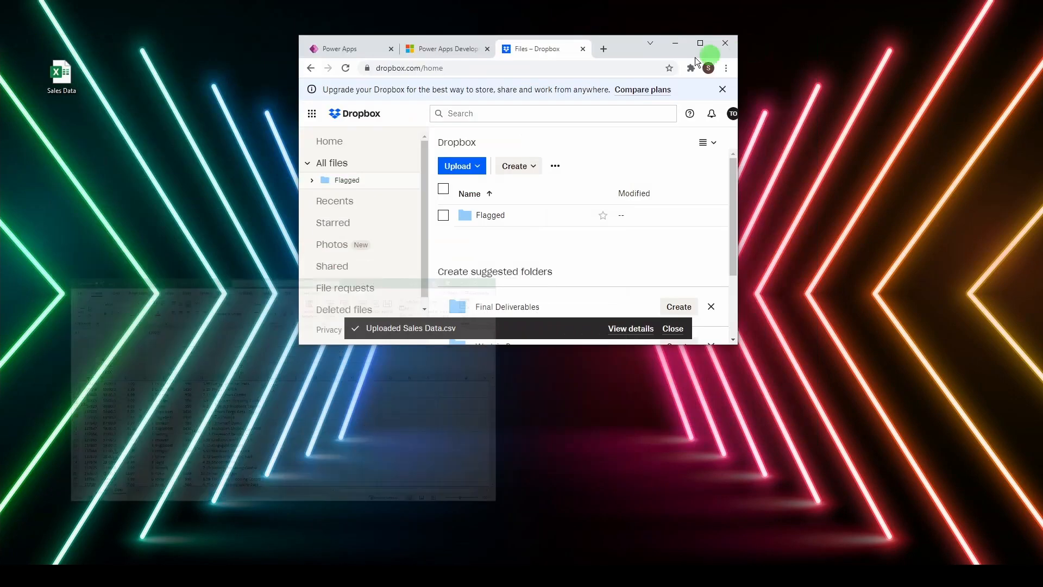
{"action": "left_click_drag", "start_coordinate": [63, 81], "coordinate": [468, 237]}
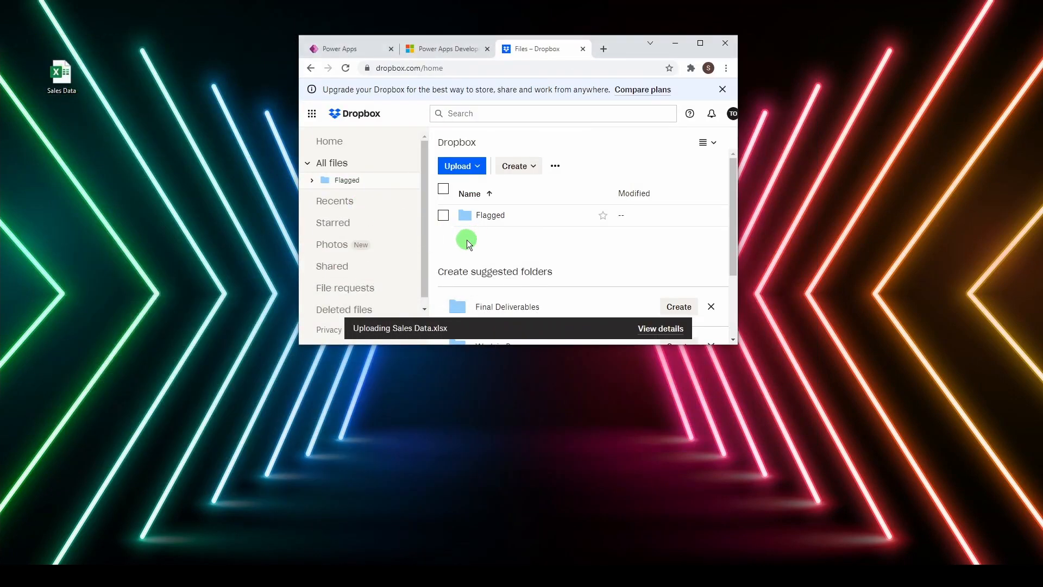
{"action": "left_click", "coordinate": [700, 44]}
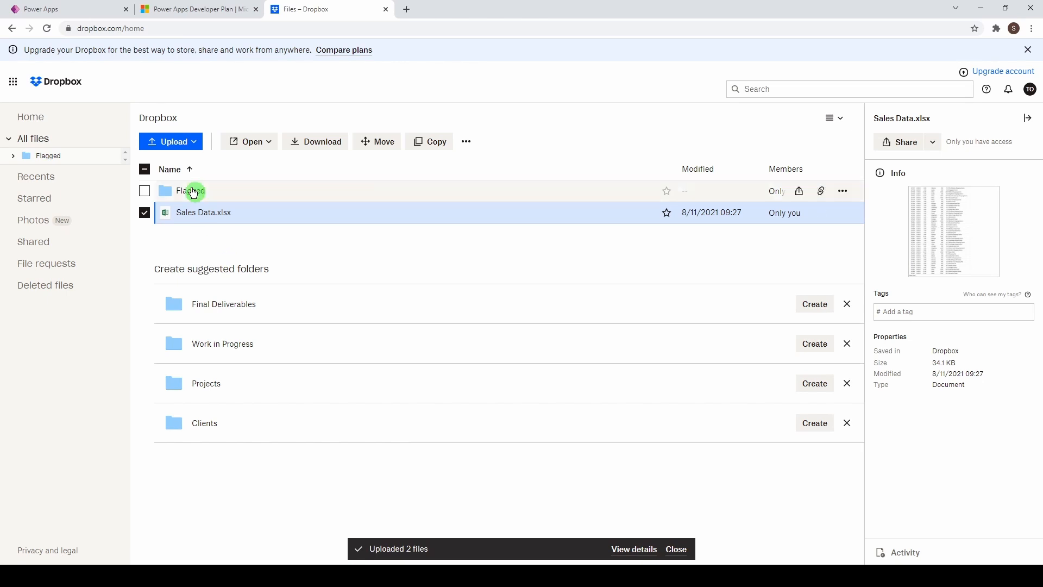
Step: On the Power Apps apps page, switch to the other listed environment
{"action": "left_click", "coordinate": [90, 11]}
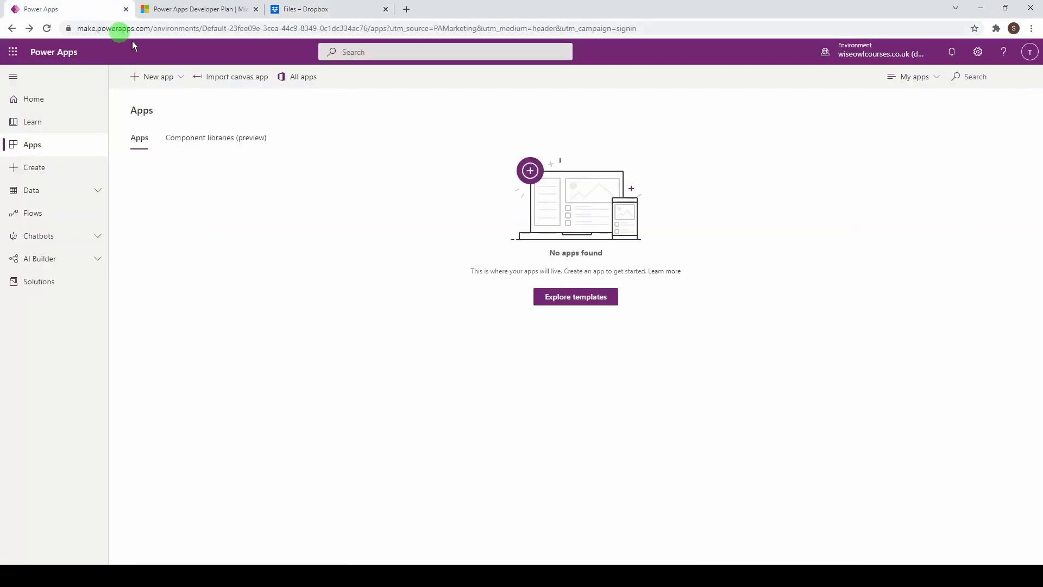
{"action": "left_click", "coordinate": [870, 61]}
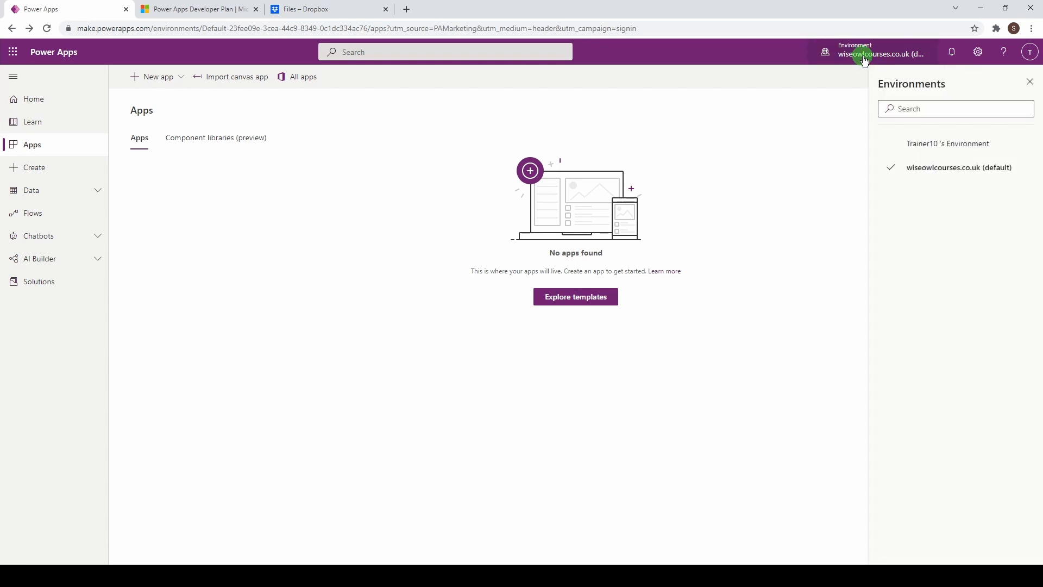
{"action": "left_click", "coordinate": [902, 144]}
{"action": "left_click", "coordinate": [373, 226]}
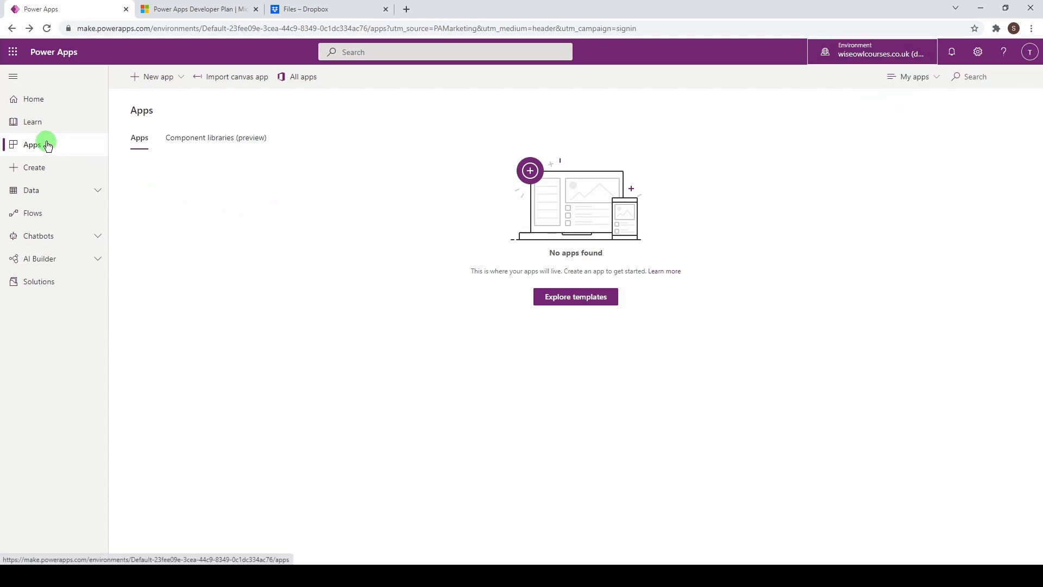
Step: Create a new phone-format canvas app named 'Sales App'
{"action": "left_click", "coordinate": [147, 83]}
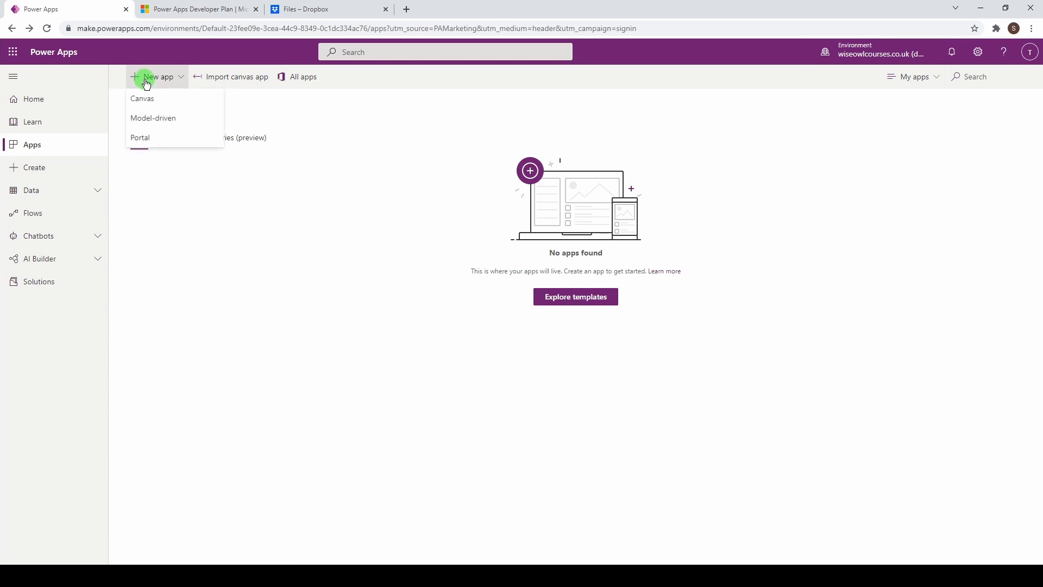
{"action": "left_click", "coordinate": [167, 102]}
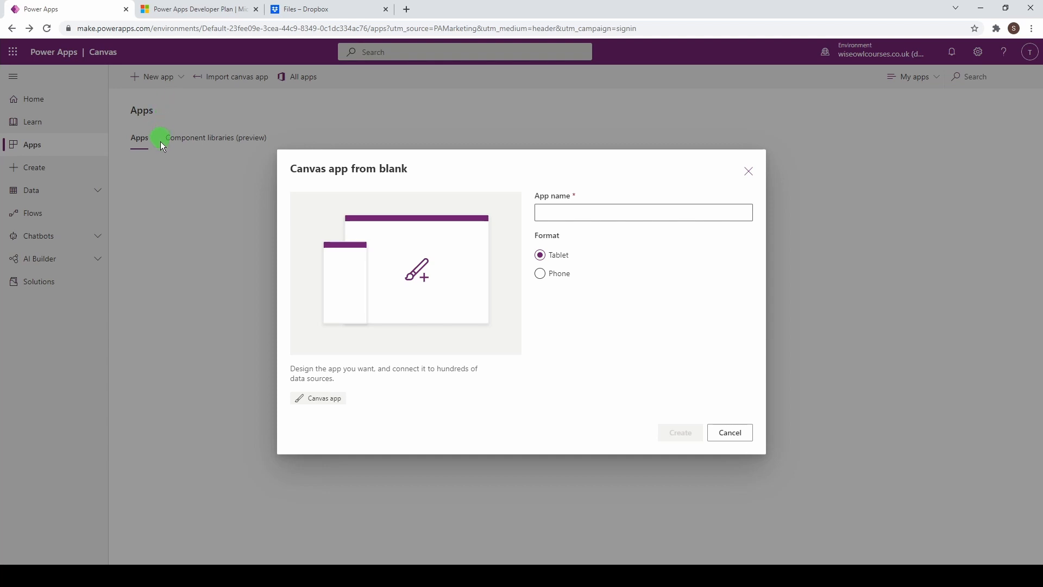
{"action": "left_click", "coordinate": [541, 275]}
{"action": "left_click", "coordinate": [563, 213]}
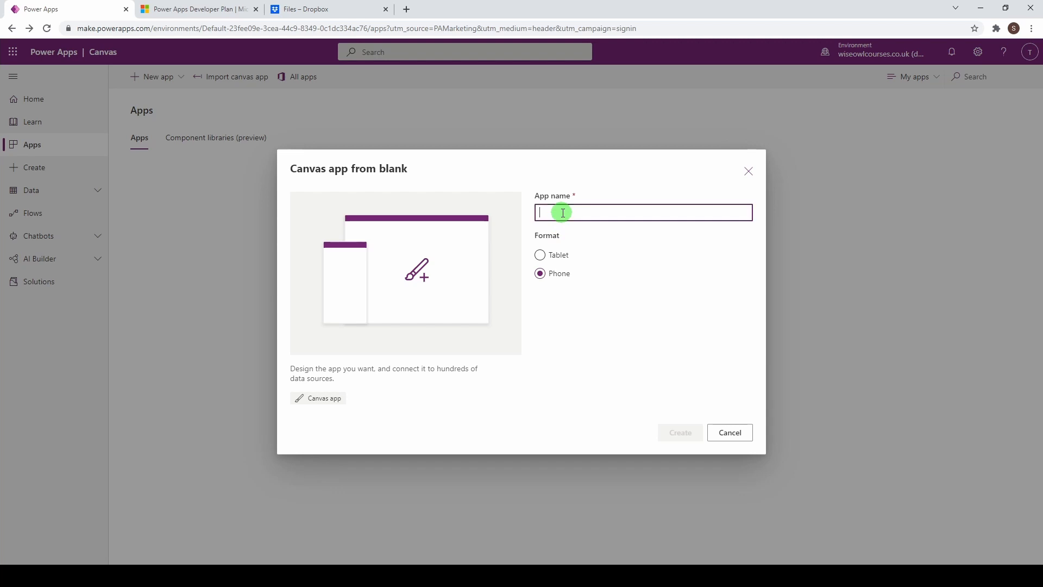
{"action": "type", "text": "Sale"}
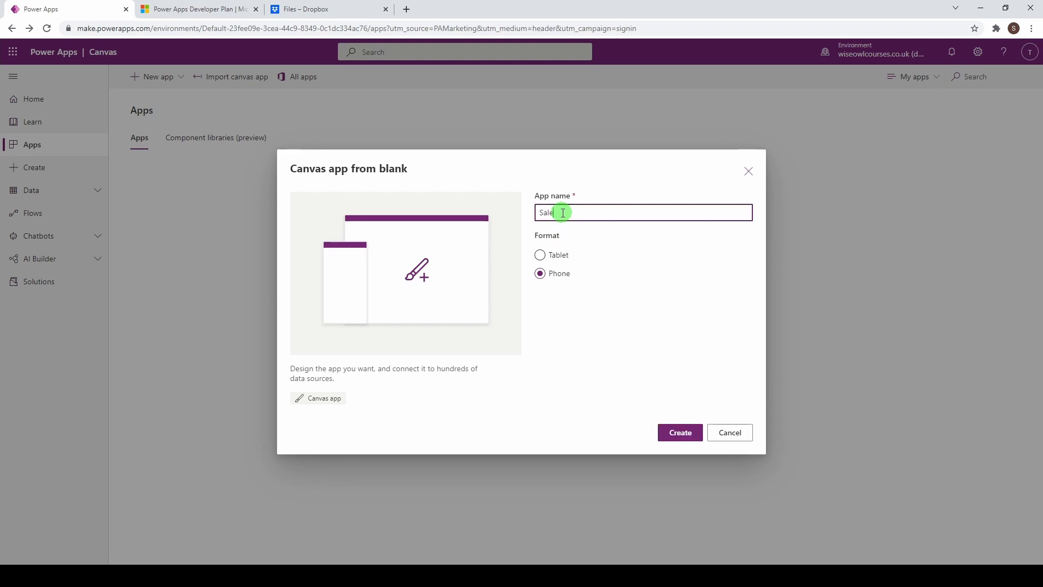
{"action": "type", "text": "s App"}
{"action": "left_click", "coordinate": [681, 433]}
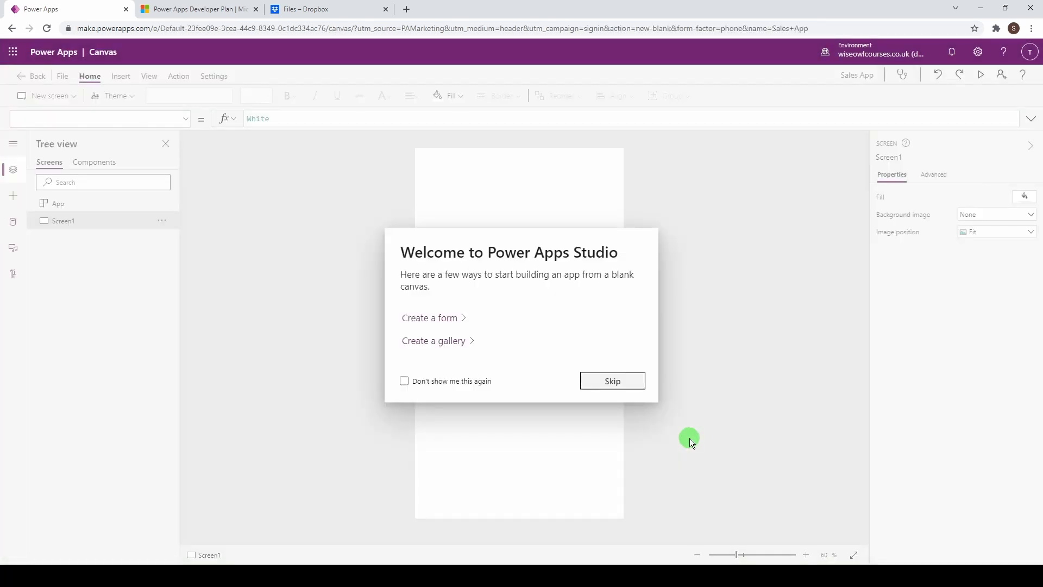
Step: Dismiss the welcome message and rename Screen1 to 'scrList'
{"action": "left_click", "coordinate": [612, 381]}
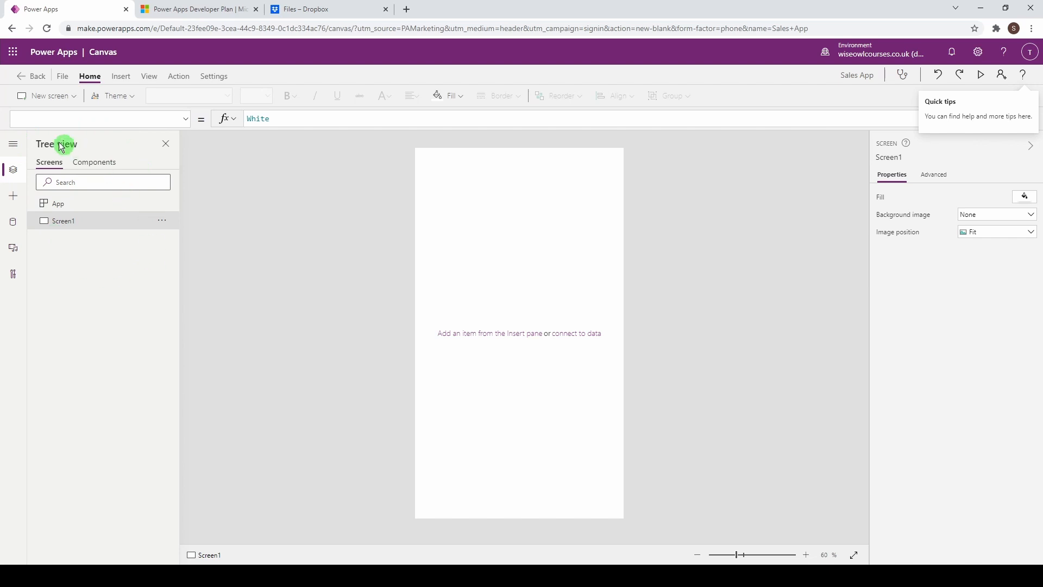
{"action": "left_click", "coordinate": [12, 144]}
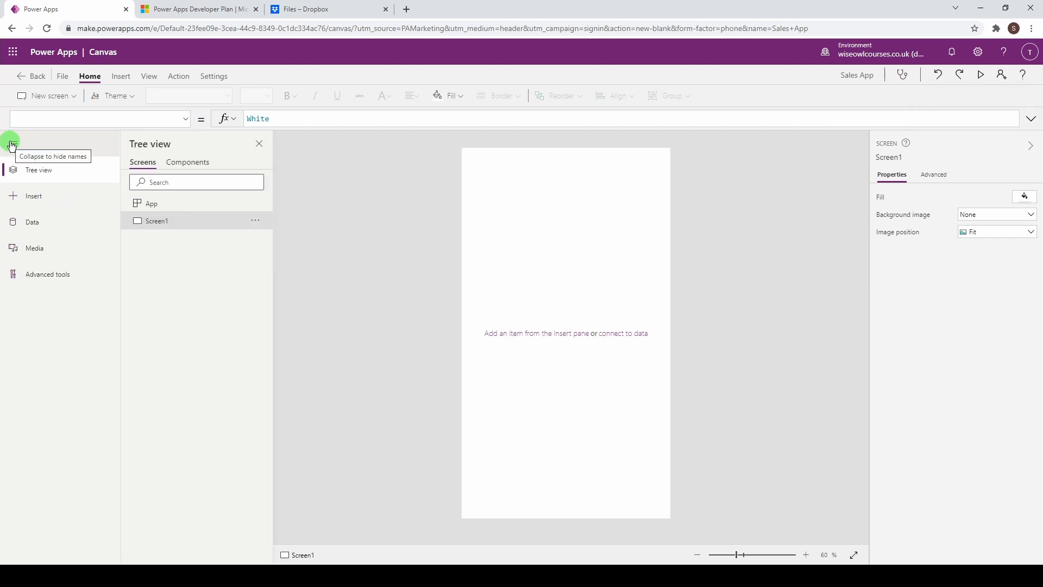
{"action": "left_click", "coordinate": [12, 144]}
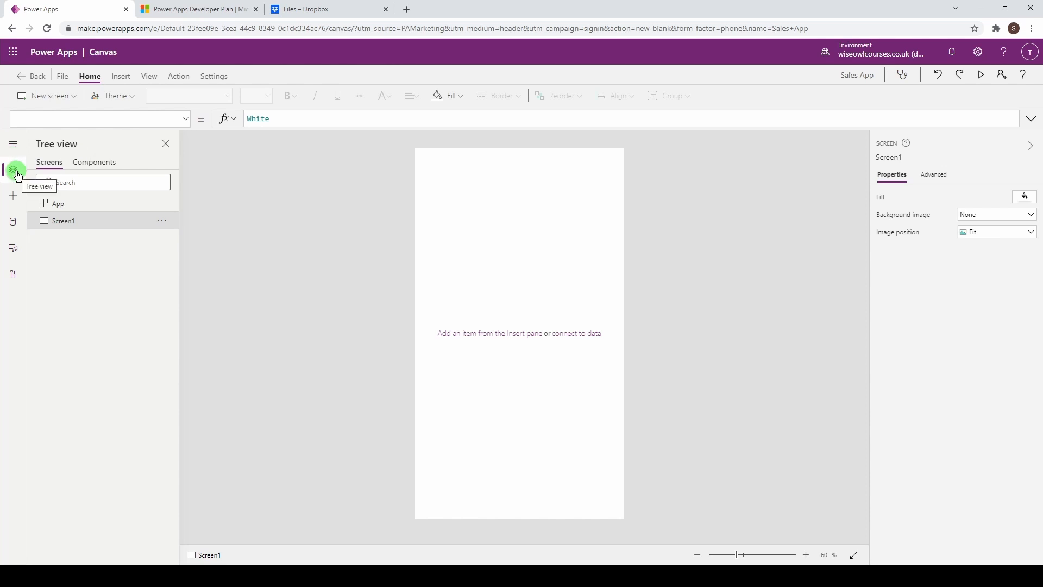
{"action": "double_click", "coordinate": [62, 224]}
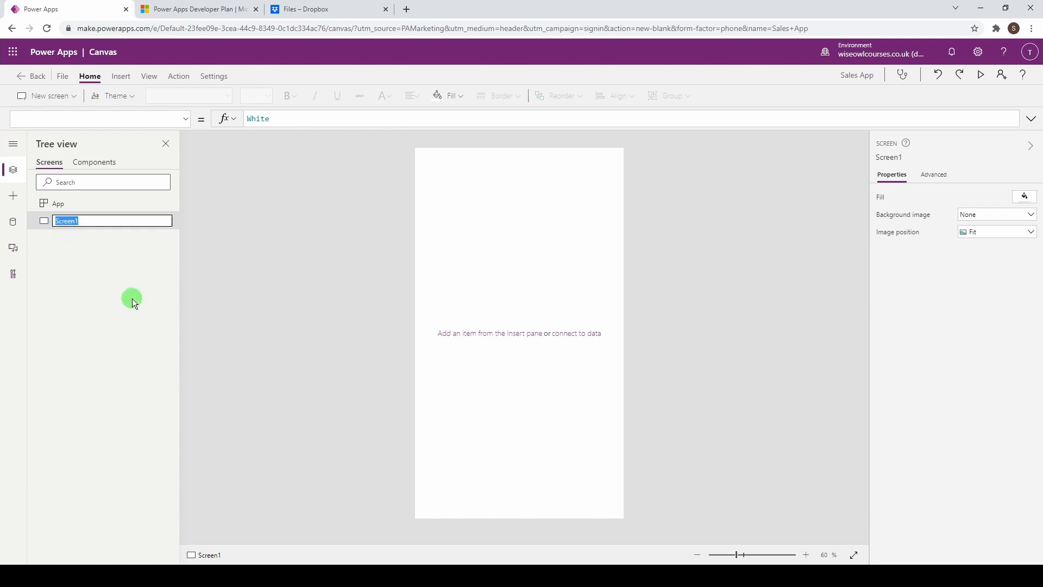
{"action": "type", "text": "scrList"}
{"action": "left_click", "coordinate": [123, 274]}
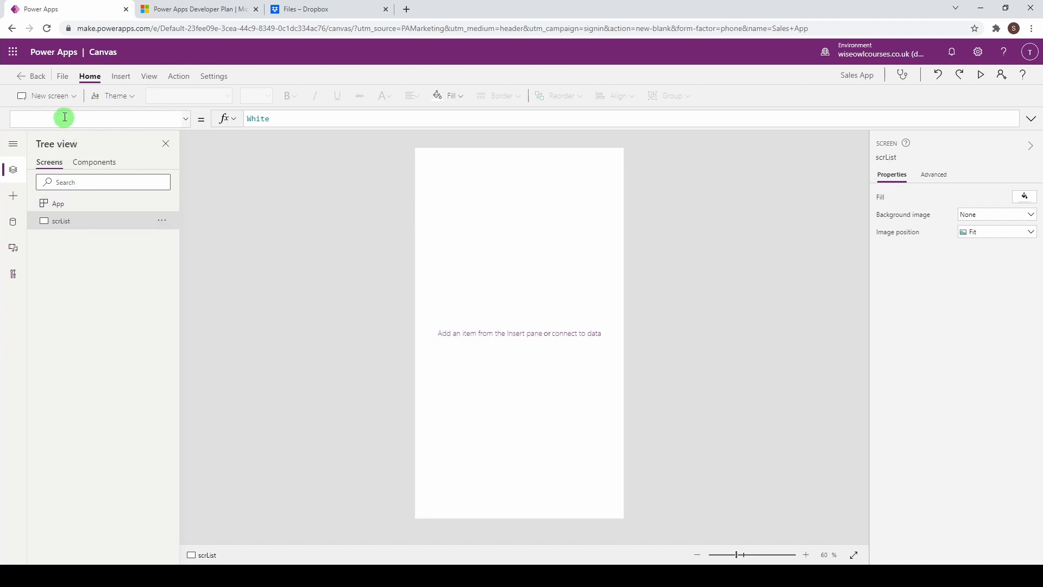
Step: Add a blank screen named 'scrDetails'
{"action": "left_click", "coordinate": [61, 98]}
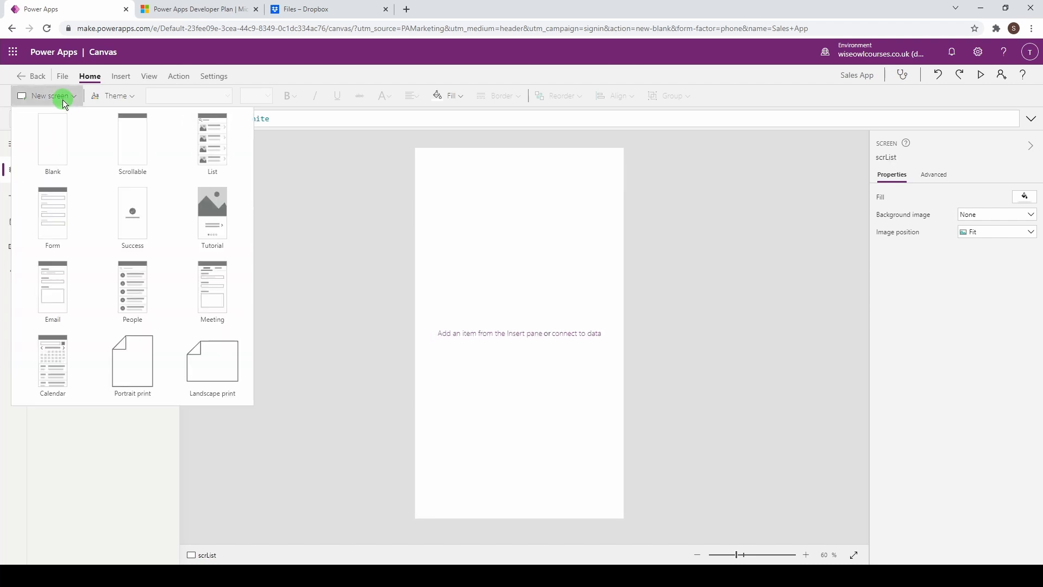
{"action": "left_click", "coordinate": [59, 148]}
{"action": "double_click", "coordinate": [64, 239]}
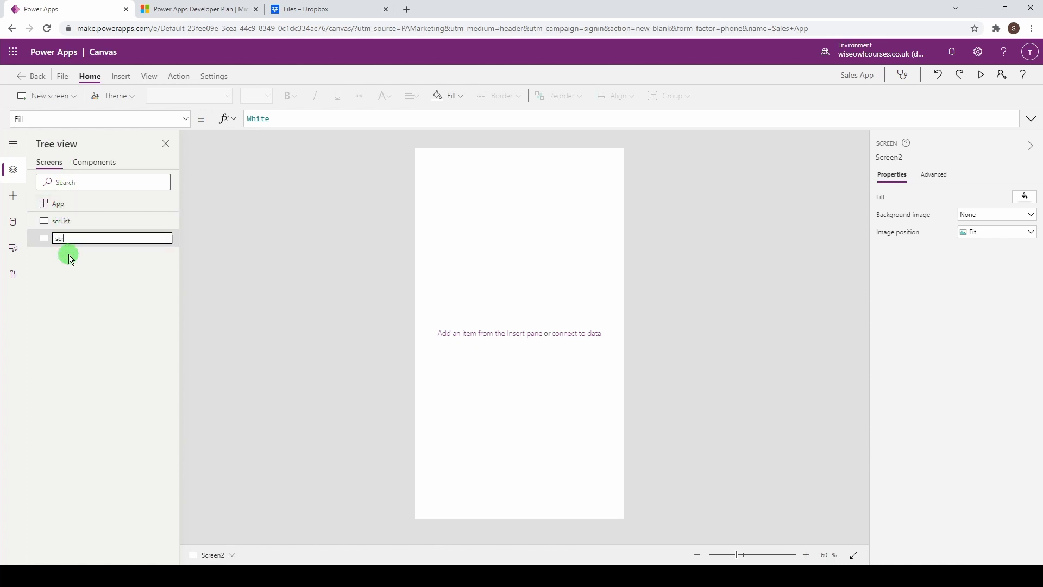
{"action": "type", "text": "scrDetails"}
{"action": "key", "text": "Return"}
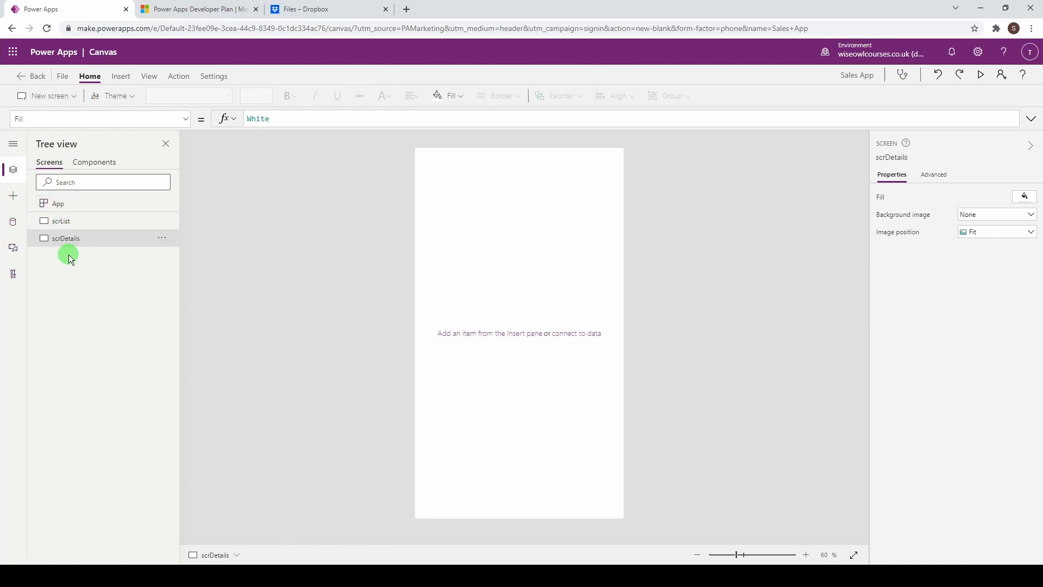
Step: Add another blank screen named 'scrEdit', then return to scrList
{"action": "left_click", "coordinate": [60, 100]}
{"action": "left_click", "coordinate": [57, 133]}
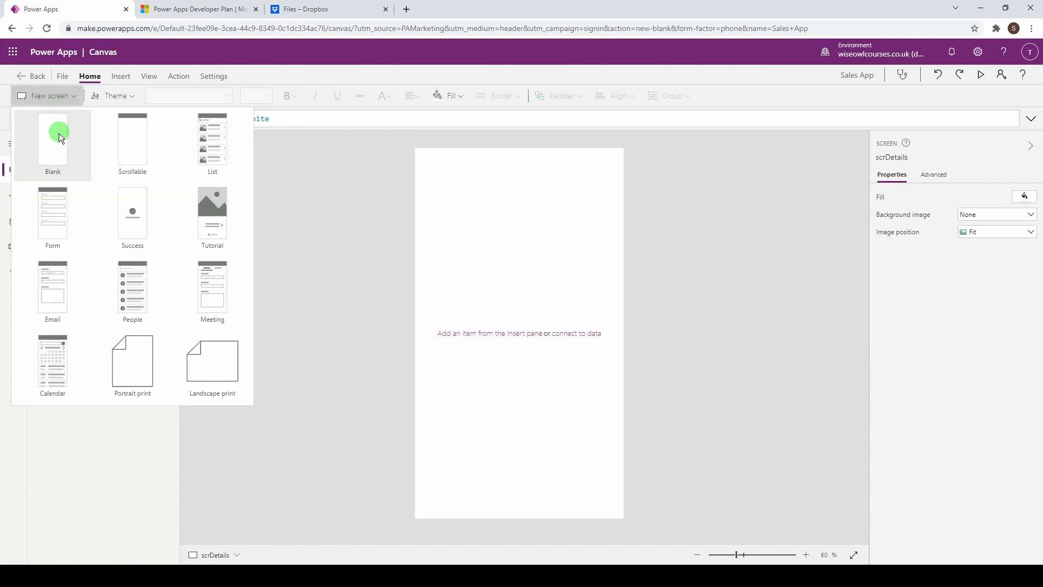
{"action": "double_click", "coordinate": [67, 257]}
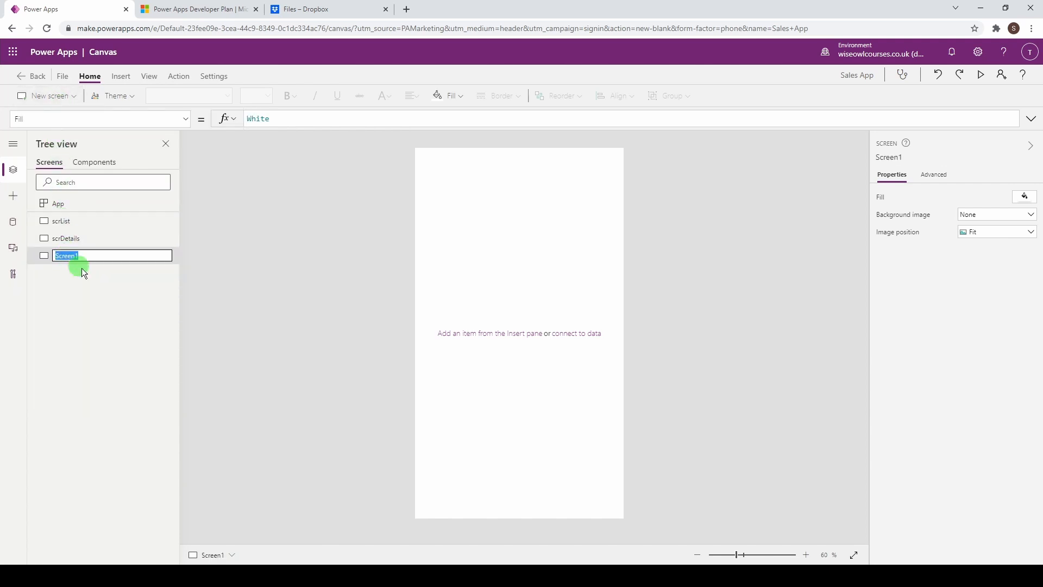
{"action": "type", "text": "scrEdit"}
{"action": "key", "text": "Return"}
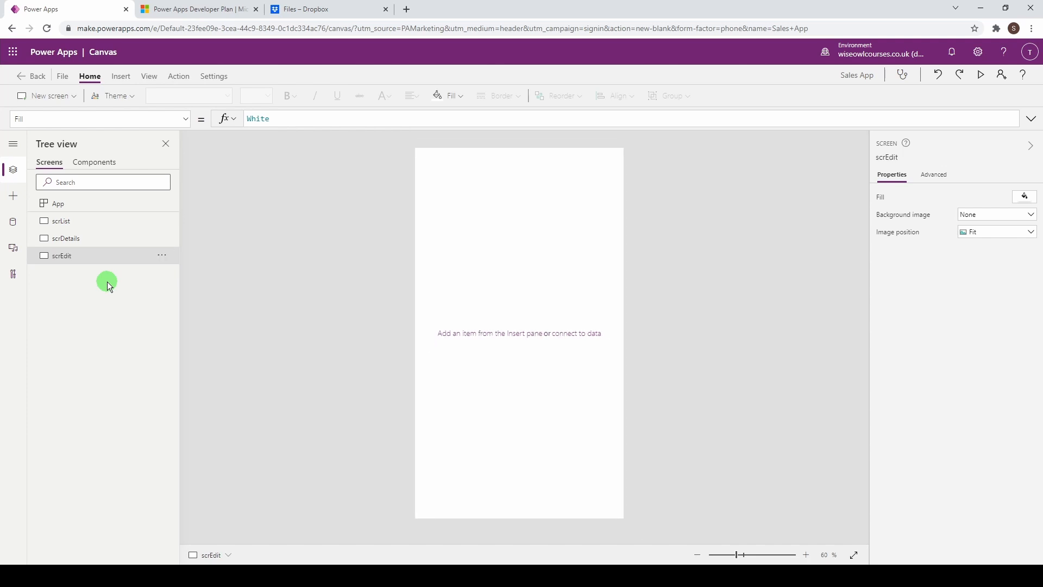
{"action": "left_click", "coordinate": [96, 228]}
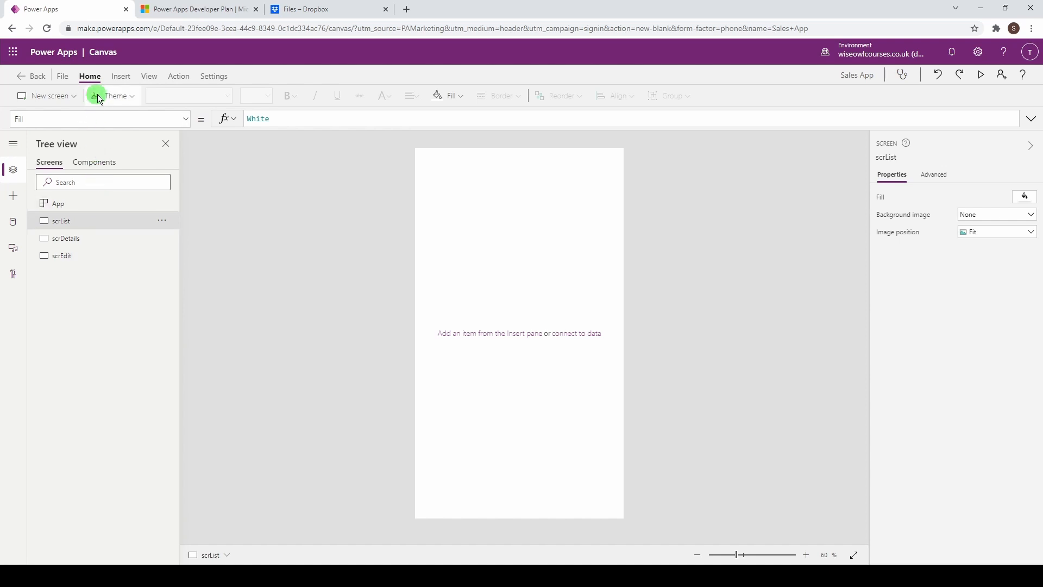
Step: Insert a blank vertical gallery on scrList, stretched to the screen bottom
{"action": "left_click", "coordinate": [120, 77]}
{"action": "left_click", "coordinate": [319, 97]}
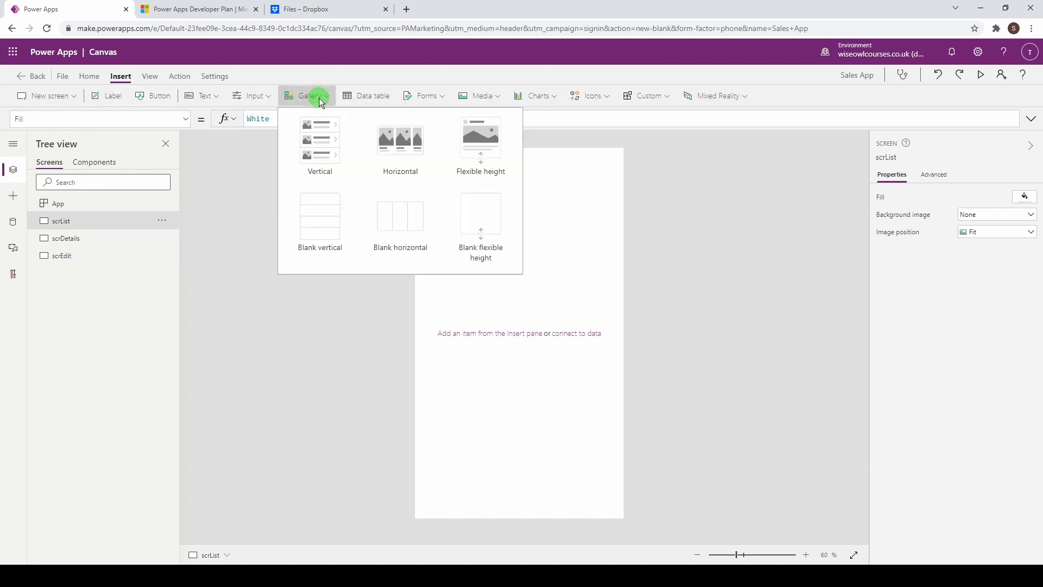
{"action": "left_click", "coordinate": [317, 234]}
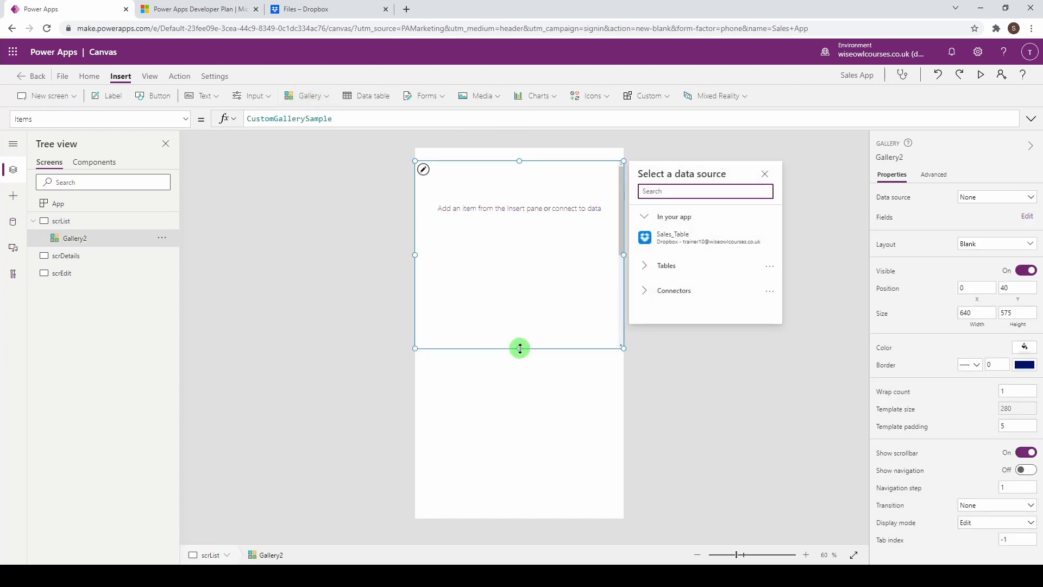
{"action": "left_click_drag", "start_coordinate": [521, 348], "coordinate": [527, 523]}
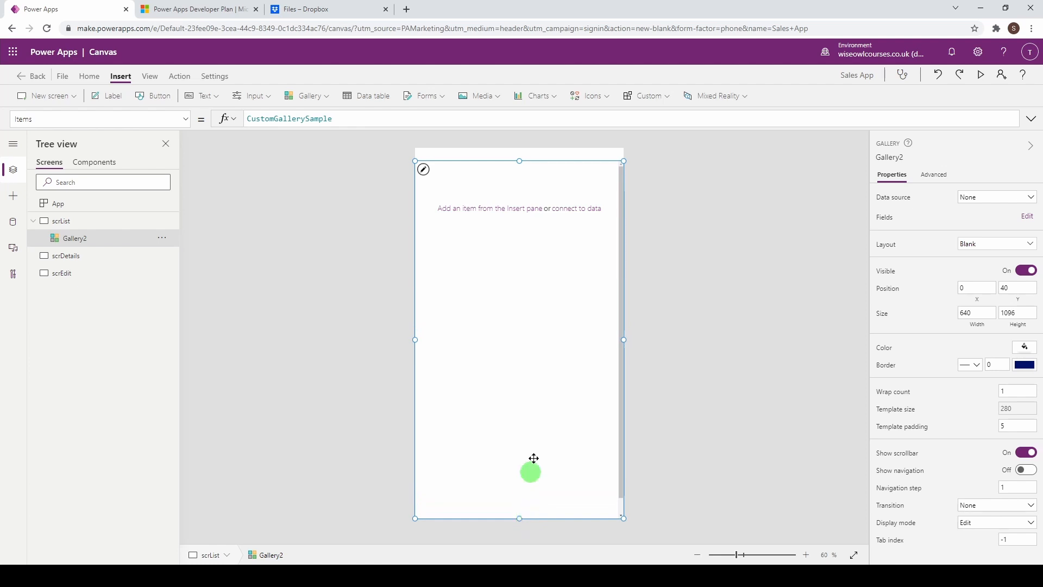
{"action": "left_click_drag", "start_coordinate": [520, 160], "coordinate": [519, 177]}
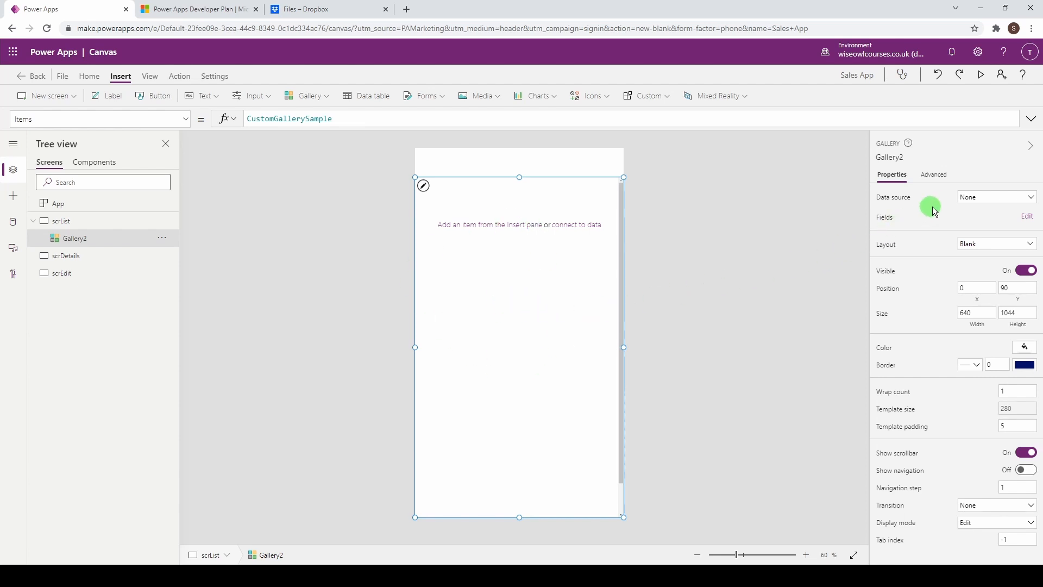
Step: Connect the gallery to Sales_Table in the Dropbox workbook Sales Data.xlsx
{"action": "left_click", "coordinate": [977, 199]}
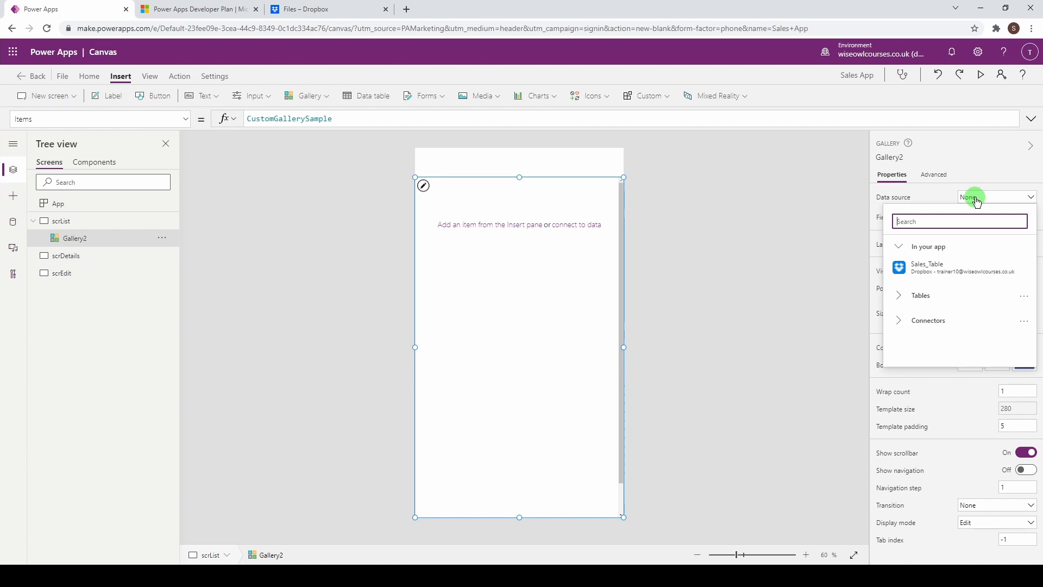
{"action": "type", "text": "drop"}
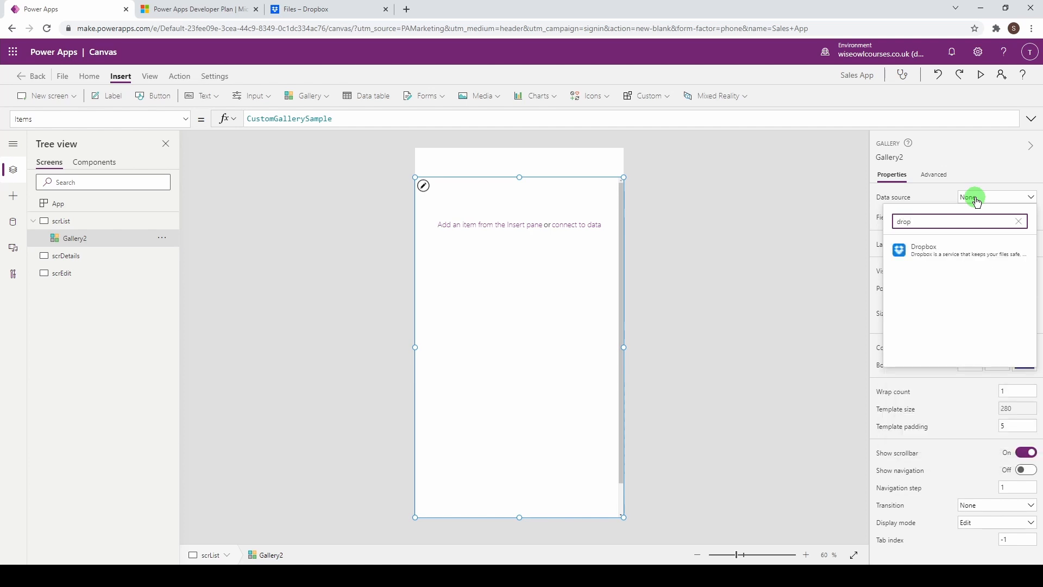
{"action": "left_click", "coordinate": [966, 255]}
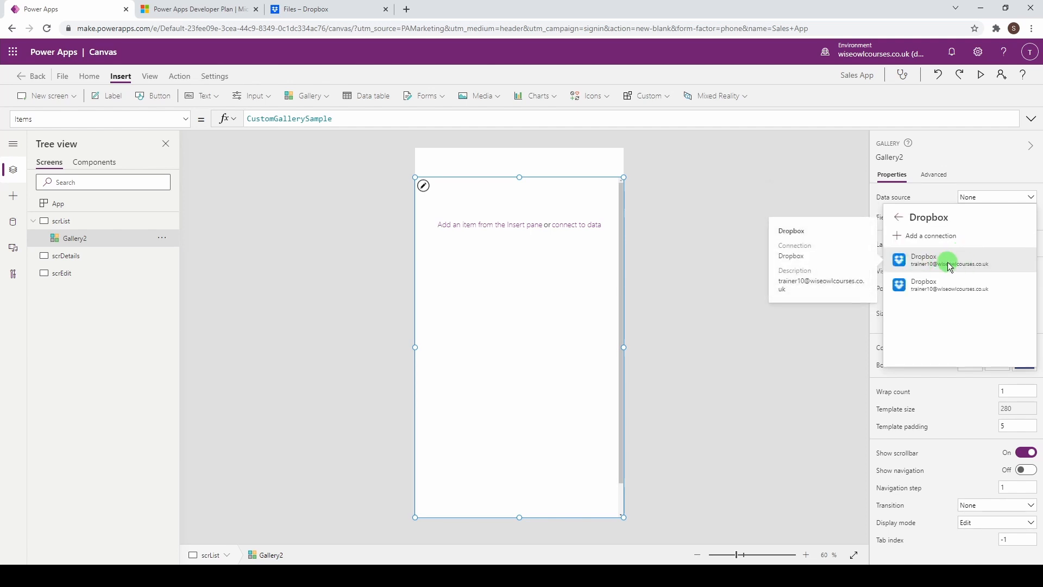
{"action": "left_click", "coordinate": [948, 261]}
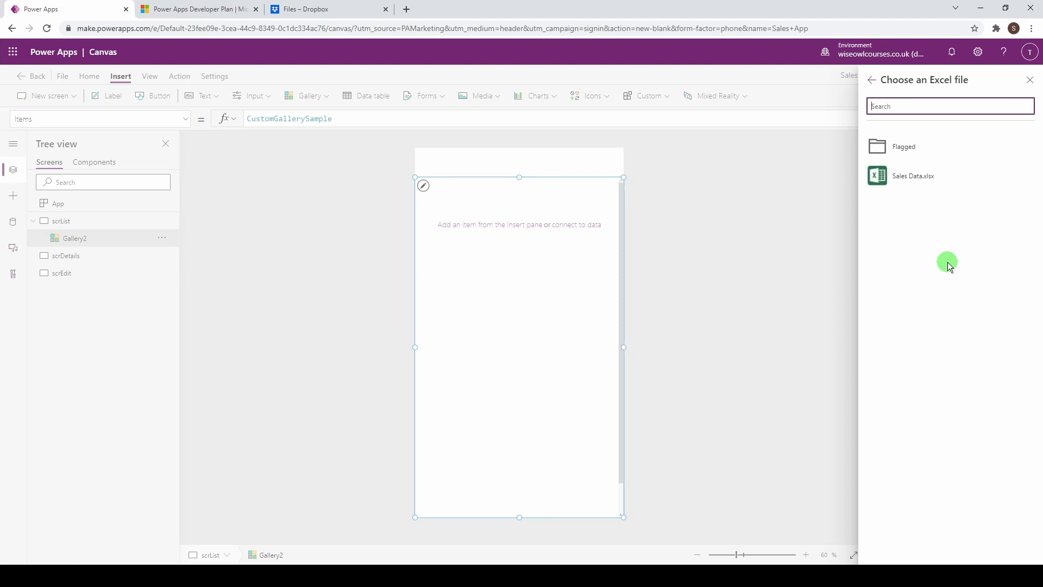
{"action": "left_click", "coordinate": [929, 180]}
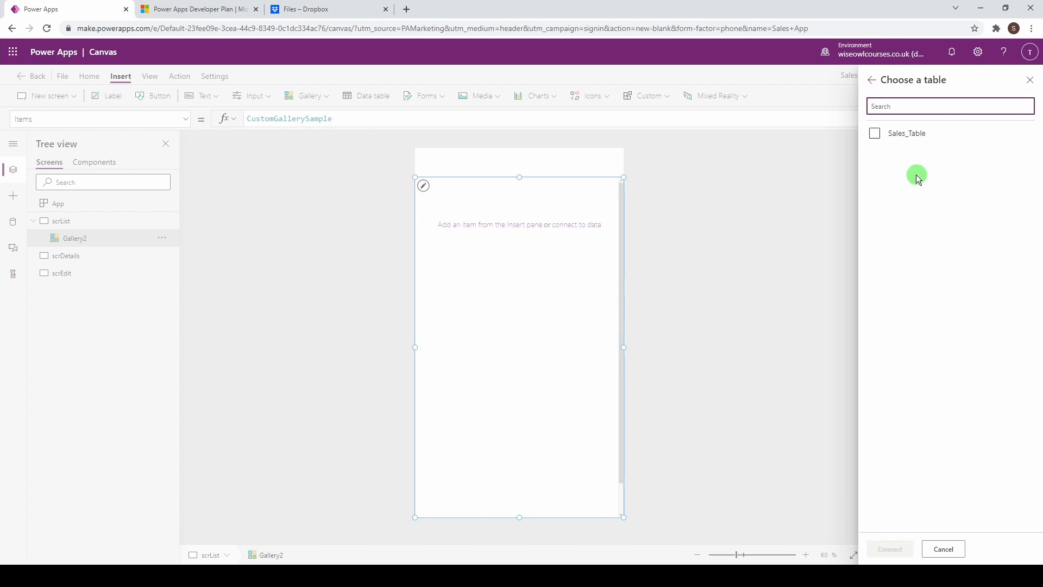
{"action": "left_click", "coordinate": [874, 135]}
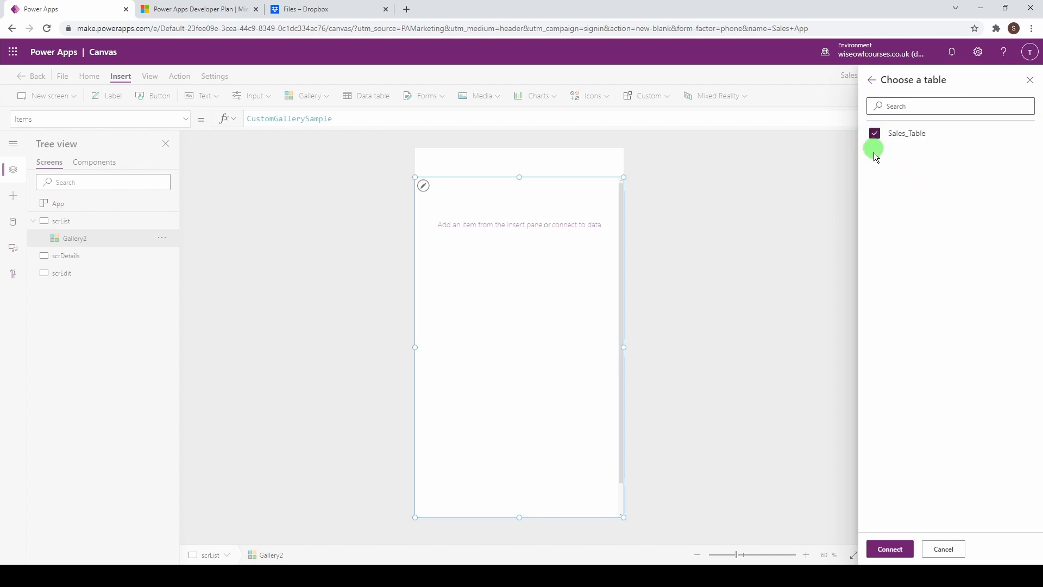
{"action": "left_click", "coordinate": [891, 549]}
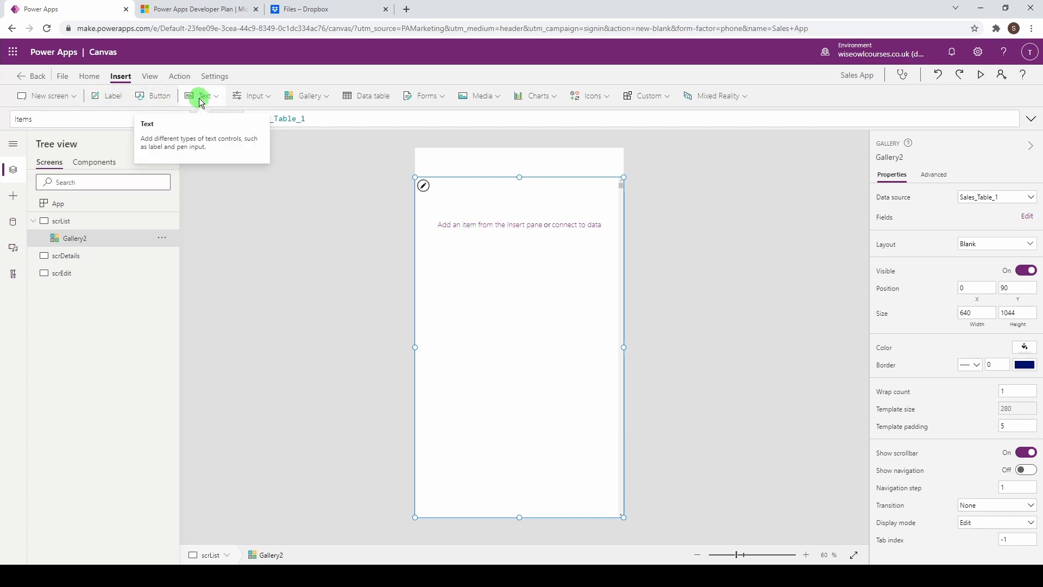
Step: Add four labels to the gallery's row template, discarding a stray screen label
{"action": "left_click", "coordinate": [110, 103]}
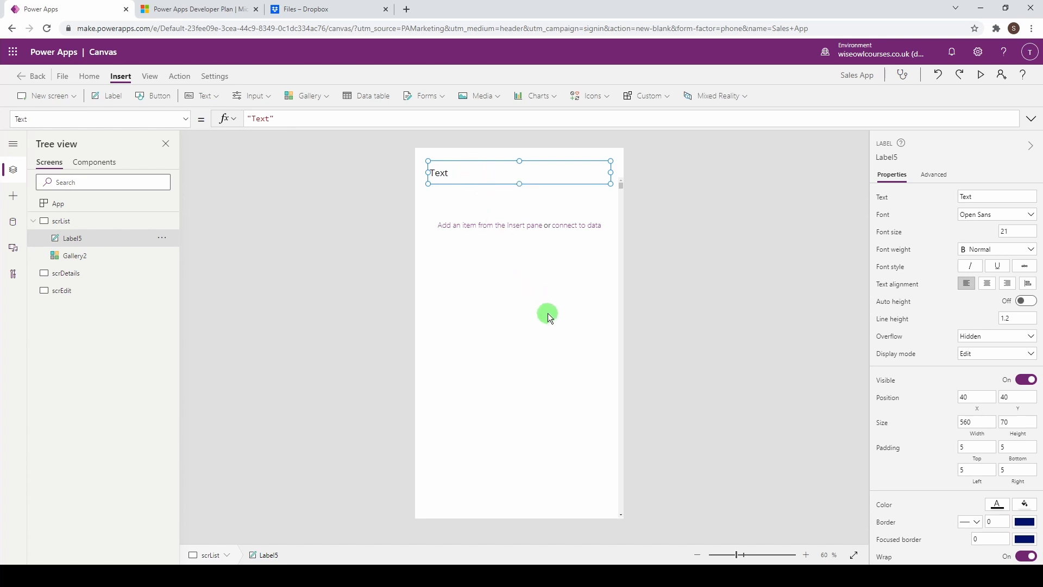
{"action": "key", "text": "Delete"}
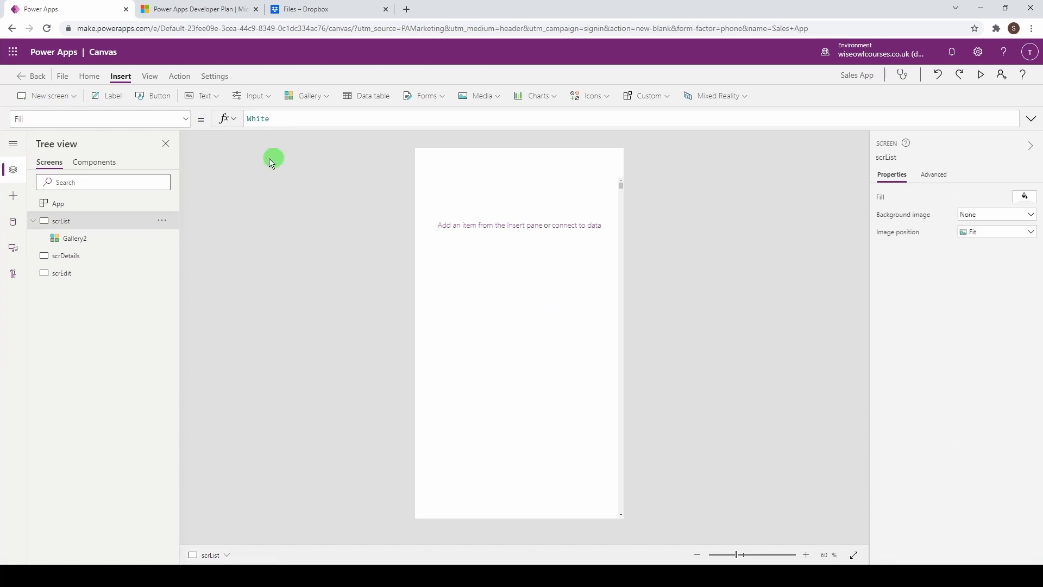
{"action": "left_click", "coordinate": [524, 302]}
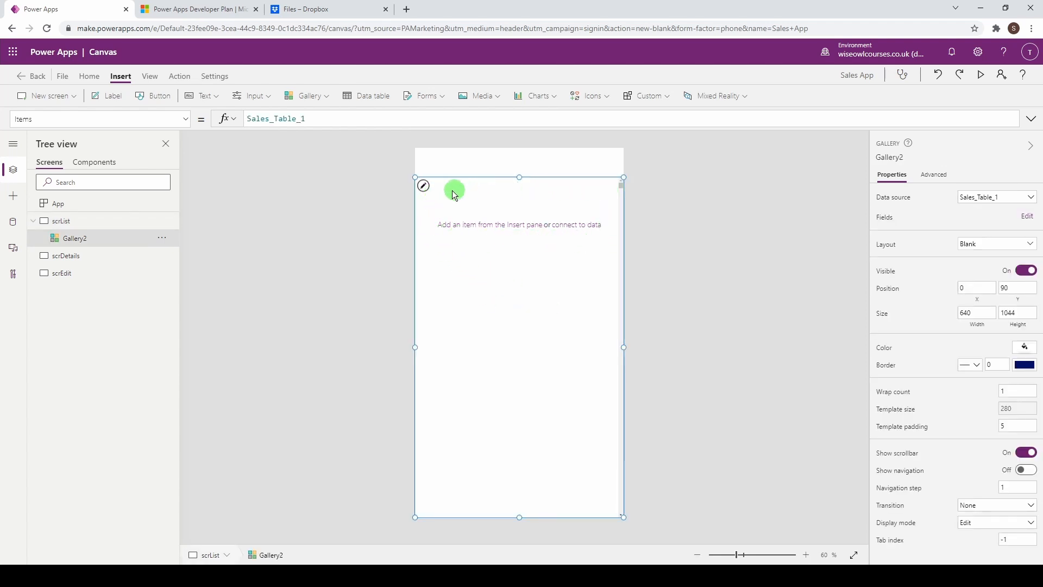
{"action": "left_click", "coordinate": [584, 197]}
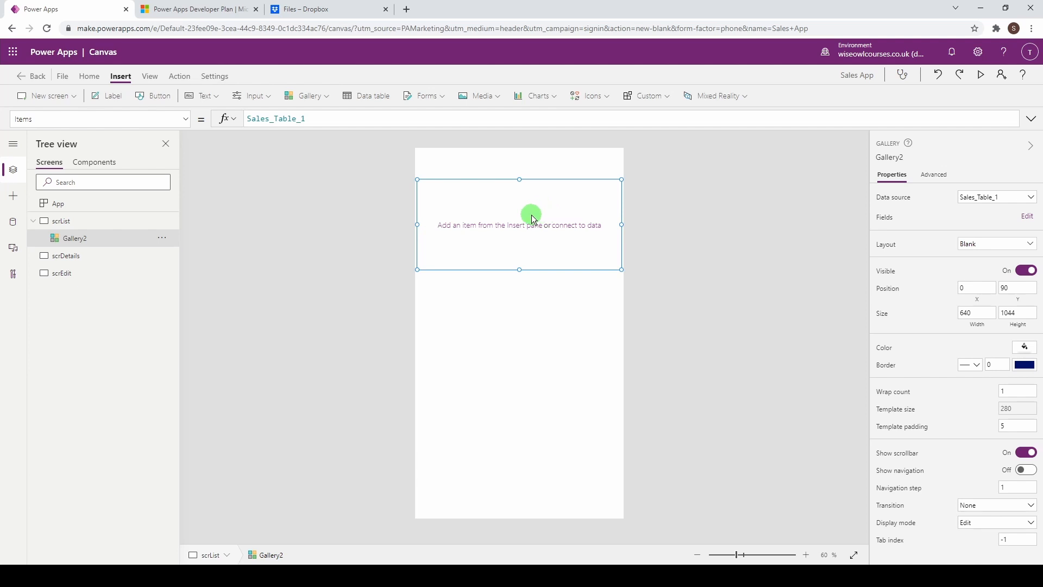
{"action": "left_click", "coordinate": [107, 103]}
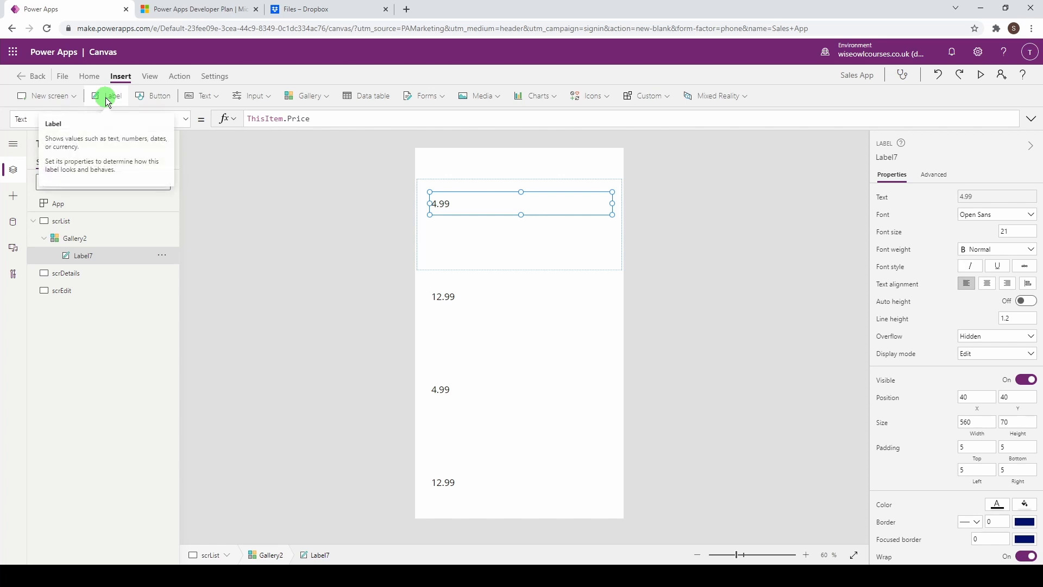
{"action": "left_click", "coordinate": [107, 103]}
{"action": "left_click", "coordinate": [107, 103]}
{"action": "left_click", "coordinate": [107, 103]}
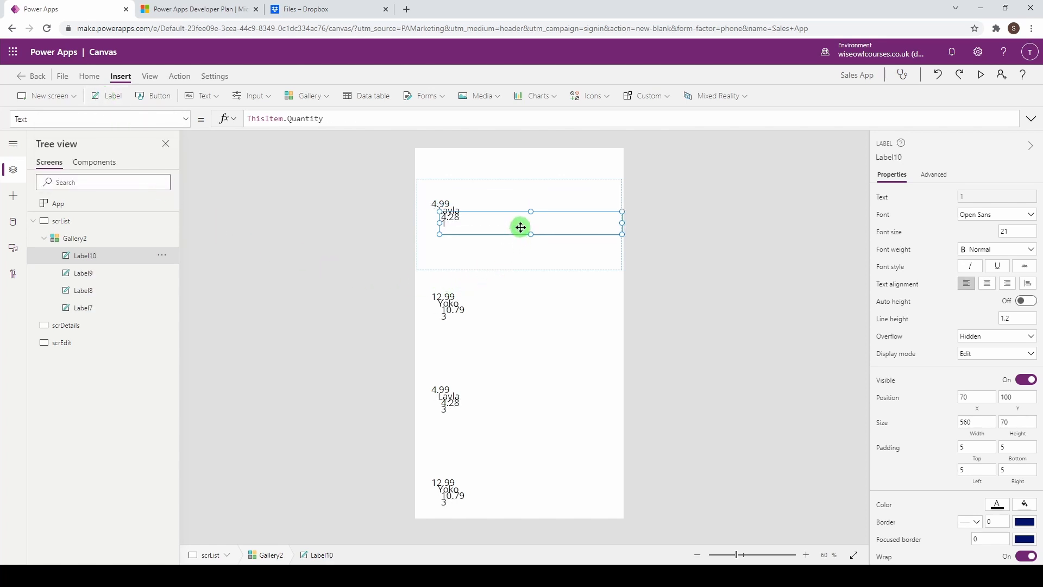
Step: Arrange the price, product, production cost and quantity labels into two columns of two
{"action": "left_click_drag", "start_coordinate": [520, 227], "coordinate": [520, 241]}
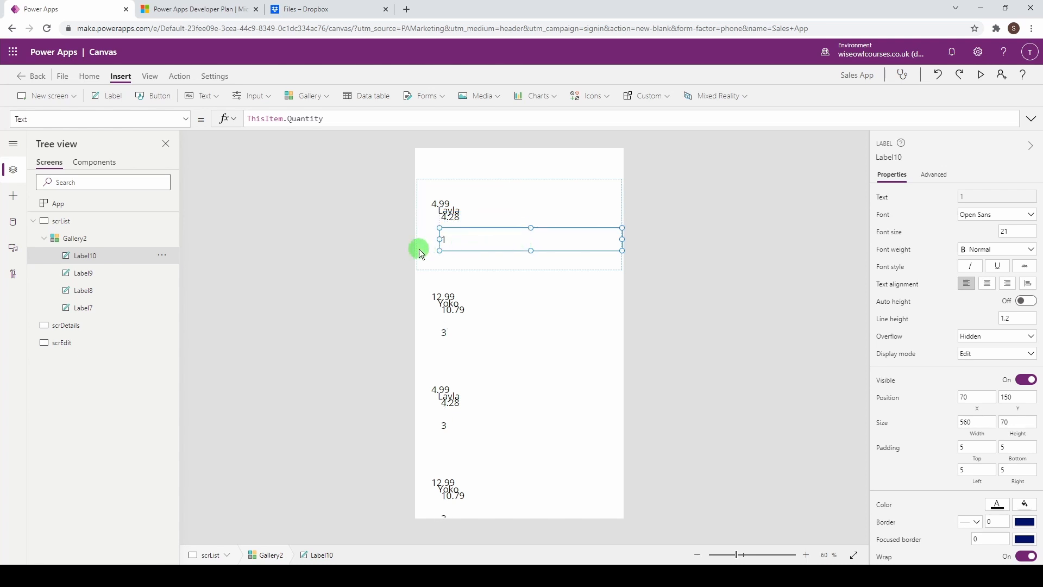
{"action": "left_click_drag", "start_coordinate": [439, 250], "coordinate": [525, 248]}
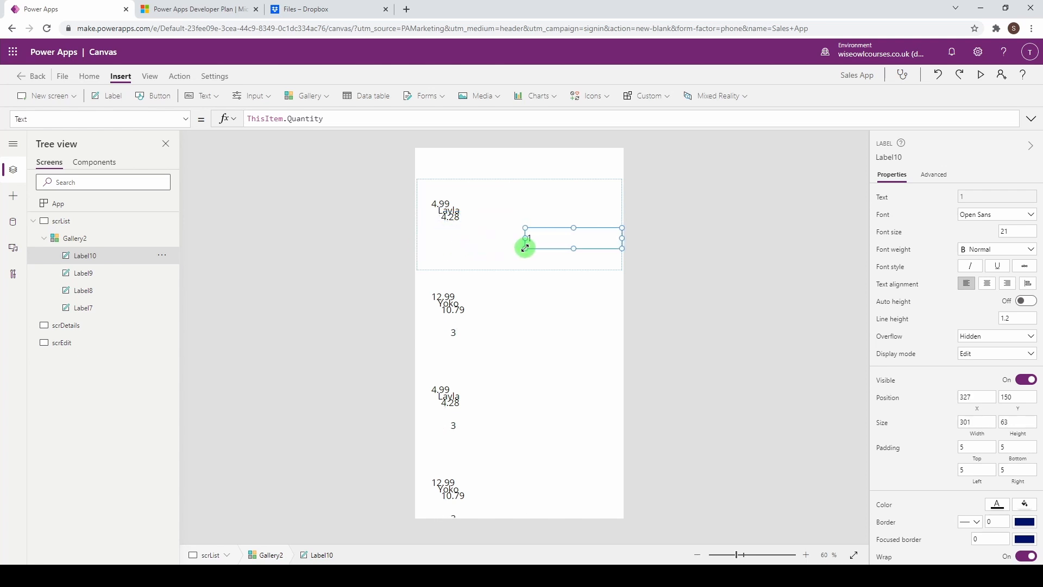
{"action": "mouse_move", "coordinate": [449, 219]}
{"action": "left_mouse_down"}
{"action": "mouse_move", "coordinate": [458, 228]}
{"action": "mouse_move", "coordinate": [438, 235]}
{"action": "left_mouse_up"}
{"action": "left_click_drag", "start_coordinate": [599, 226], "coordinate": [514, 227]}
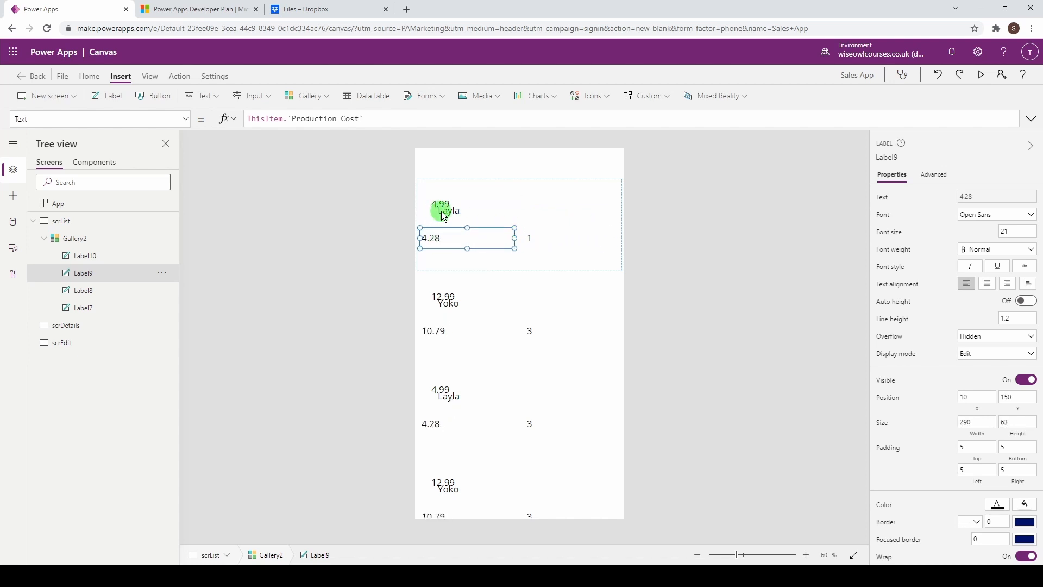
{"action": "left_click_drag", "start_coordinate": [444, 217], "coordinate": [520, 221]}
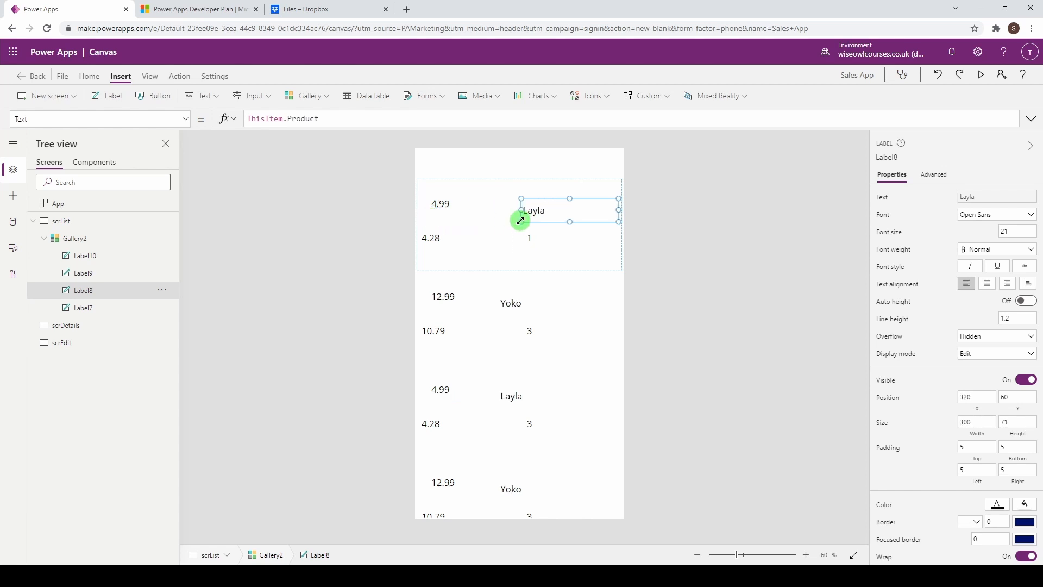
{"action": "left_click", "coordinate": [442, 205]}
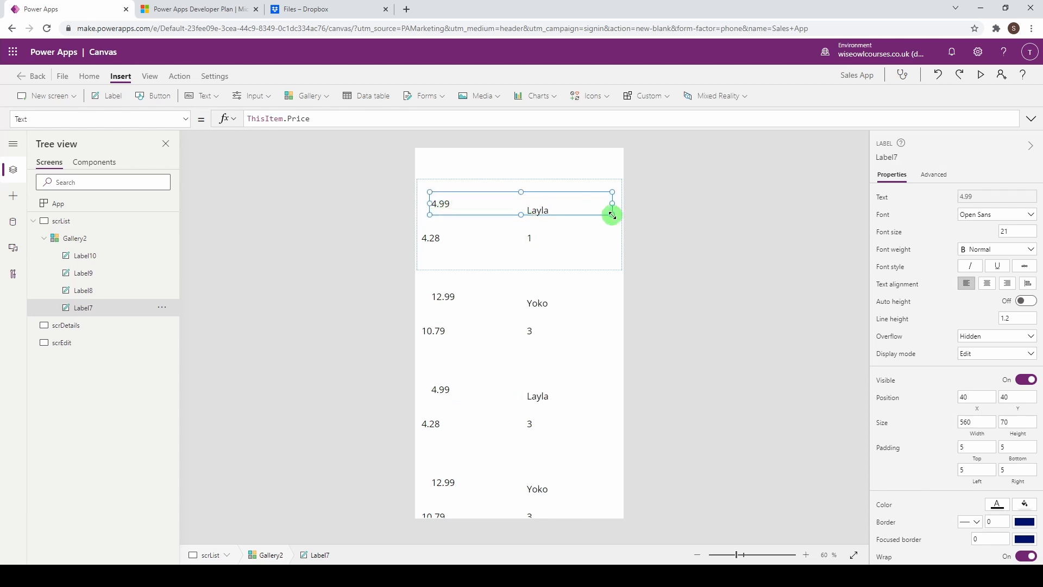
{"action": "left_click_drag", "start_coordinate": [613, 216], "coordinate": [436, 212]}
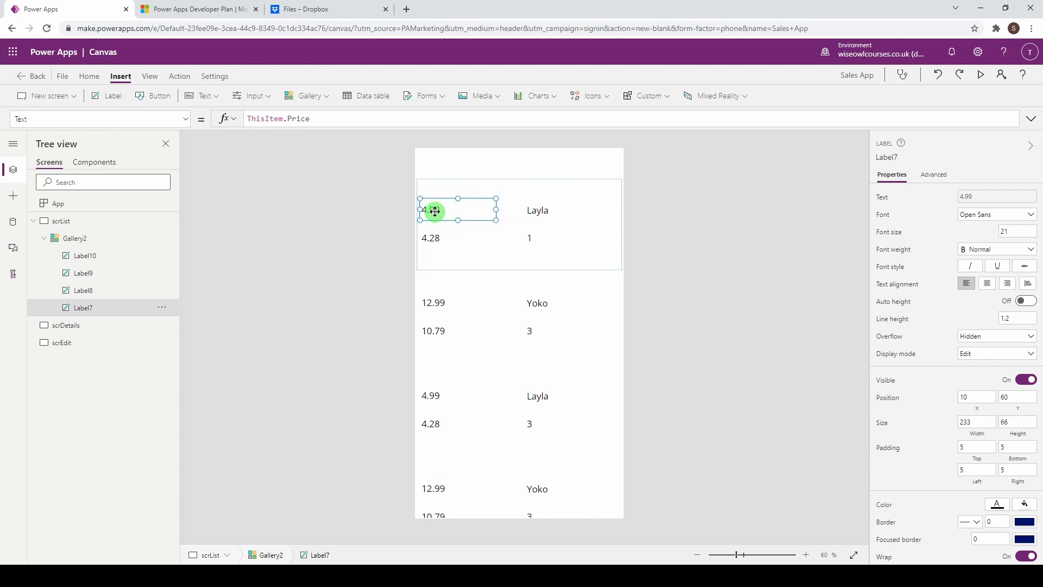
Step: Change the left-column labels to read 'Product Name' and 'Sale Date'
{"action": "double_click", "coordinate": [435, 212]}
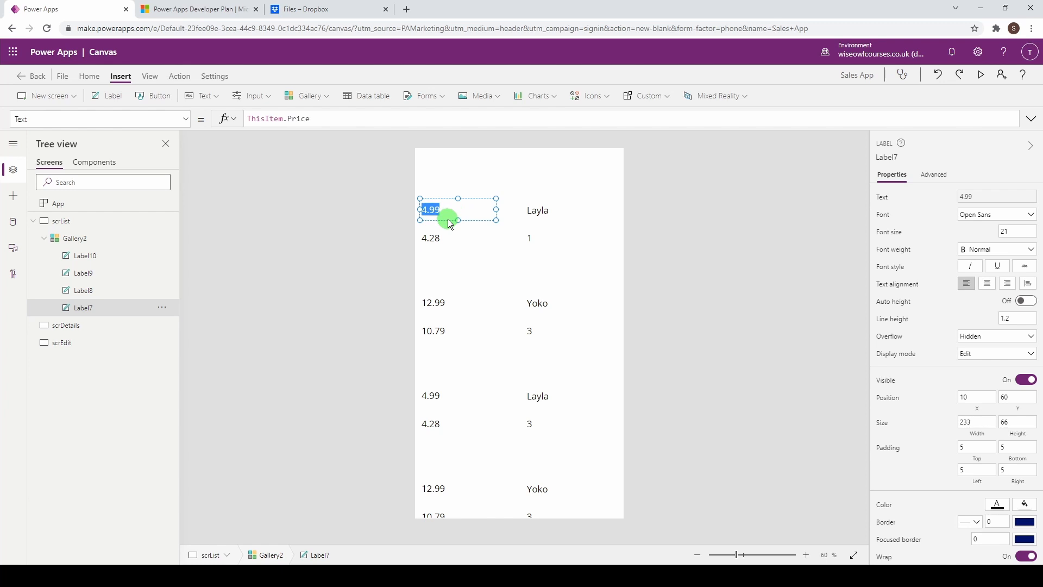
{"action": "type", "text": "Prodcuct Name"}
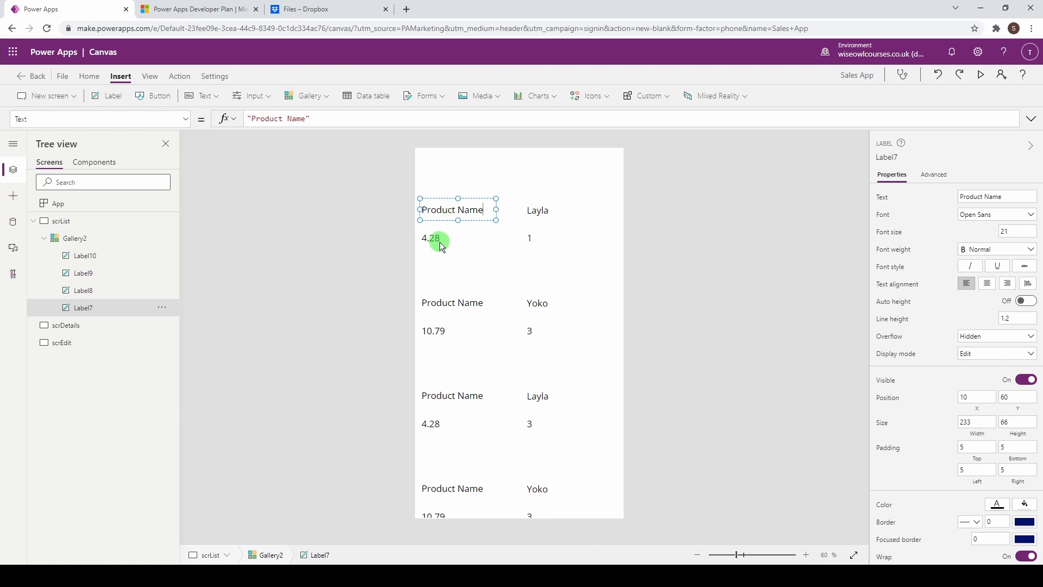
{"action": "left_click", "coordinate": [436, 239]}
{"action": "left_click", "coordinate": [438, 242]}
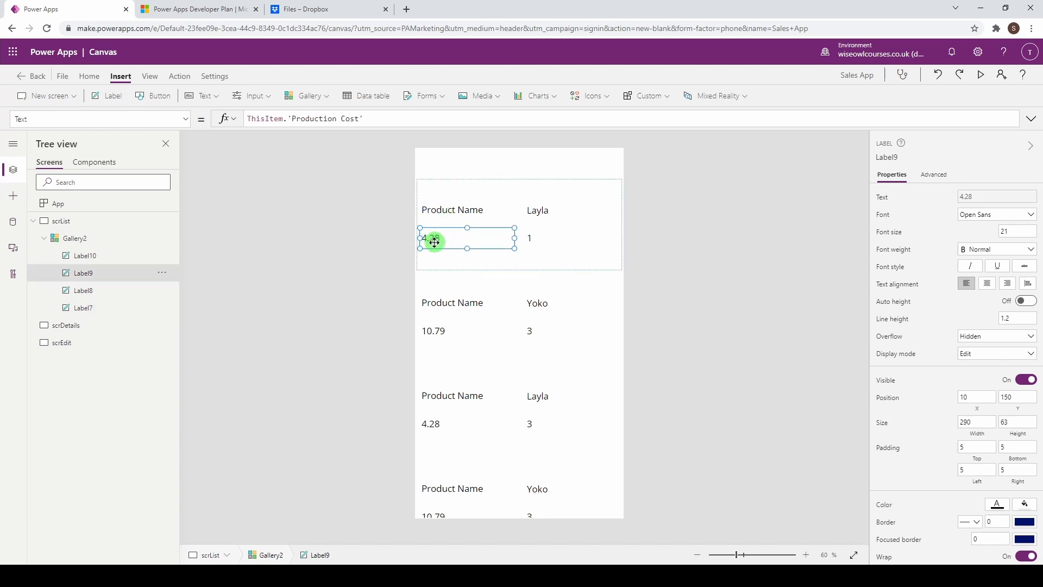
{"action": "double_click", "coordinate": [438, 243]}
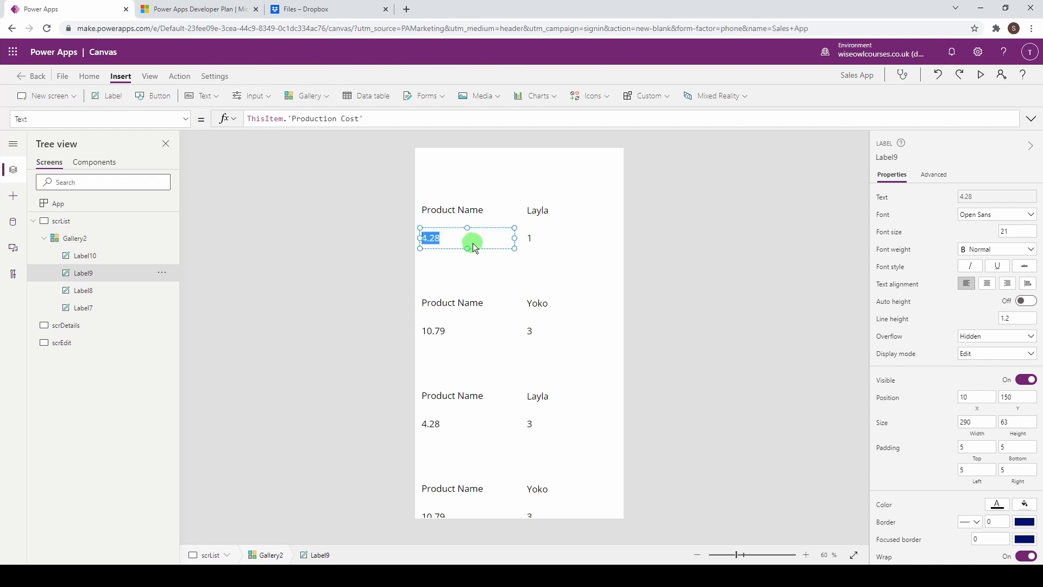
{"action": "type", "text": "Sale Date"}
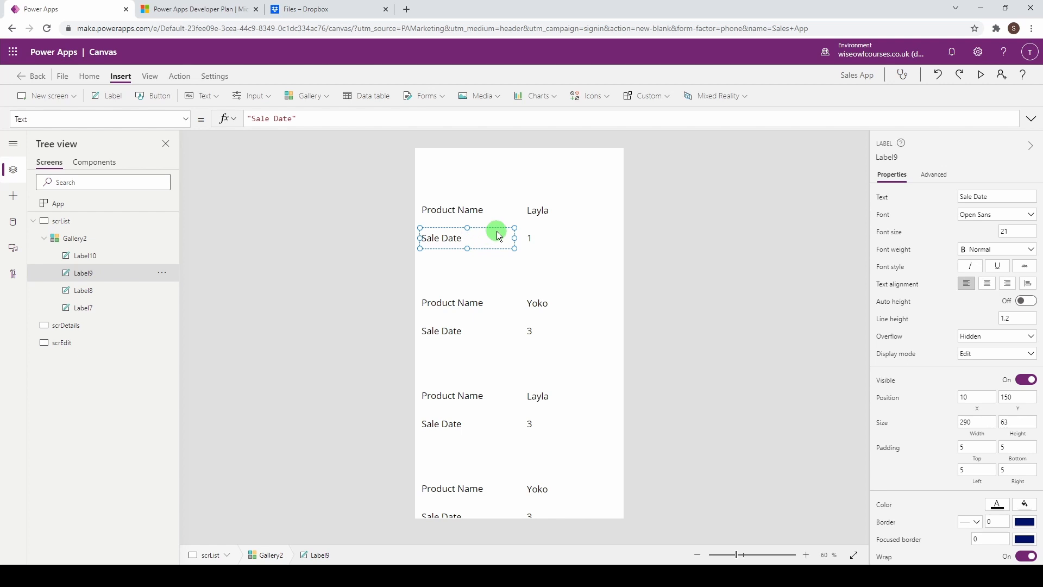
{"action": "left_click", "coordinate": [529, 240]}
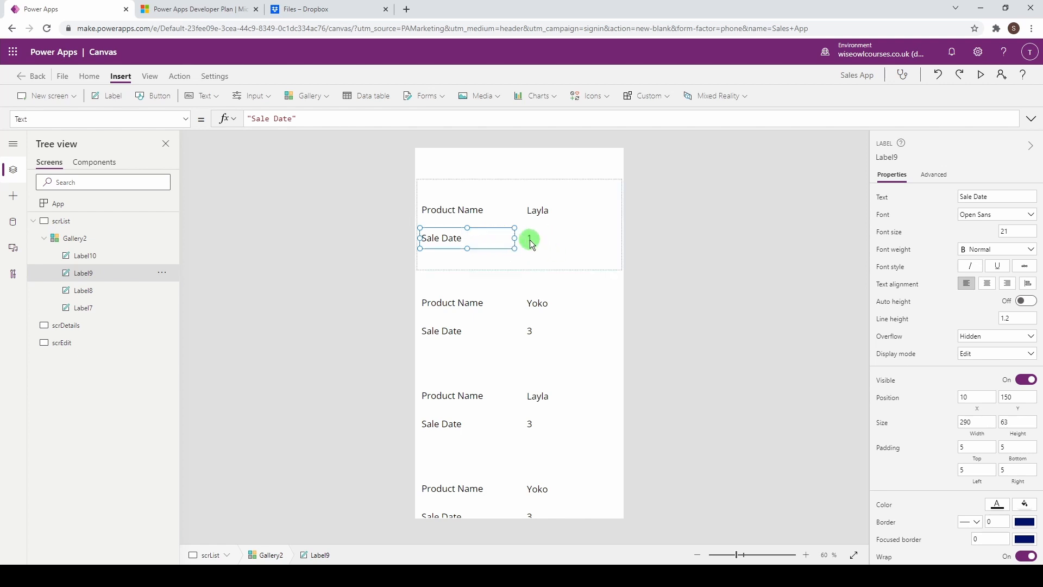
{"action": "left_click", "coordinate": [545, 214]}
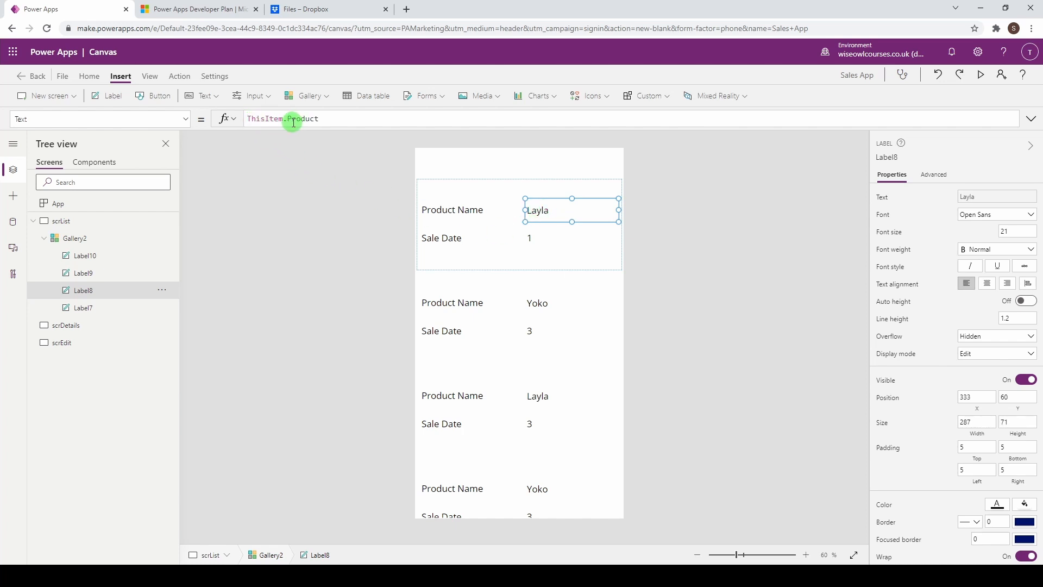
Step: Replace Quantity with the 'Sale Date' field in the quantity label's Text formula
{"action": "left_click", "coordinate": [533, 238]}
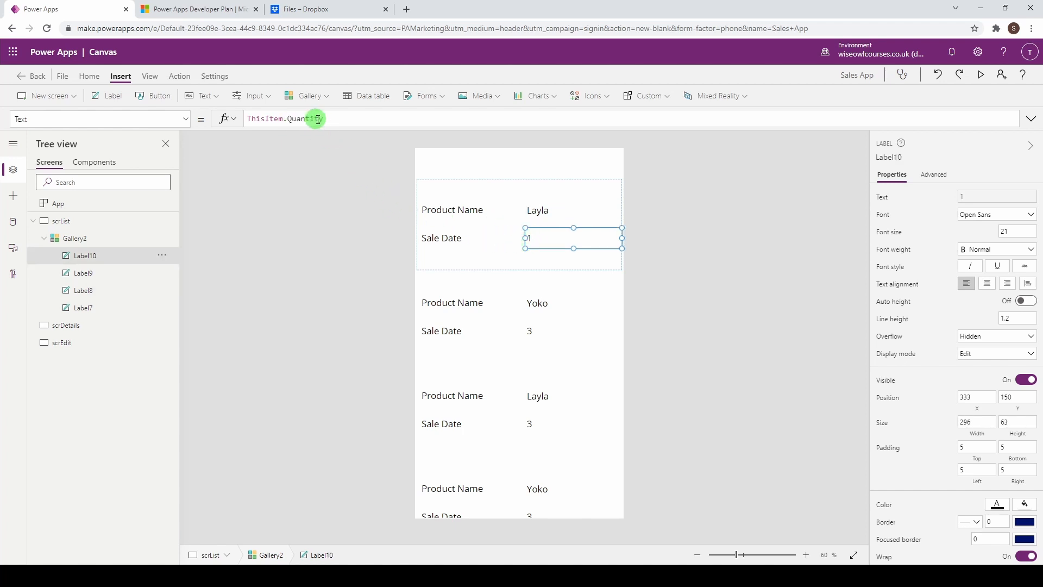
{"action": "left_click_drag", "start_coordinate": [334, 119], "coordinate": [288, 119]}
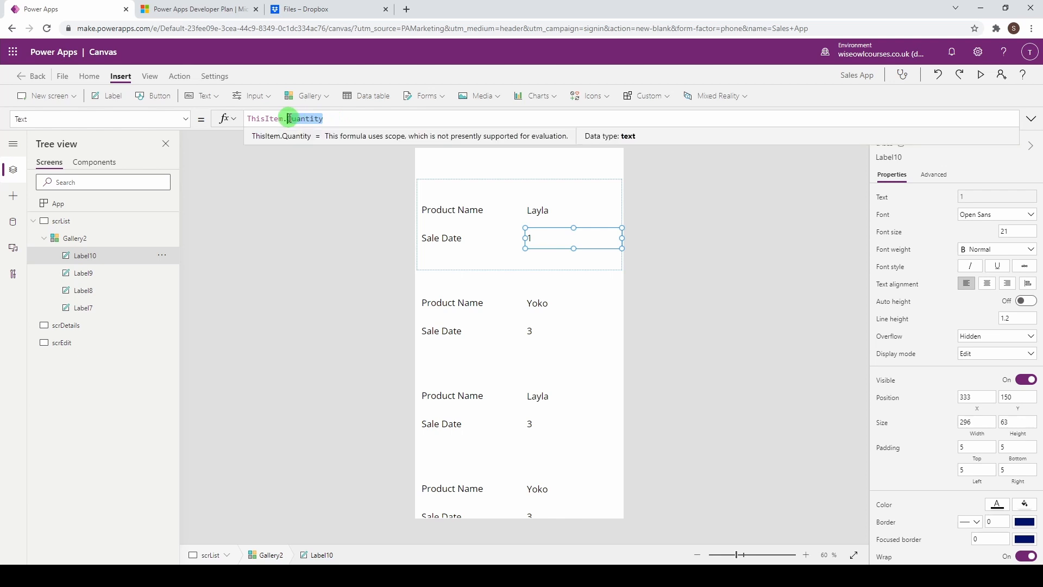
{"action": "key", "text": "BackSpace"}
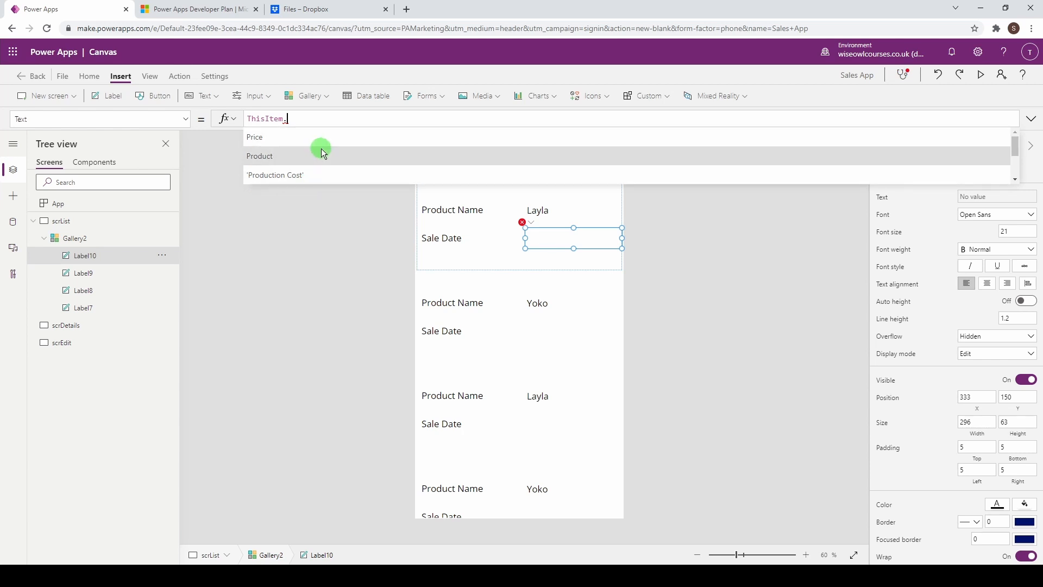
{"action": "scroll", "coordinate": [321, 152], "scroll_direction": "down", "scroll_amount": 3}
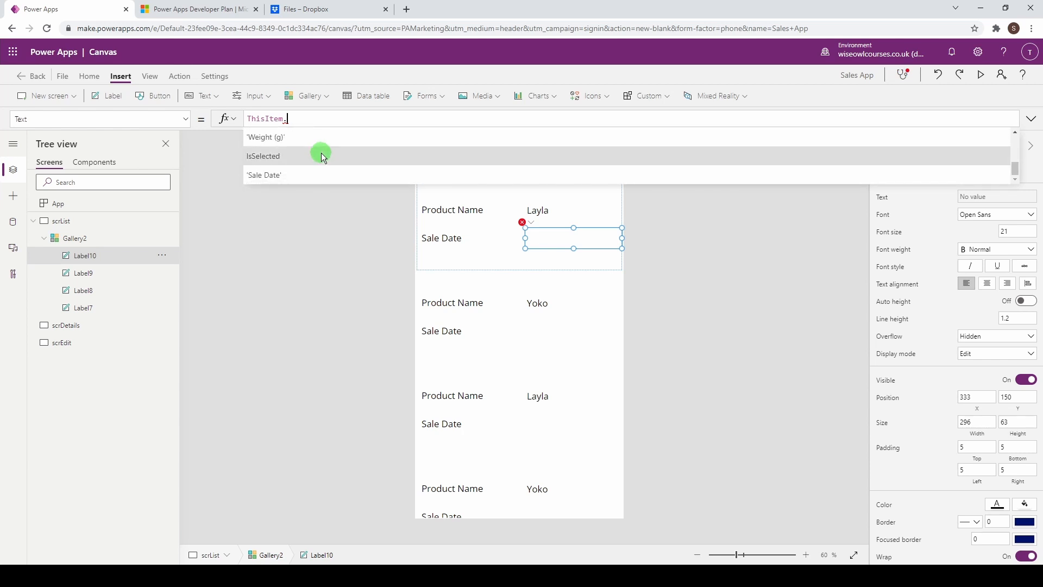
{"action": "left_click", "coordinate": [284, 175]}
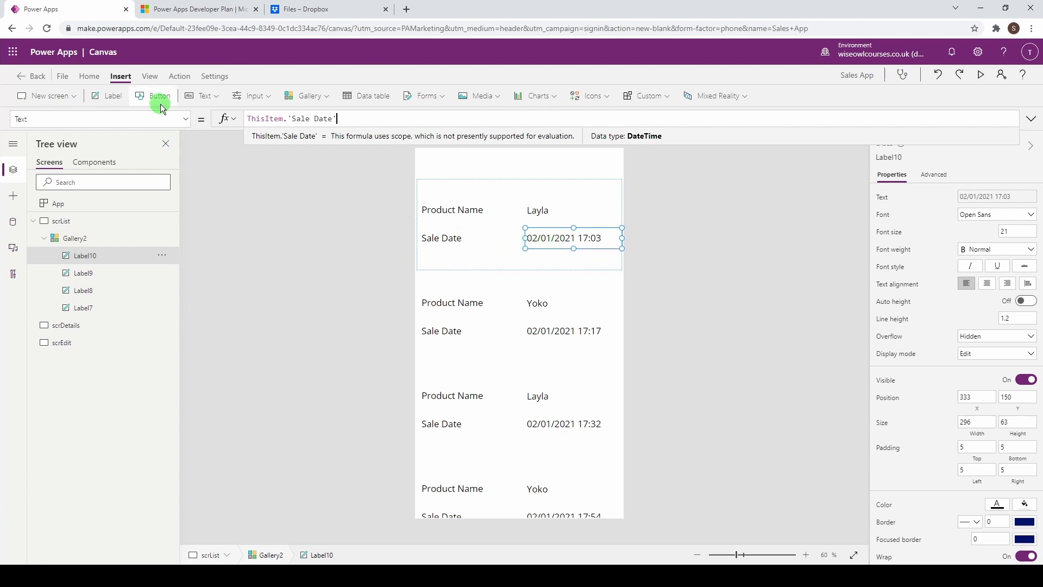
Step: Add a Next arrow icon to the gallery row, placed at the row's right edge
{"action": "left_click", "coordinate": [606, 99]}
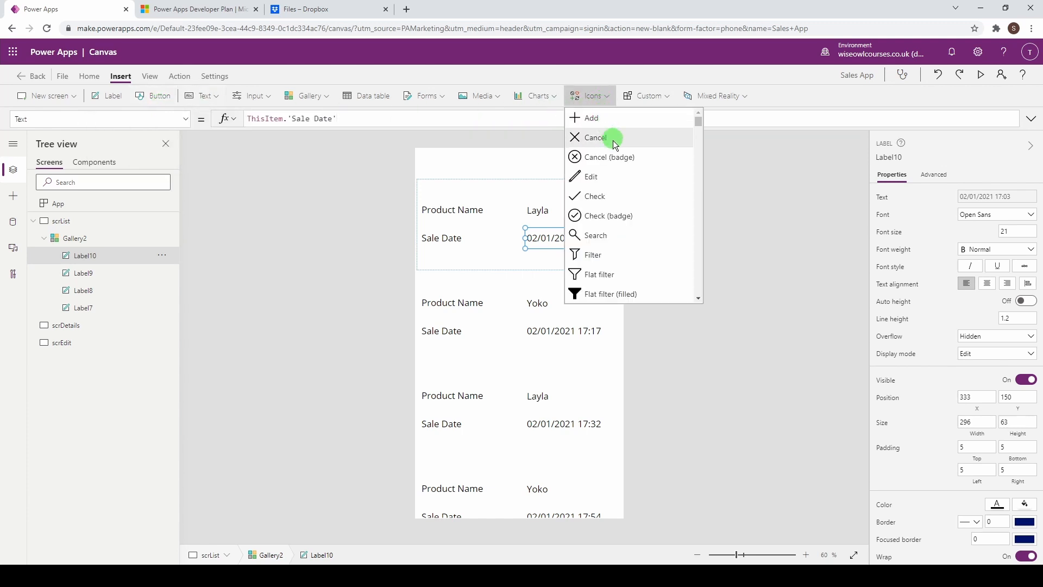
{"action": "scroll", "coordinate": [622, 187], "scroll_direction": "down", "scroll_amount": 2}
{"action": "scroll", "coordinate": [621, 187], "scroll_direction": "down", "scroll_amount": 4}
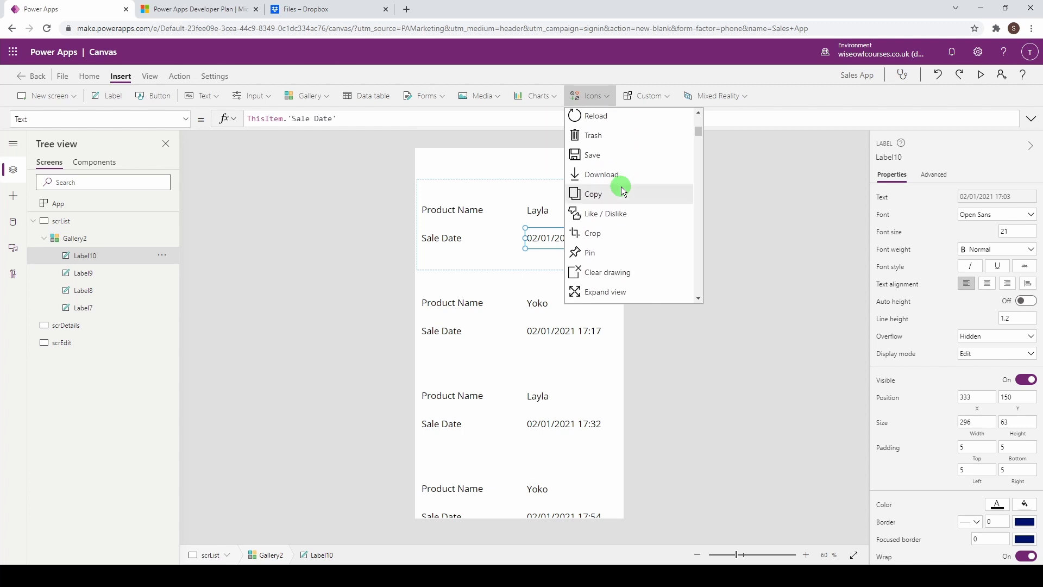
{"action": "scroll", "coordinate": [621, 186], "scroll_direction": "down", "scroll_amount": 5}
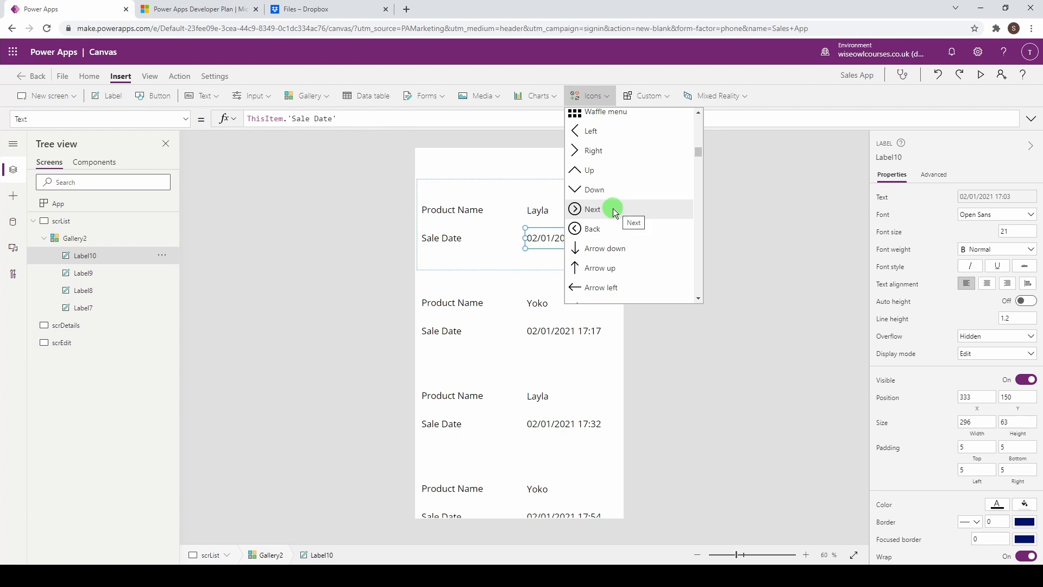
{"action": "left_click", "coordinate": [617, 209]}
{"action": "left_click_drag", "start_coordinate": [440, 202], "coordinate": [607, 194]}
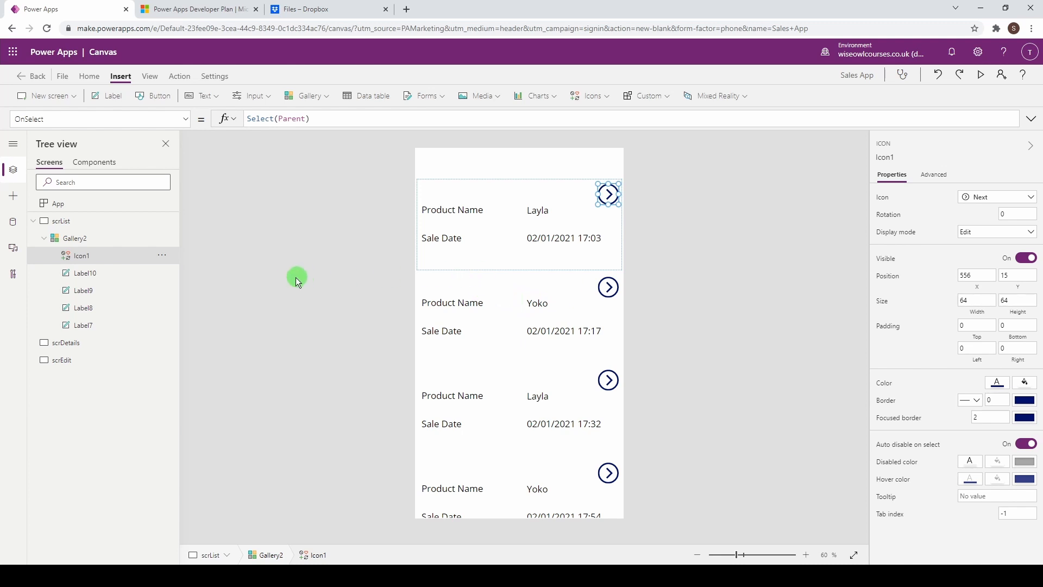
{"action": "left_click", "coordinate": [185, 119]}
{"action": "left_click", "coordinate": [185, 118]}
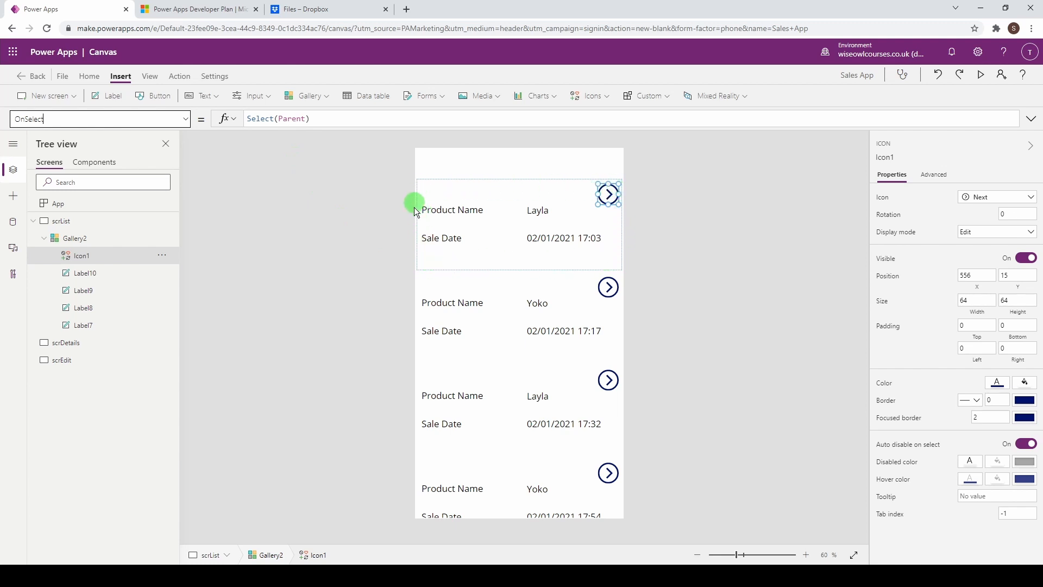
Step: Replace Gallery2's OnSelect formula with Navigate(scrDetails, ScreenTransition.Fade)
{"action": "left_click", "coordinate": [434, 265]}
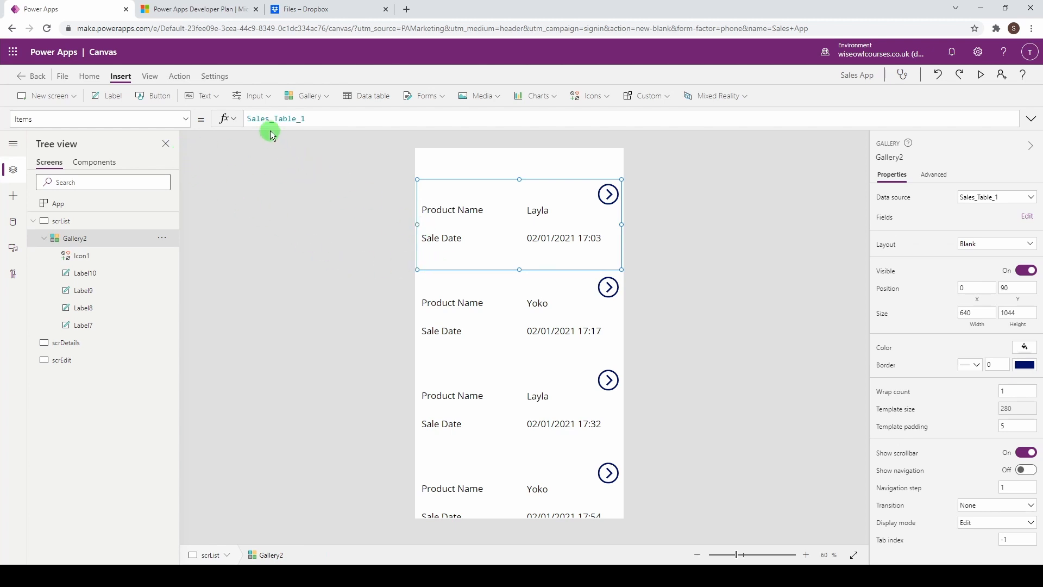
{"action": "left_click", "coordinate": [185, 122]}
{"action": "scroll", "coordinate": [124, 304], "scroll_direction": "down", "scroll_amount": 1}
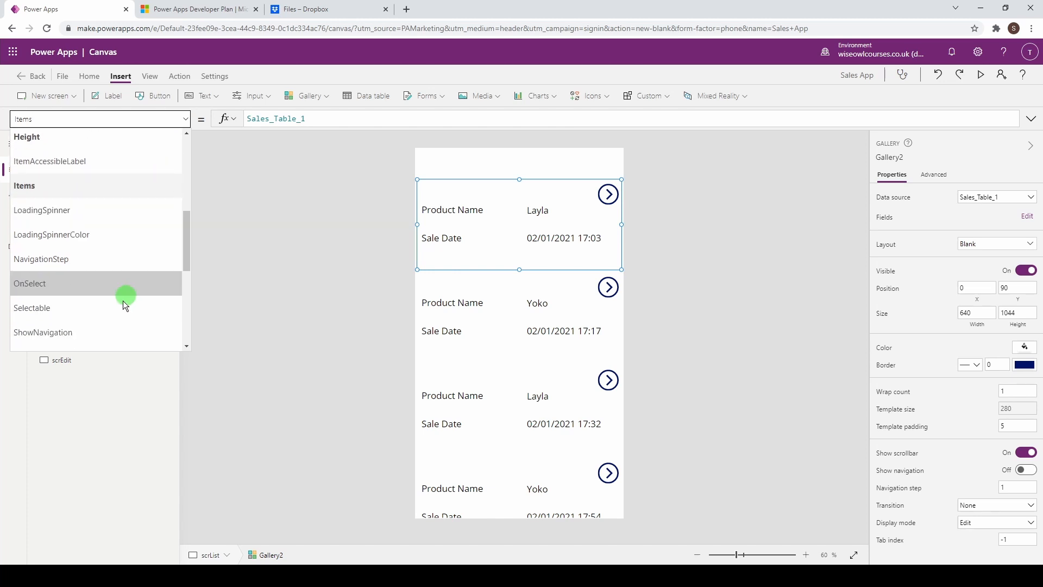
{"action": "left_click", "coordinate": [113, 288]}
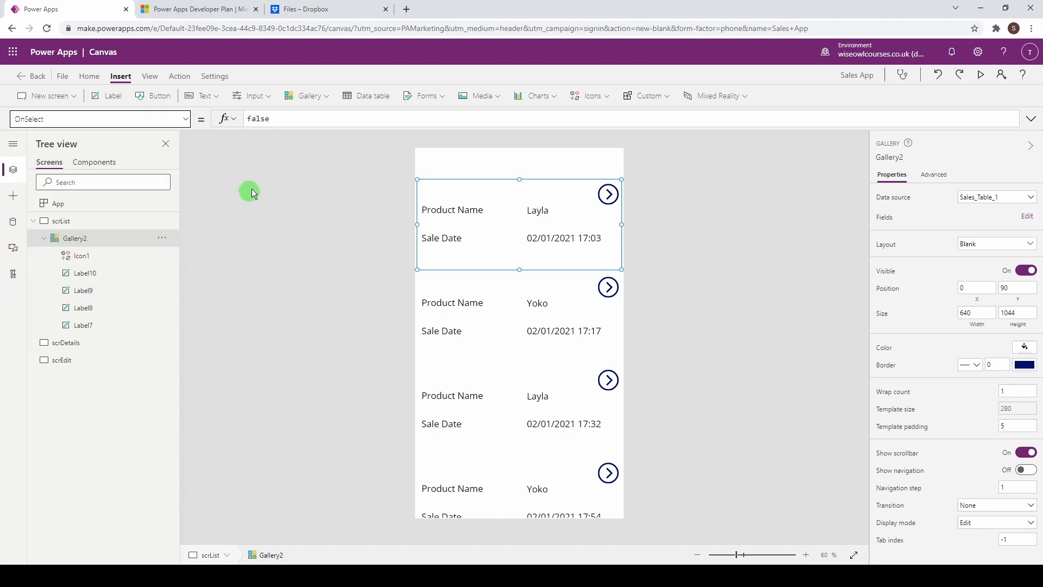
{"action": "left_click", "coordinate": [291, 120]}
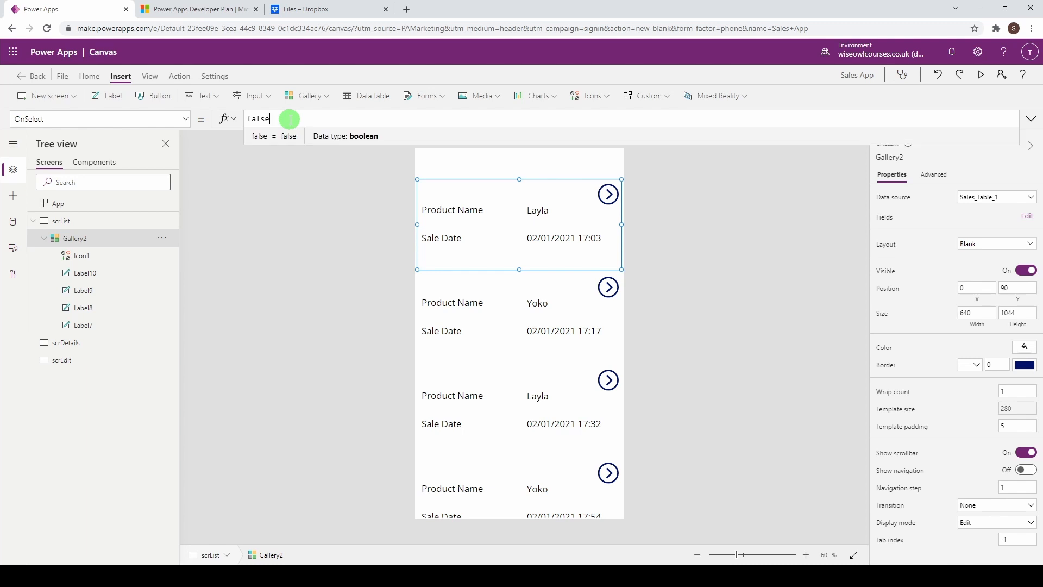
{"action": "key", "text": "BackSpace"}
{"action": "key", "text": "BackSpace"}
{"action": "key", "text": "BackSpace"}
{"action": "key", "text": "BackSpace"}
{"action": "key", "text": "BackSpace"}
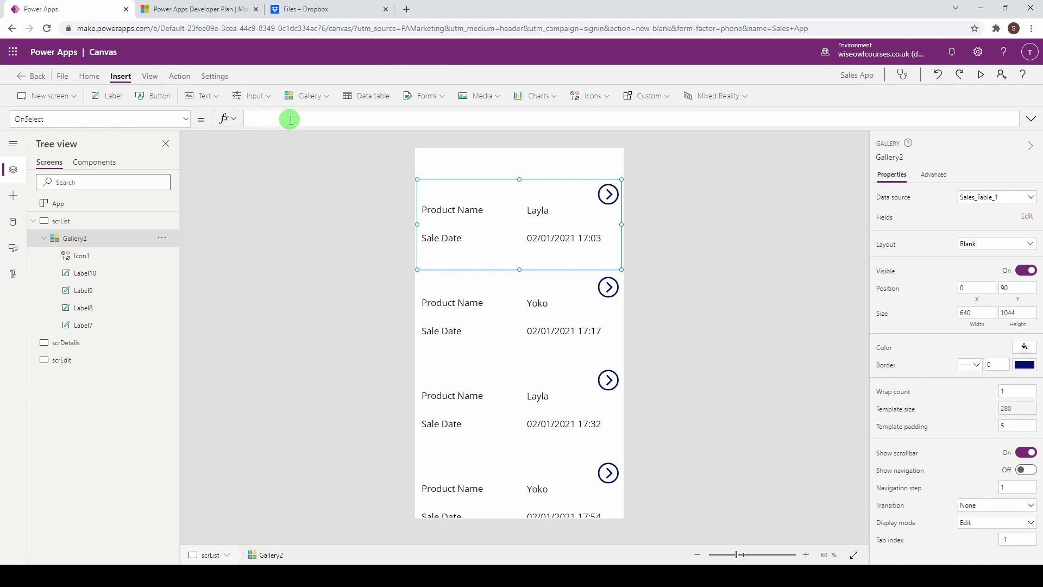
{"action": "type", "text": "Nav"}
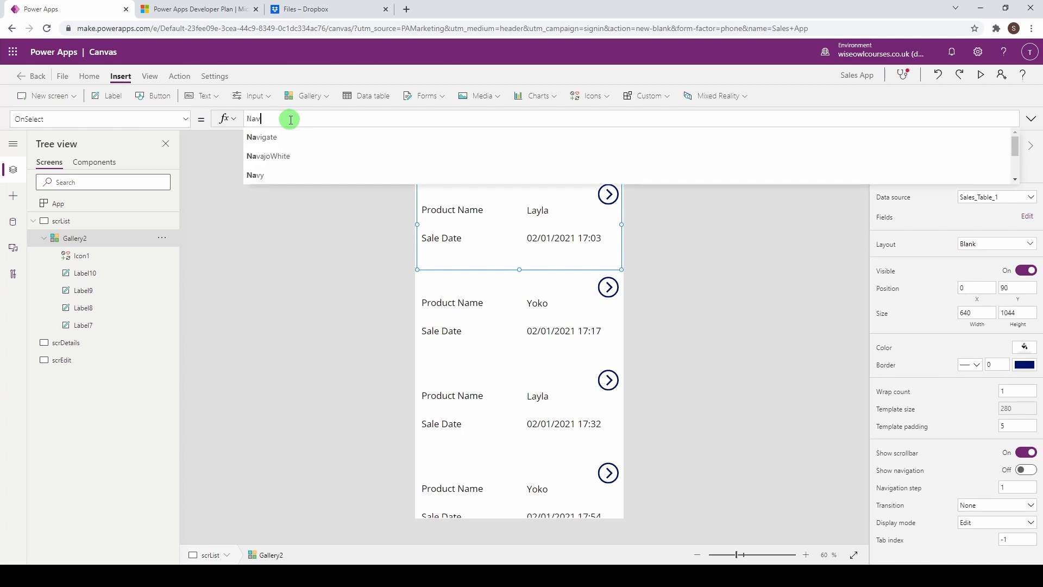
{"action": "type", "text": "igate("}
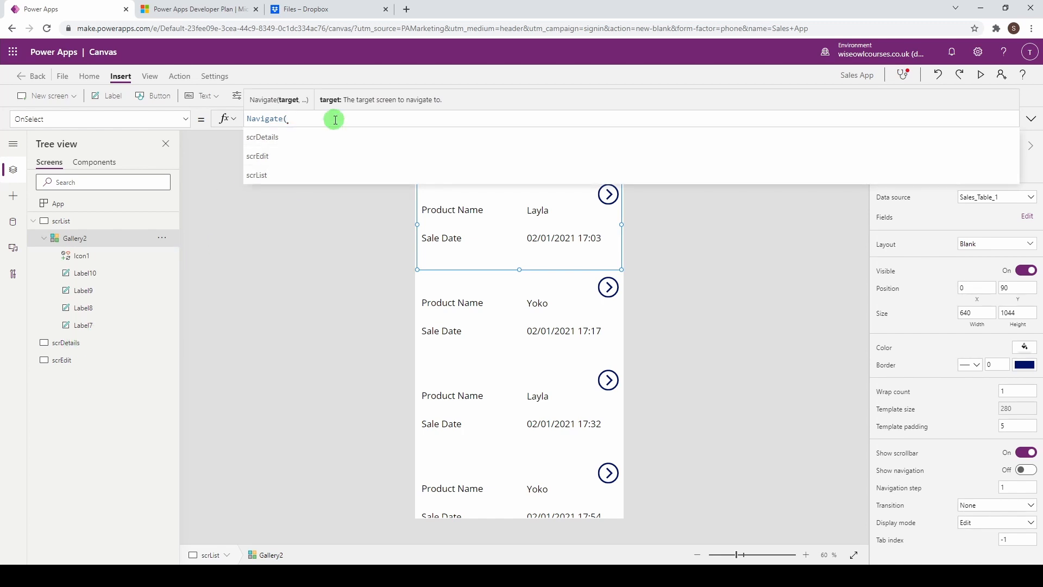
{"action": "type", "text": "scrDe"}
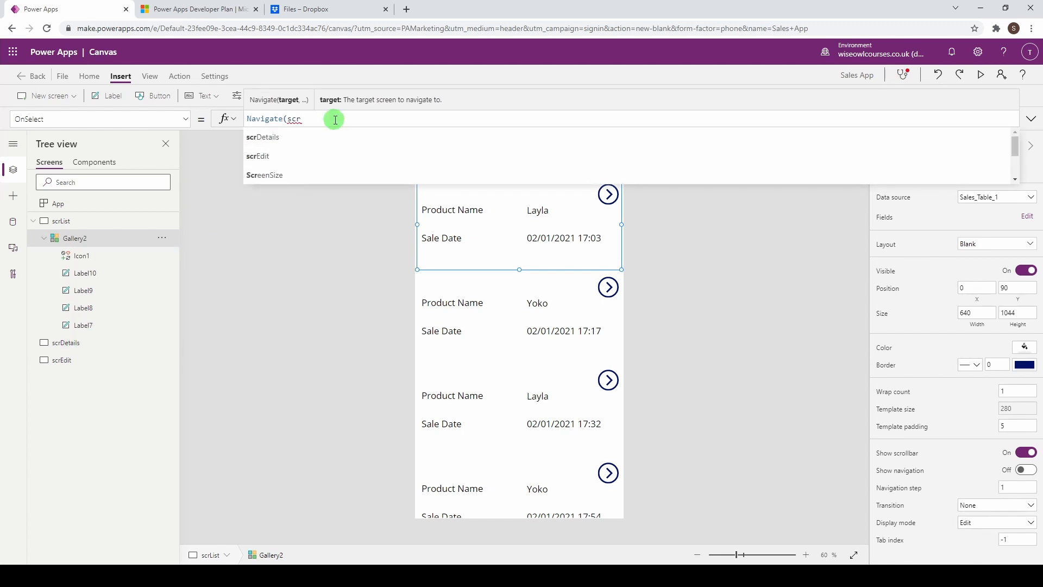
{"action": "left_click", "coordinate": [324, 139]}
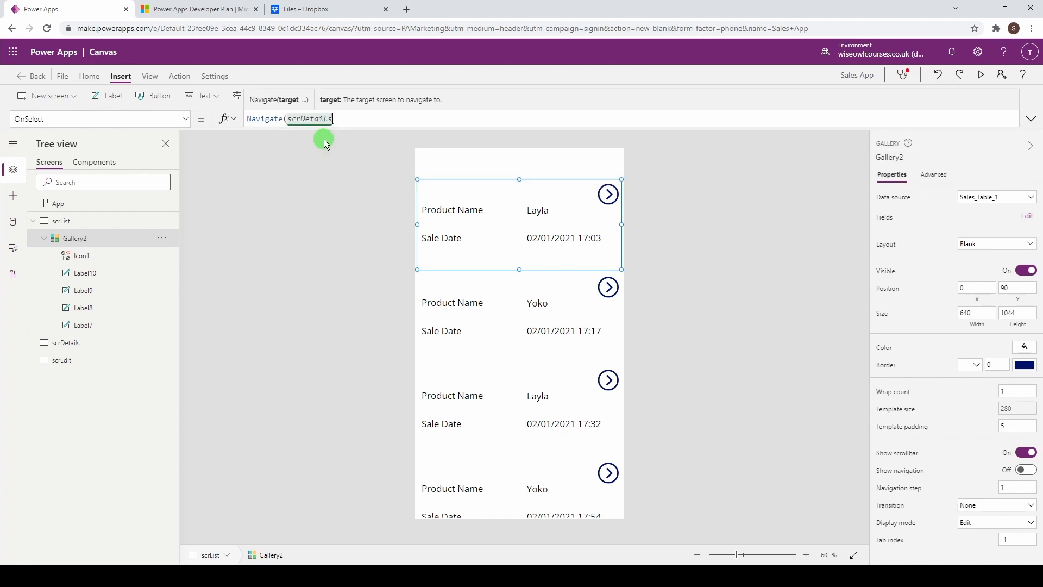
{"action": "type", "text": ","}
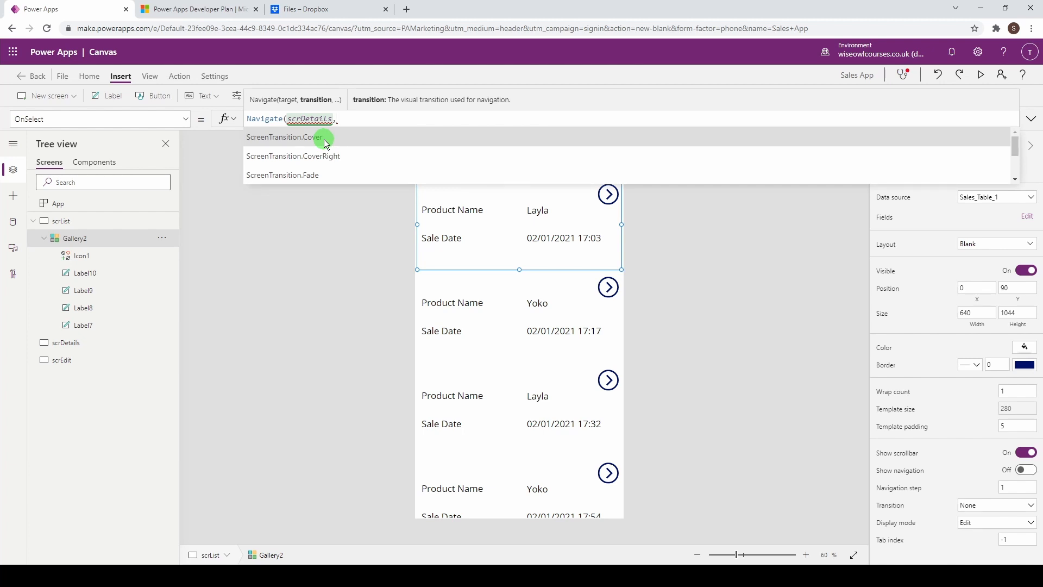
{"action": "left_click", "coordinate": [320, 174]}
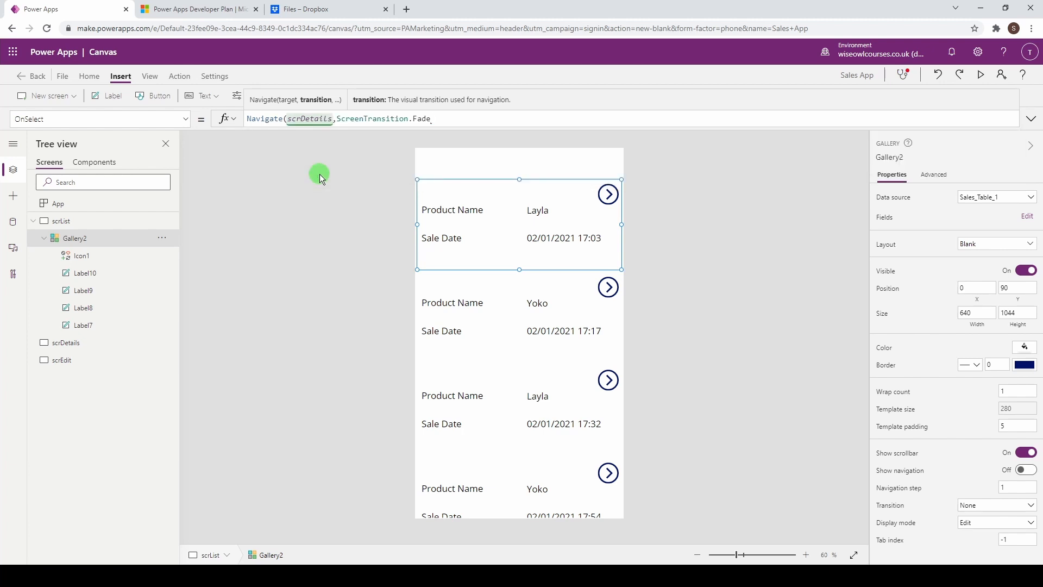
{"action": "type", "text": ")"}
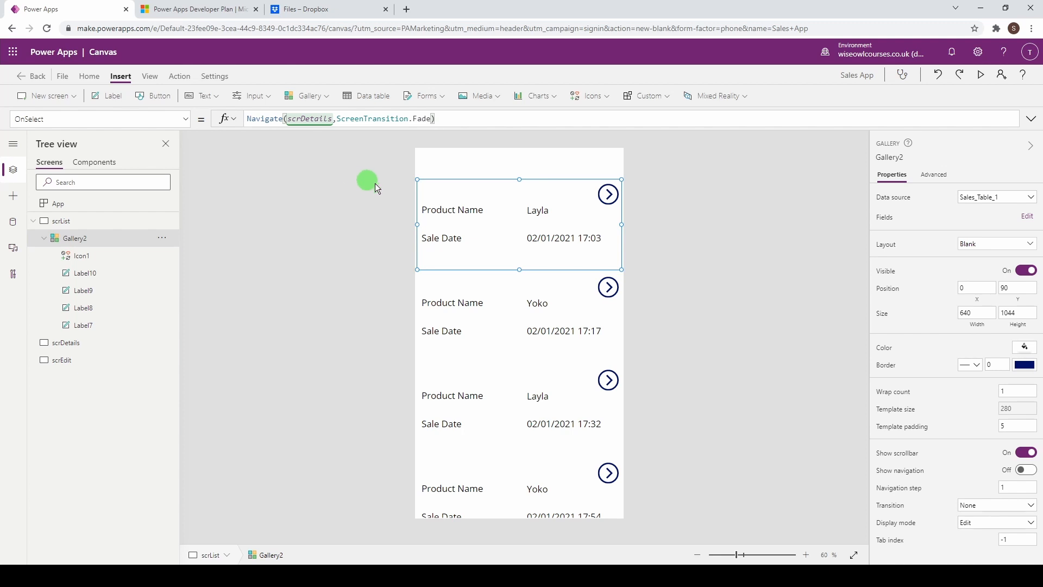
{"action": "left_click", "coordinate": [690, 191]}
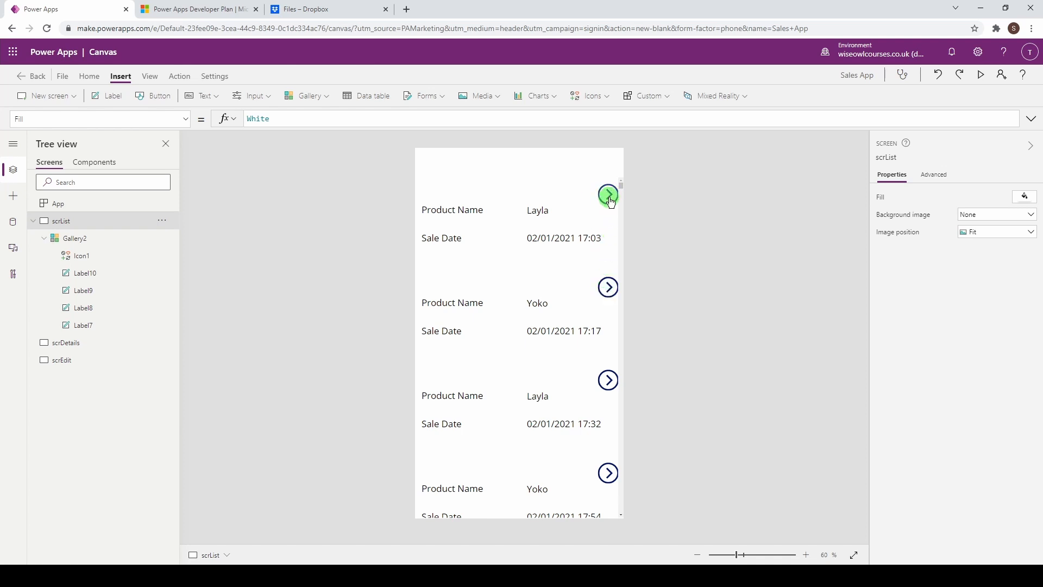
Step: Insert a display form (FormViewer2) on scrDetails and set its data source to Sales_Table_1
{"action": "left_click", "coordinate": [609, 293], "text": "alt"}
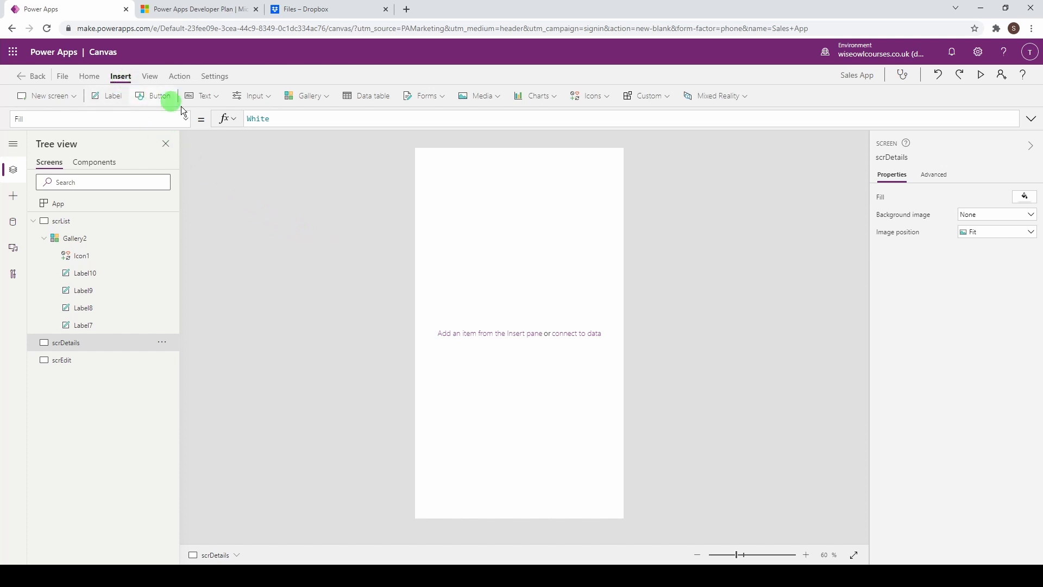
{"action": "left_click", "coordinate": [438, 98]}
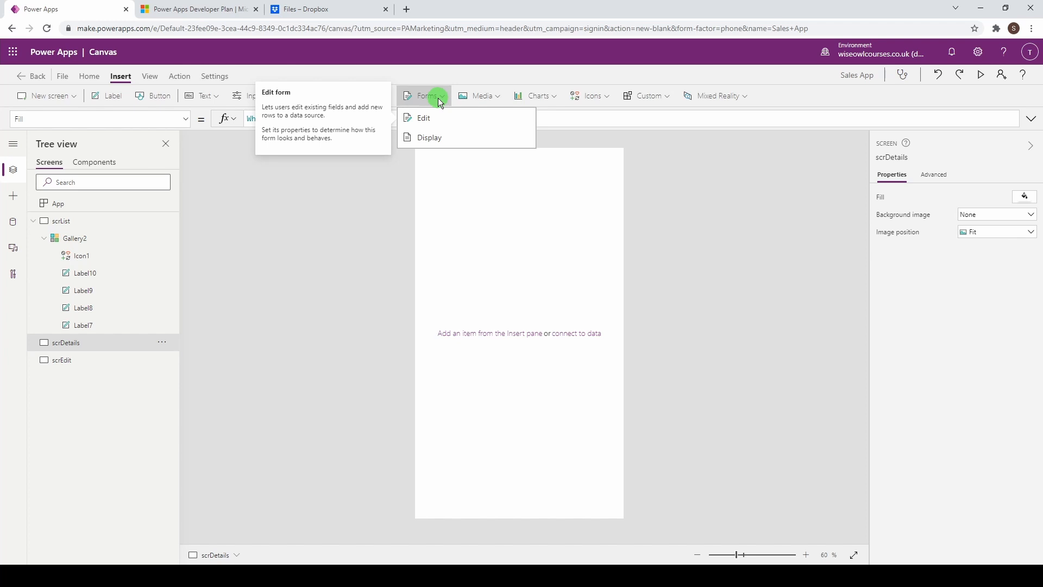
{"action": "left_click", "coordinate": [439, 139]}
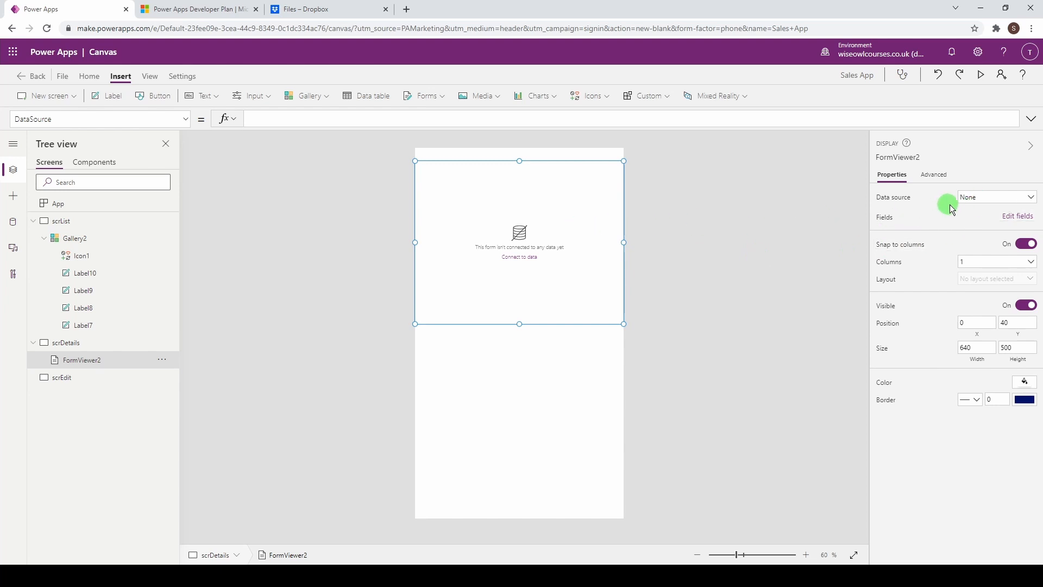
{"action": "left_click", "coordinate": [973, 199]}
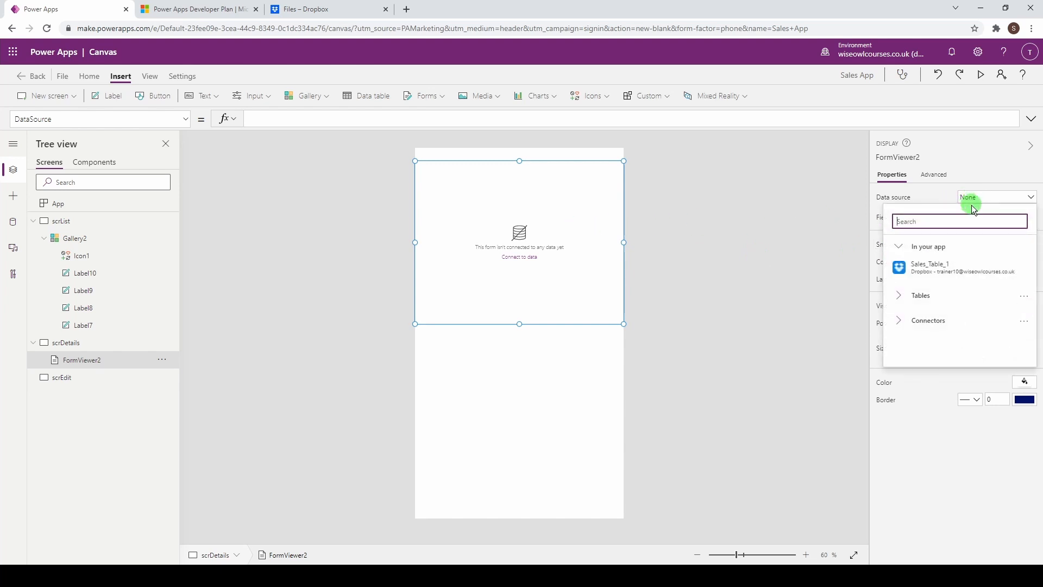
{"action": "mouse_move", "coordinate": [934, 270]}
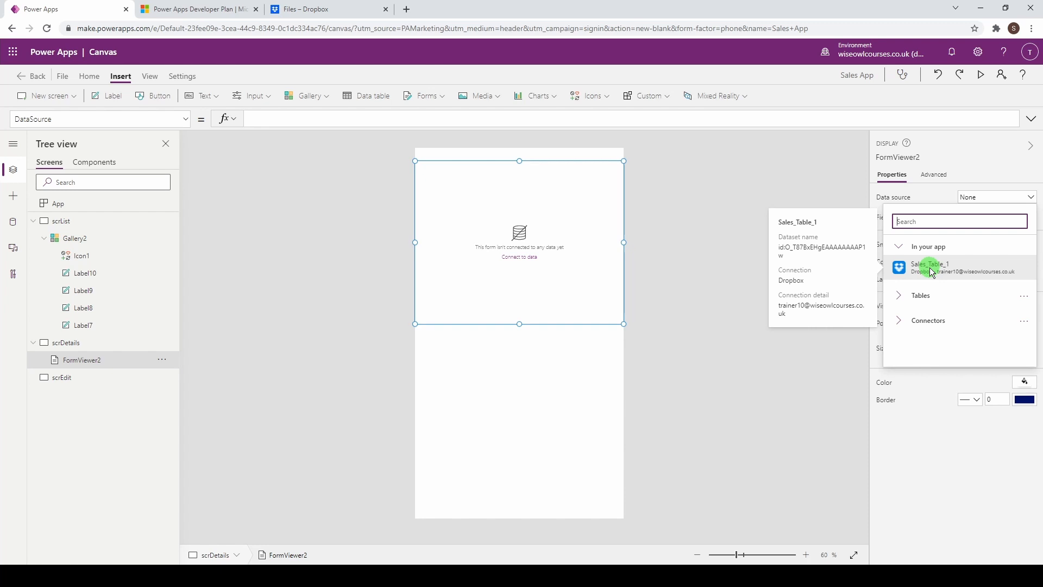
{"action": "left_click", "coordinate": [931, 269]}
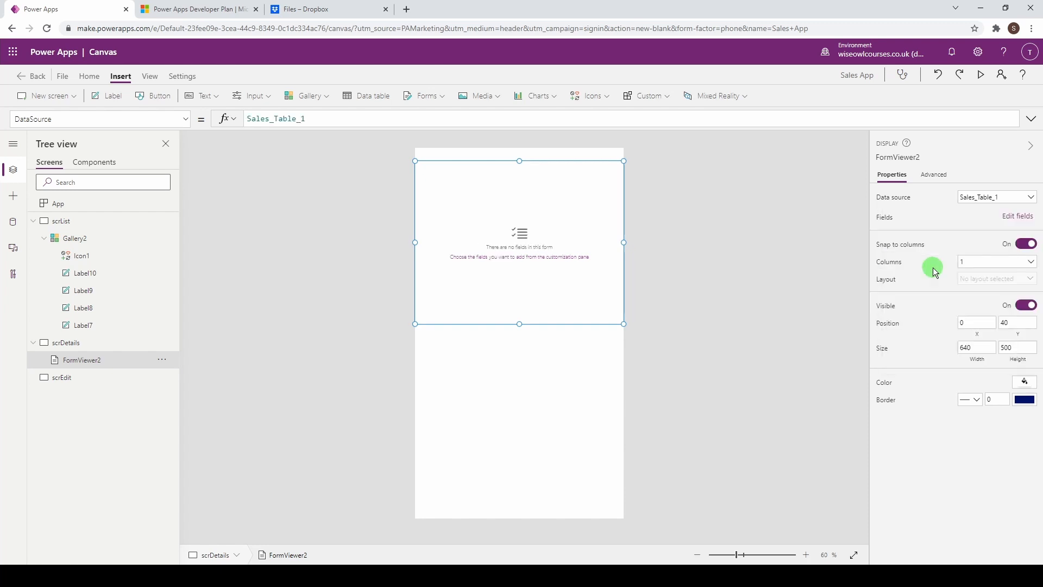
Step: Add all eight fields, Price through Weight (g), to the display form
{"action": "left_click", "coordinate": [1019, 217]}
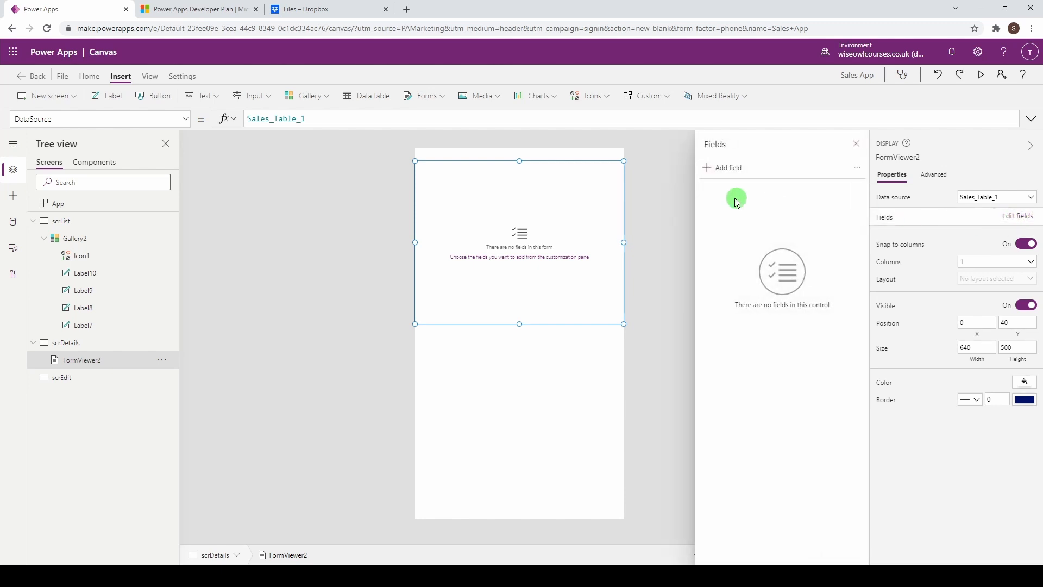
{"action": "left_click", "coordinate": [712, 171]}
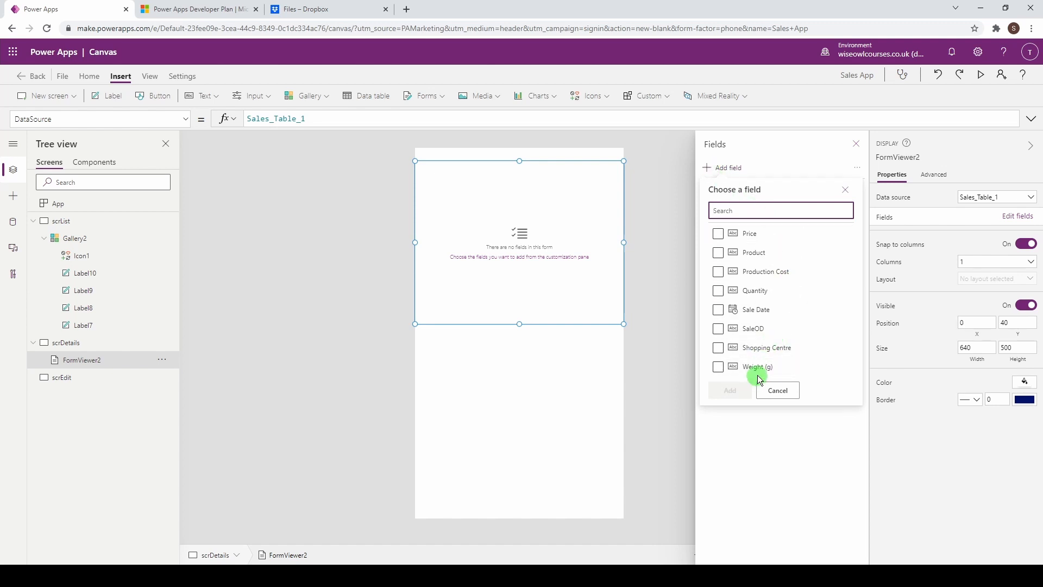
{"action": "left_click", "coordinate": [761, 254]}
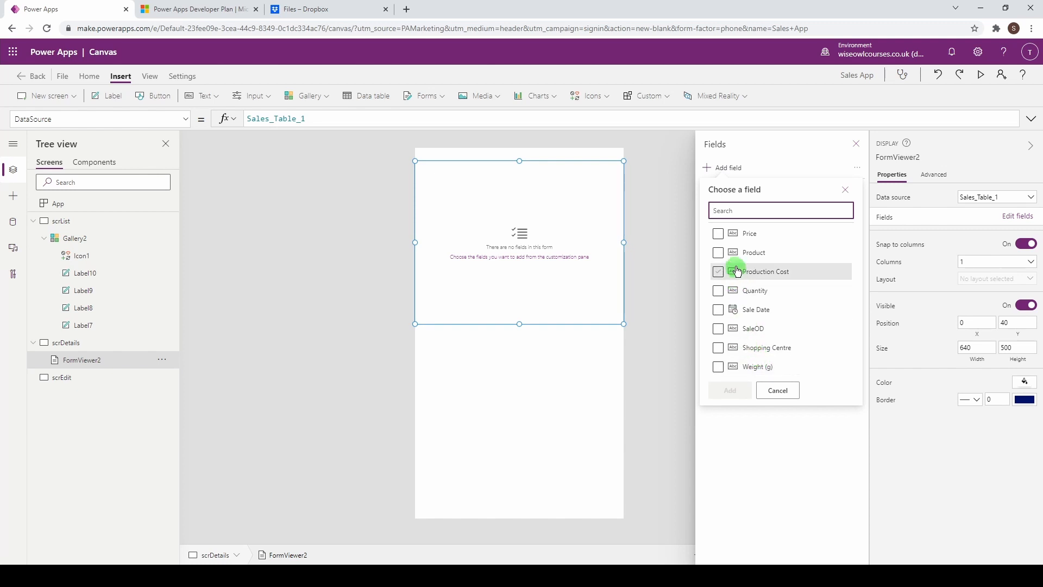
{"action": "left_click", "coordinate": [719, 235]}
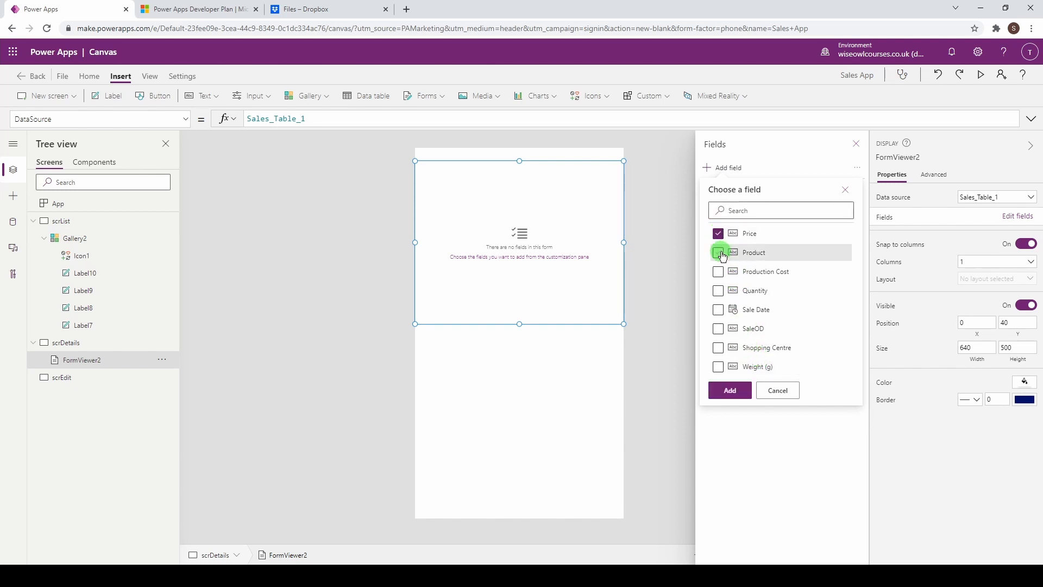
{"action": "left_click", "coordinate": [719, 252]}
{"action": "left_click", "coordinate": [719, 273]}
{"action": "left_click", "coordinate": [719, 292]}
{"action": "left_click", "coordinate": [719, 311]}
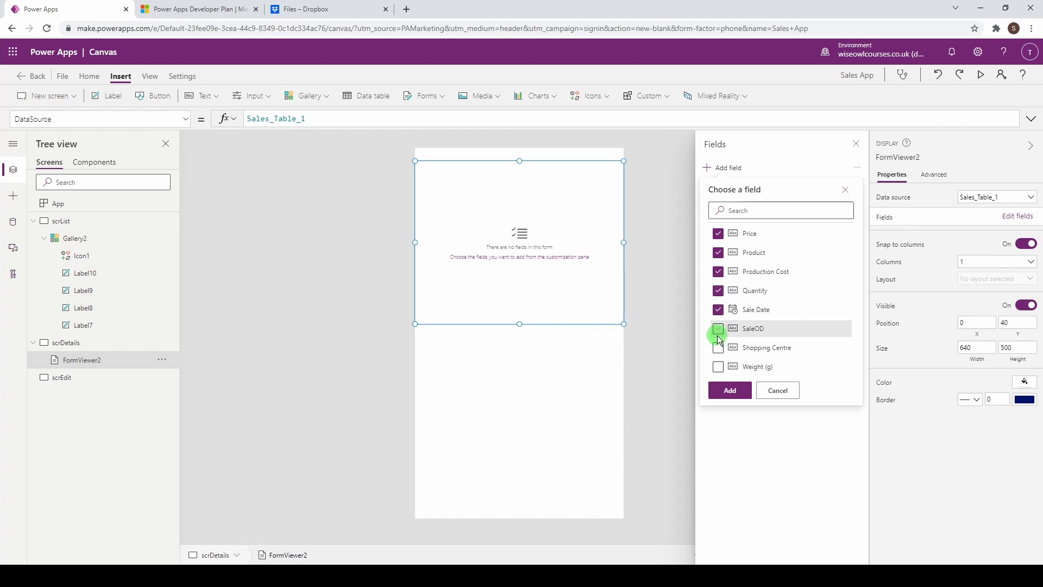
{"action": "left_click", "coordinate": [719, 330]}
{"action": "left_click", "coordinate": [719, 348]}
{"action": "left_click", "coordinate": [732, 393]}
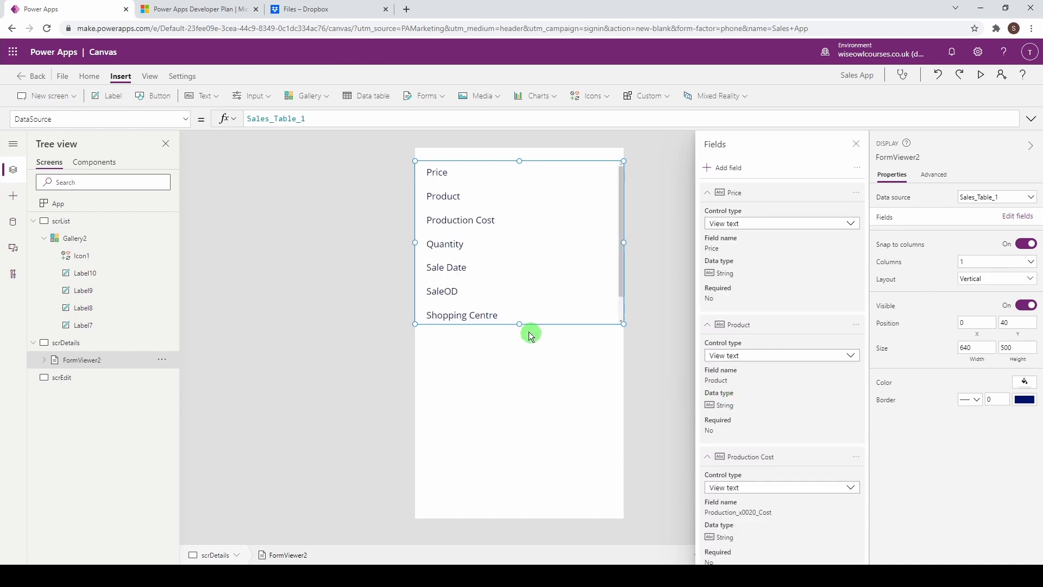
Step: Stretch the form down to the screen bottom and lower its top edge slightly
{"action": "left_click_drag", "start_coordinate": [518, 323], "coordinate": [517, 512]}
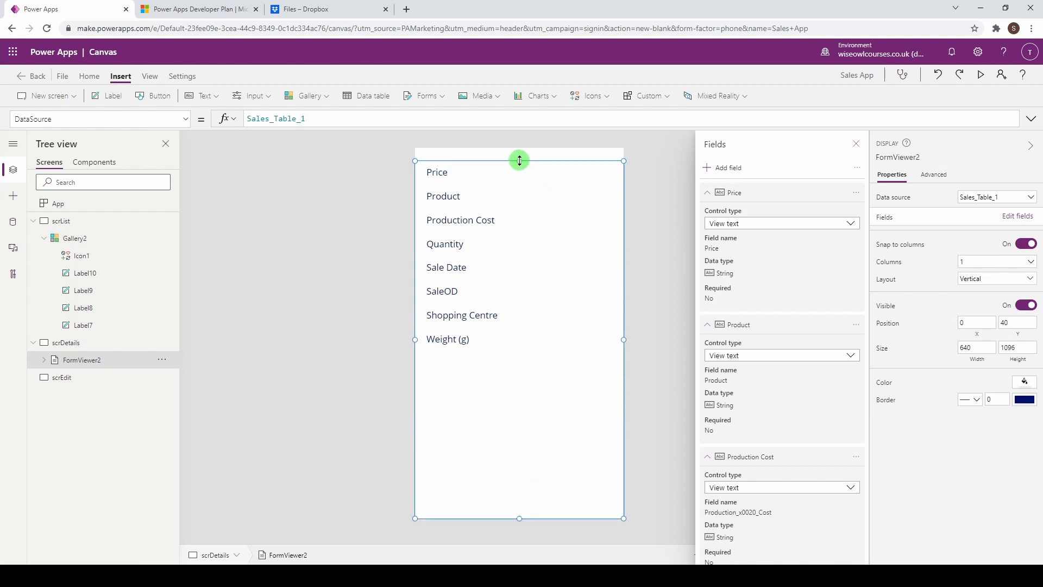
{"action": "left_click_drag", "start_coordinate": [519, 159], "coordinate": [518, 171]}
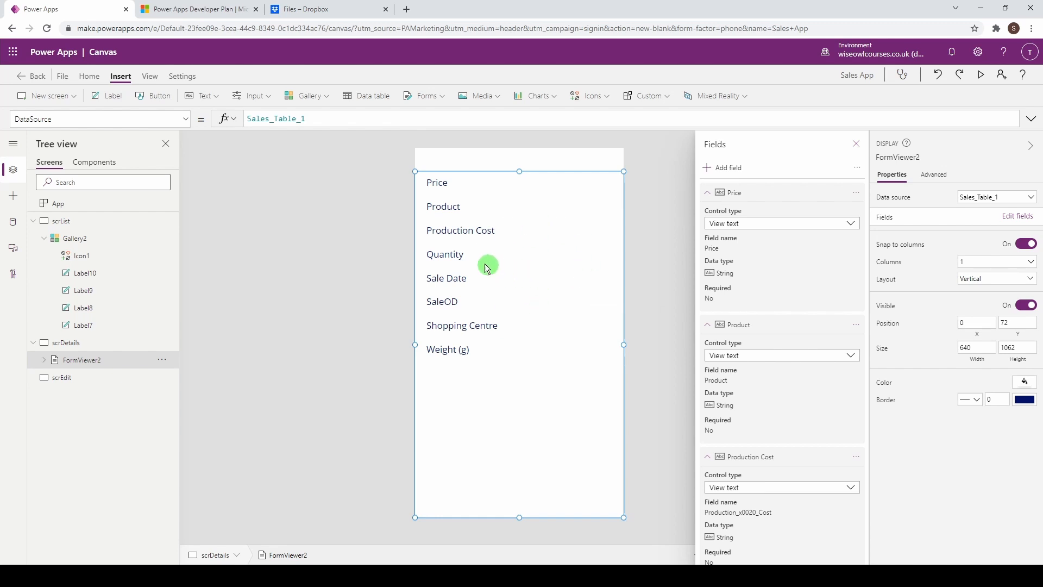
{"action": "left_click", "coordinate": [184, 119]}
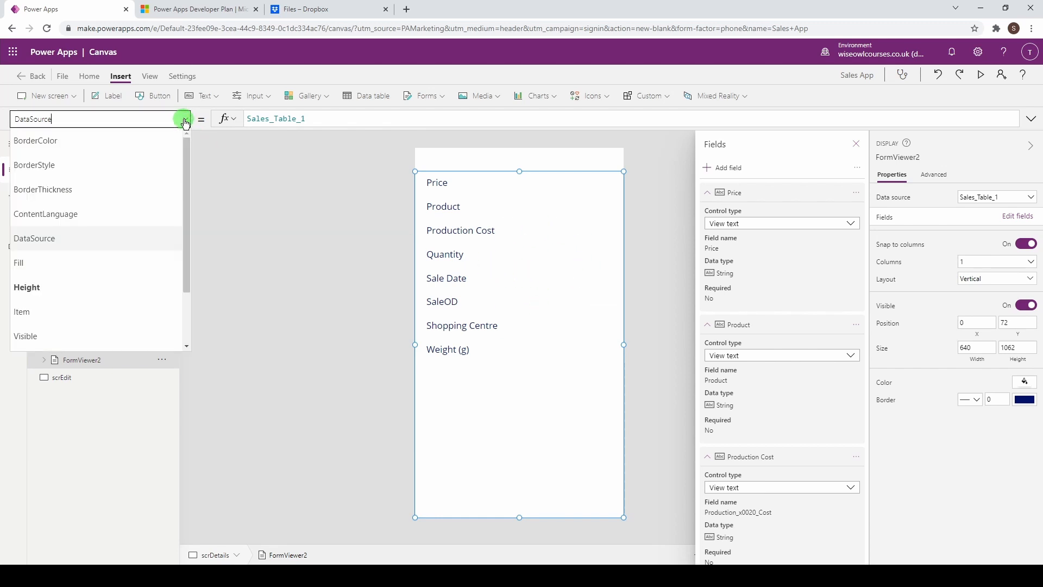
Step: Set the display form's Item property to Gallery2.Selected using autocomplete
{"action": "left_click", "coordinate": [122, 309]}
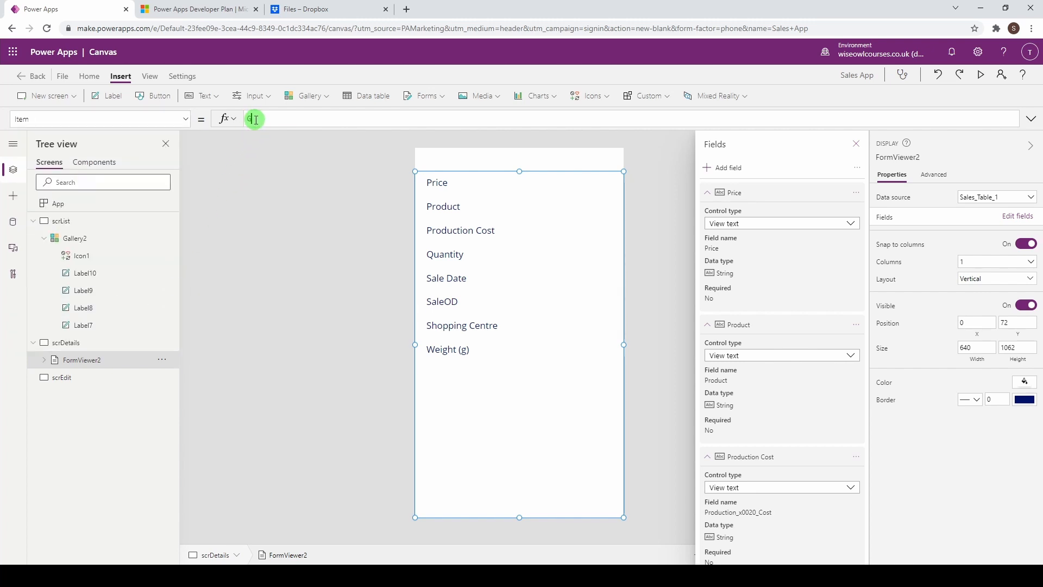
{"action": "left_click", "coordinate": [255, 119]}
{"action": "type", "text": "Gall"}
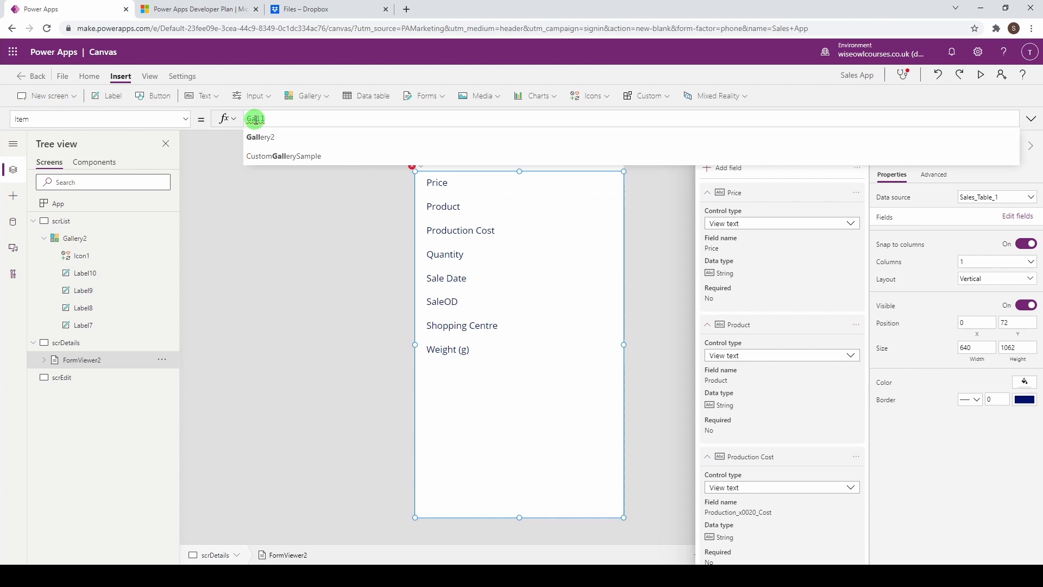
{"action": "key", "text": "Tab"}
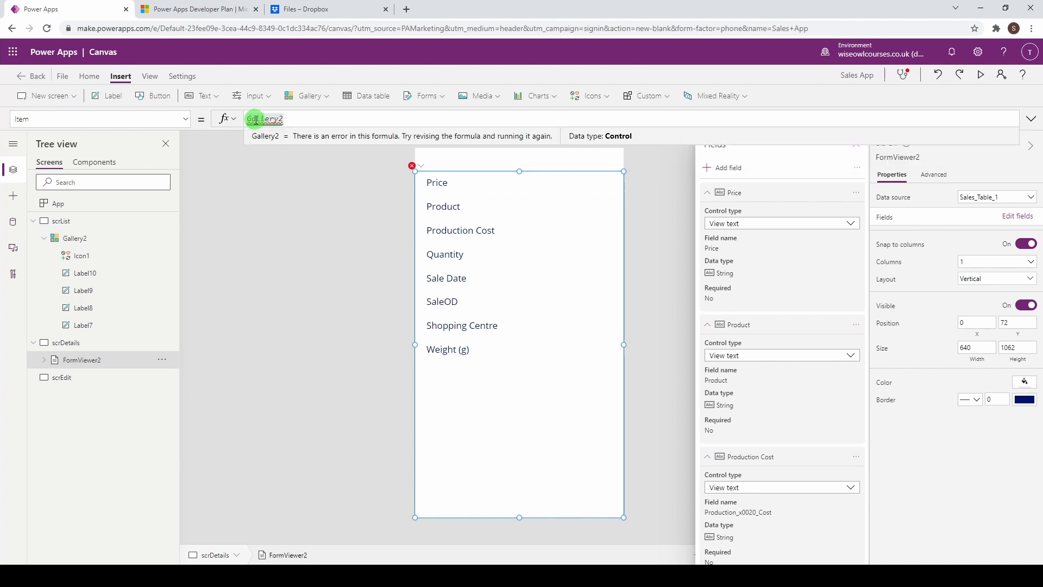
{"action": "type", "text": ".se"}
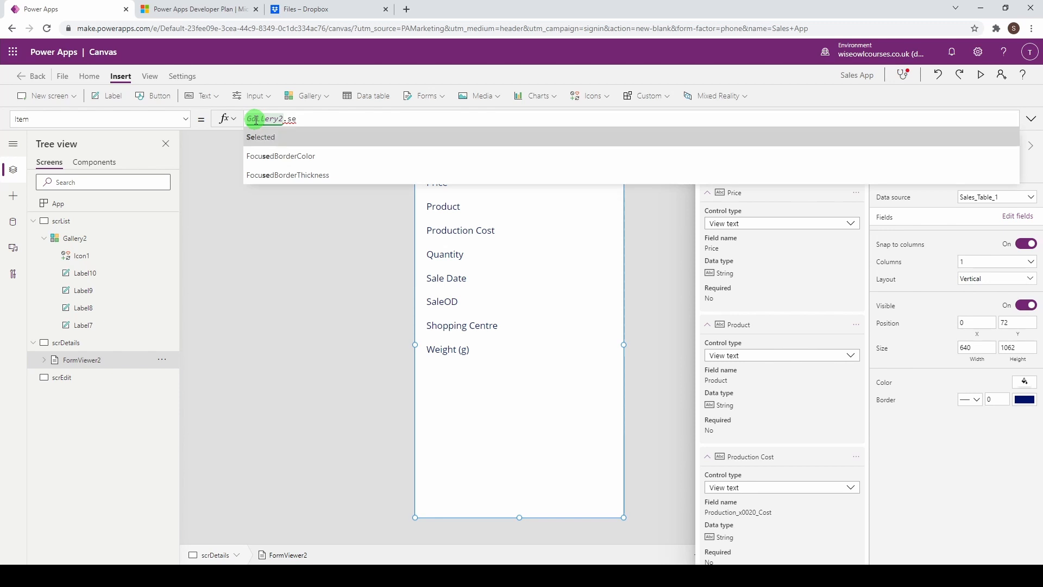
{"action": "key", "text": "Tab"}
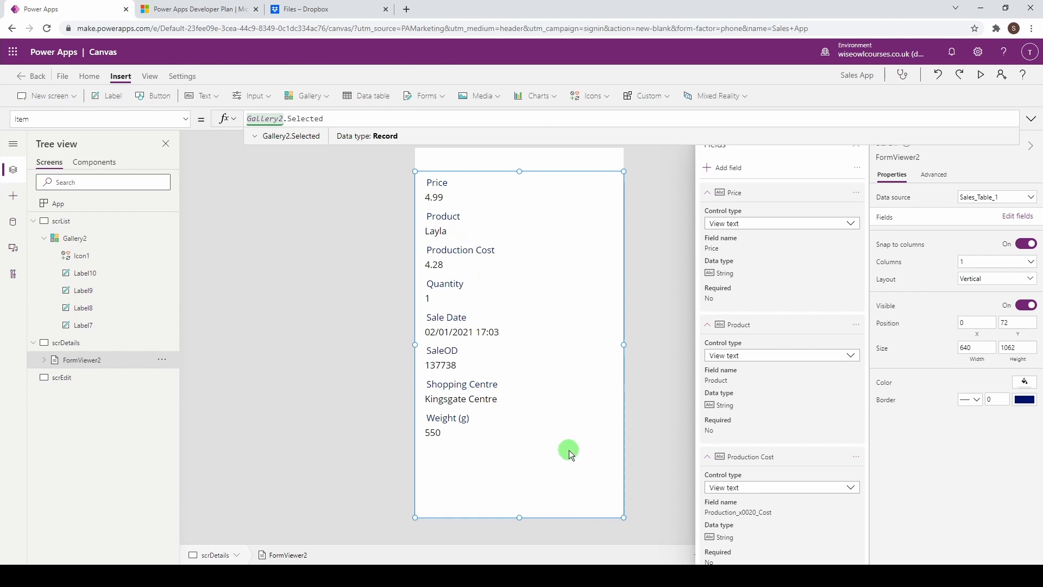
Step: Collapse the field cards, then move SaleOD to top and Product, Quantity, Weight (g) up
{"action": "left_click", "coordinate": [708, 193]}
{"action": "left_click", "coordinate": [708, 216]}
{"action": "left_click", "coordinate": [707, 239]}
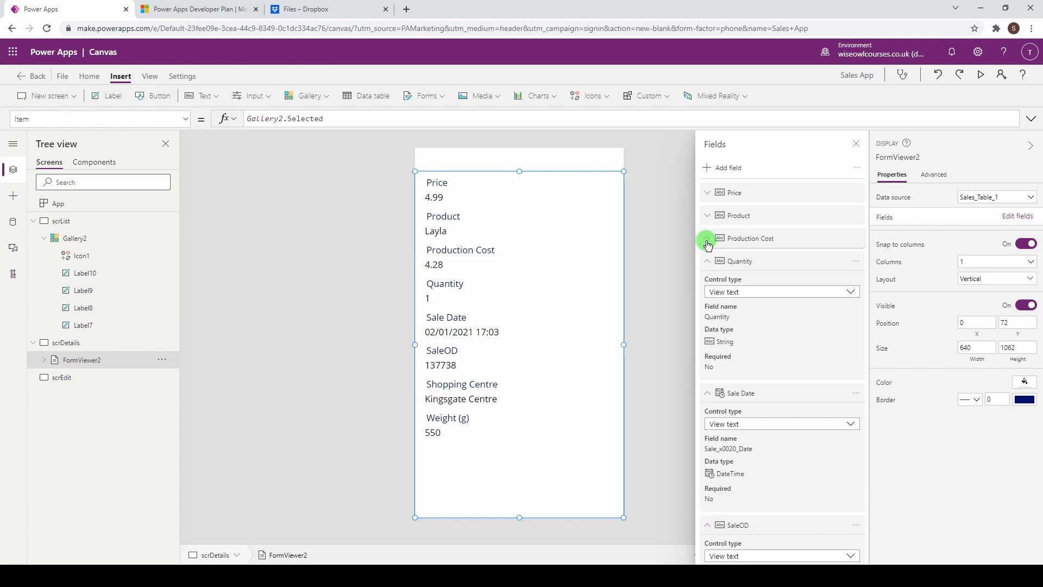
{"action": "left_click", "coordinate": [708, 261]}
{"action": "left_click", "coordinate": [708, 285]}
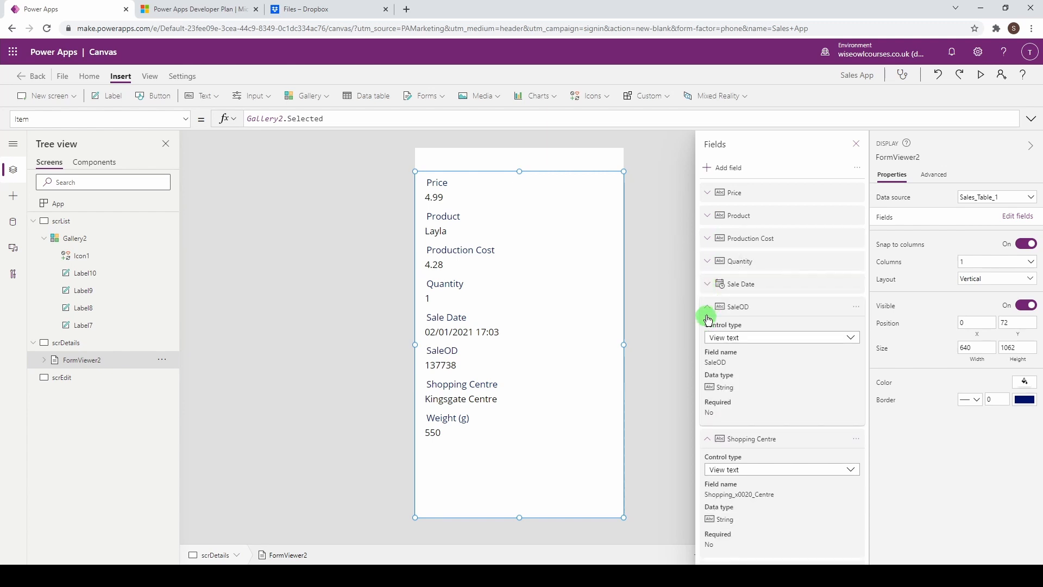
{"action": "left_click", "coordinate": [708, 307]}
{"action": "left_click", "coordinate": [707, 330]}
{"action": "left_click", "coordinate": [708, 351]}
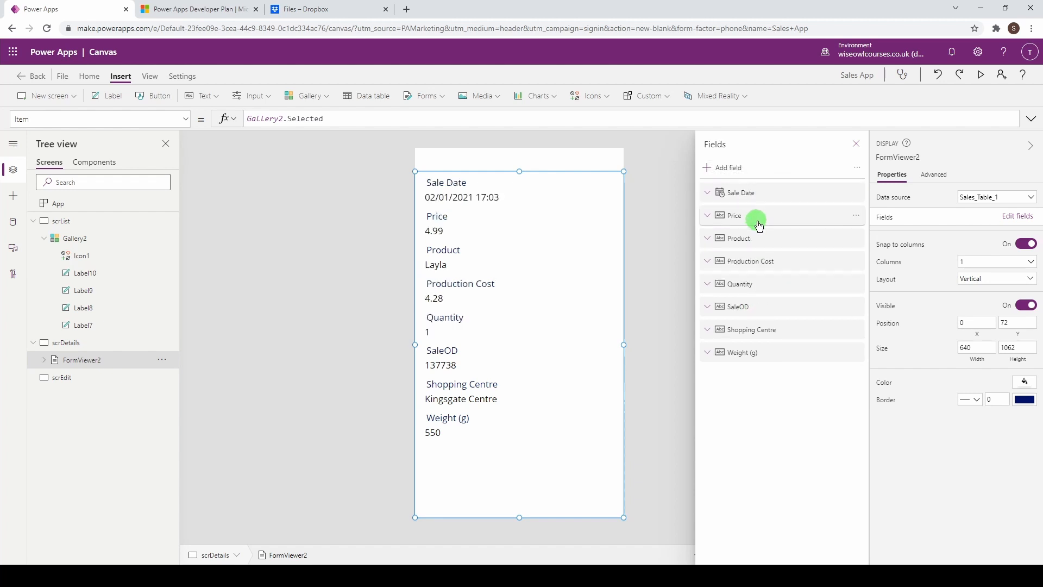
{"action": "left_click_drag", "start_coordinate": [749, 238], "coordinate": [745, 208]}
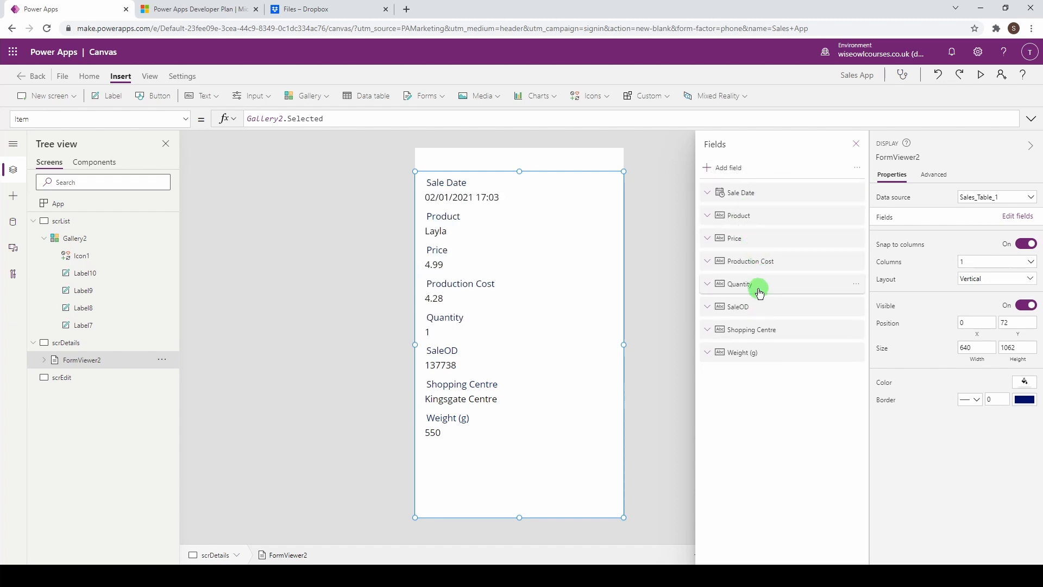
{"action": "left_click_drag", "start_coordinate": [755, 290], "coordinate": [749, 239]}
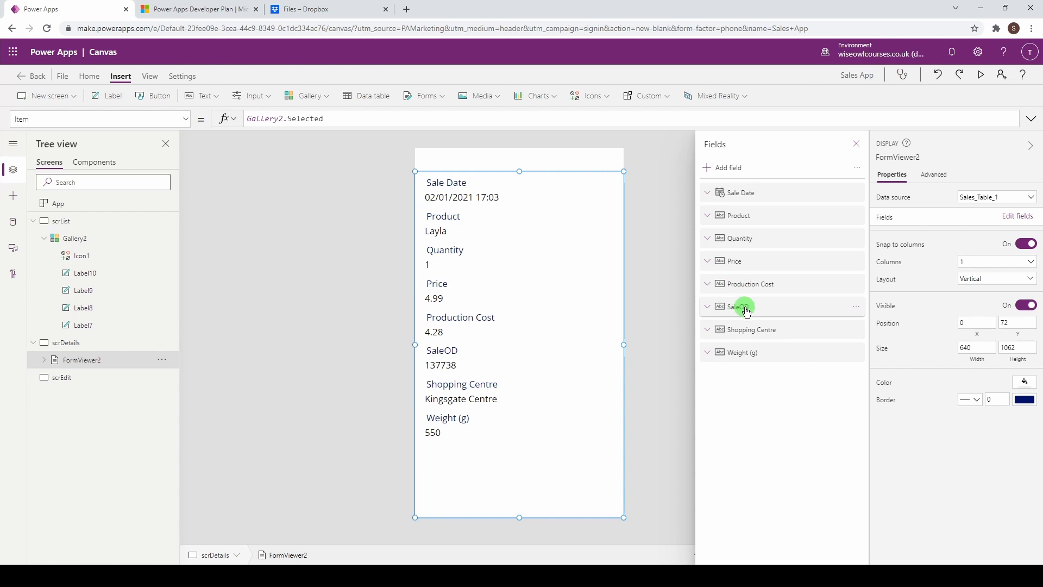
{"action": "left_click_drag", "start_coordinate": [748, 311], "coordinate": [741, 195]}
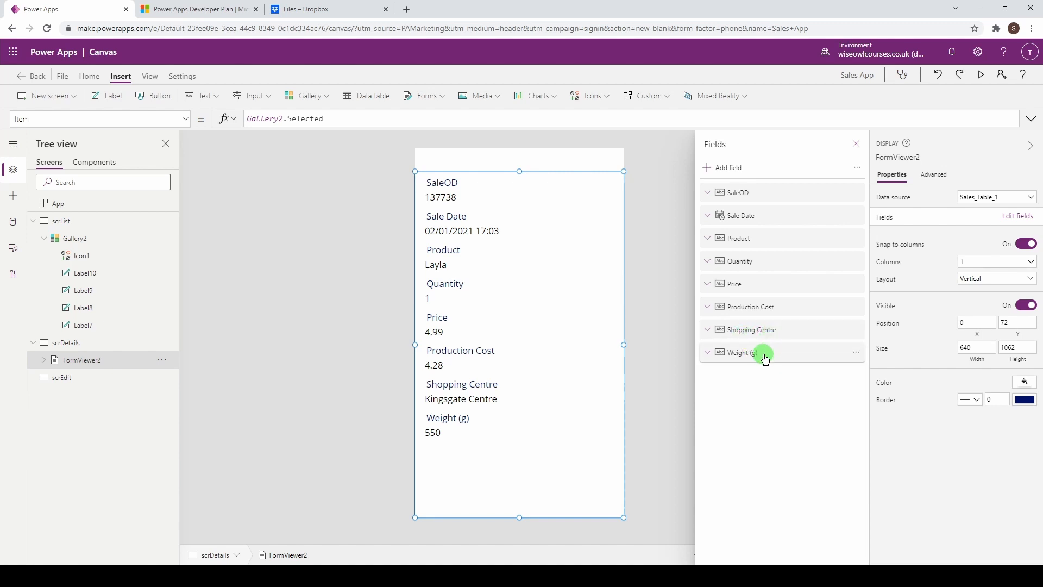
{"action": "left_click_drag", "start_coordinate": [761, 352], "coordinate": [763, 330]}
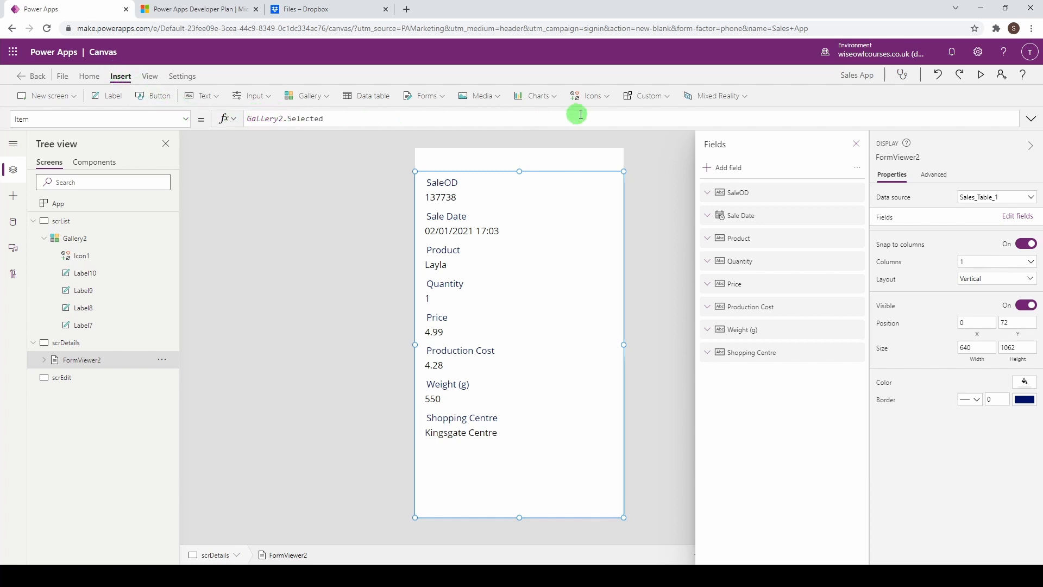
Step: Add a pencil Edit icon at the details screen's top-right corner
{"action": "left_click", "coordinate": [602, 98]}
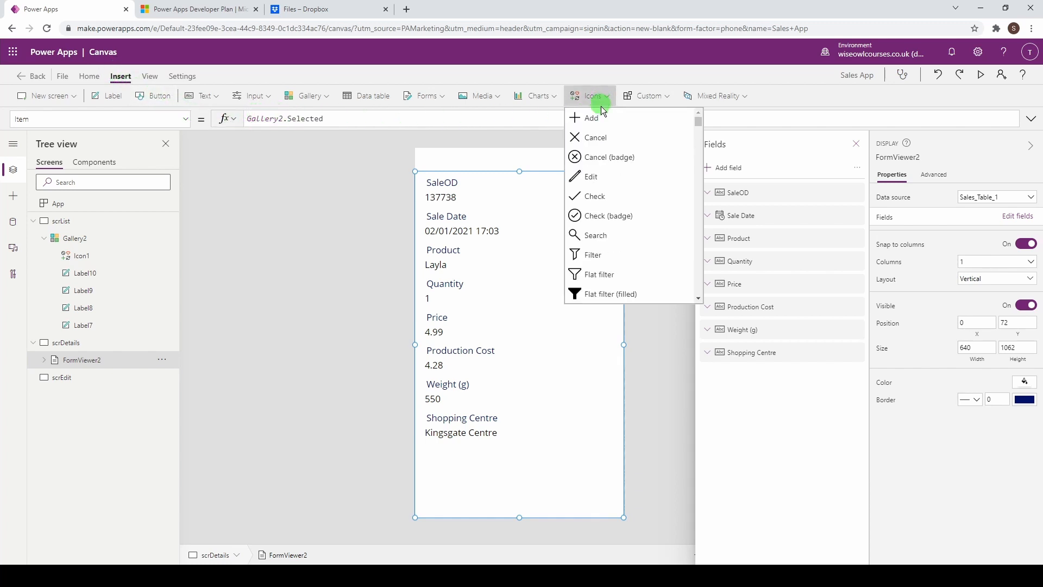
{"action": "left_click", "coordinate": [594, 182]}
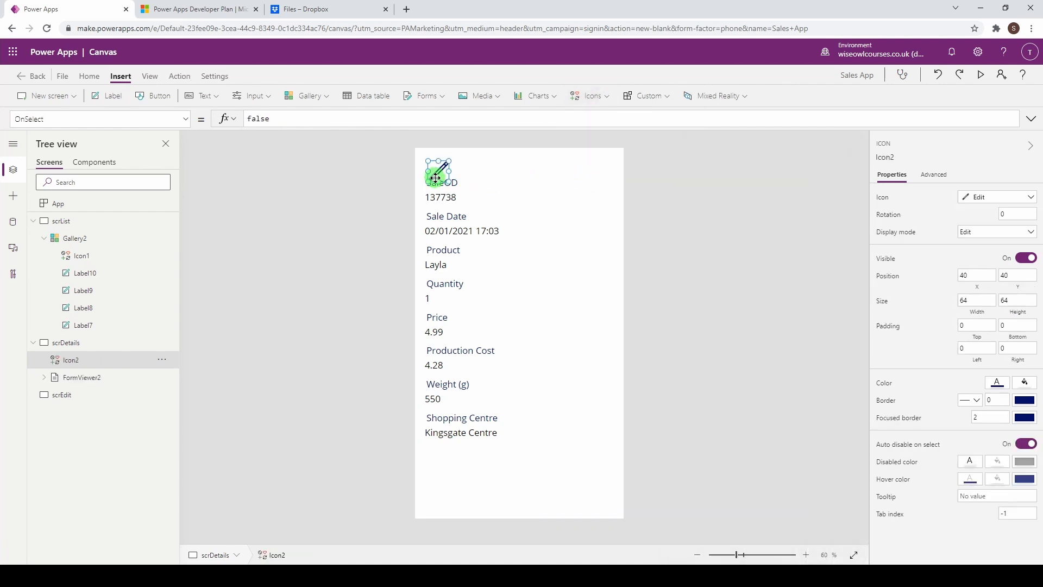
{"action": "left_click_drag", "start_coordinate": [436, 178], "coordinate": [610, 162]}
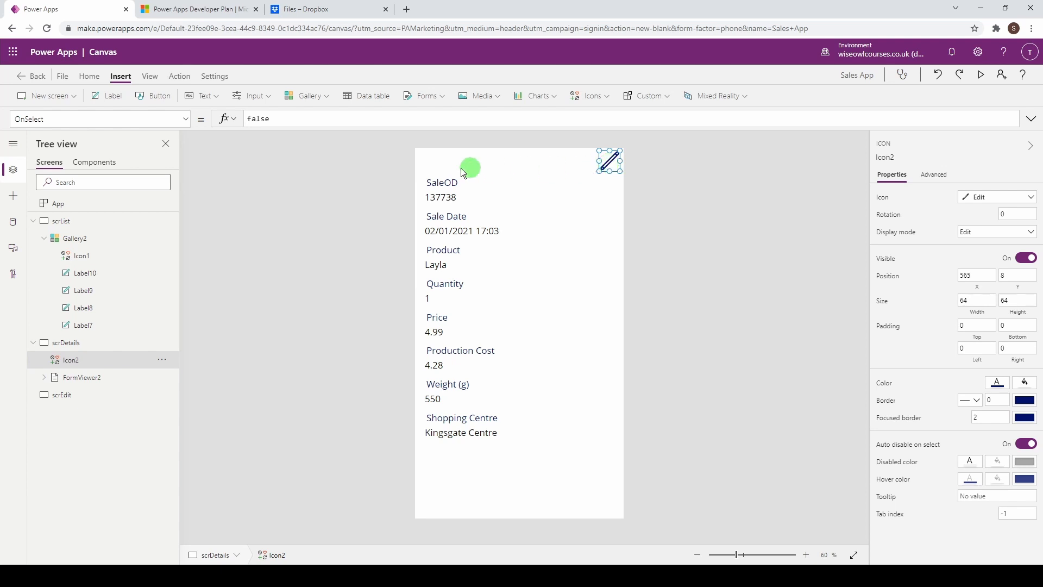
{"action": "left_click", "coordinate": [316, 103]}
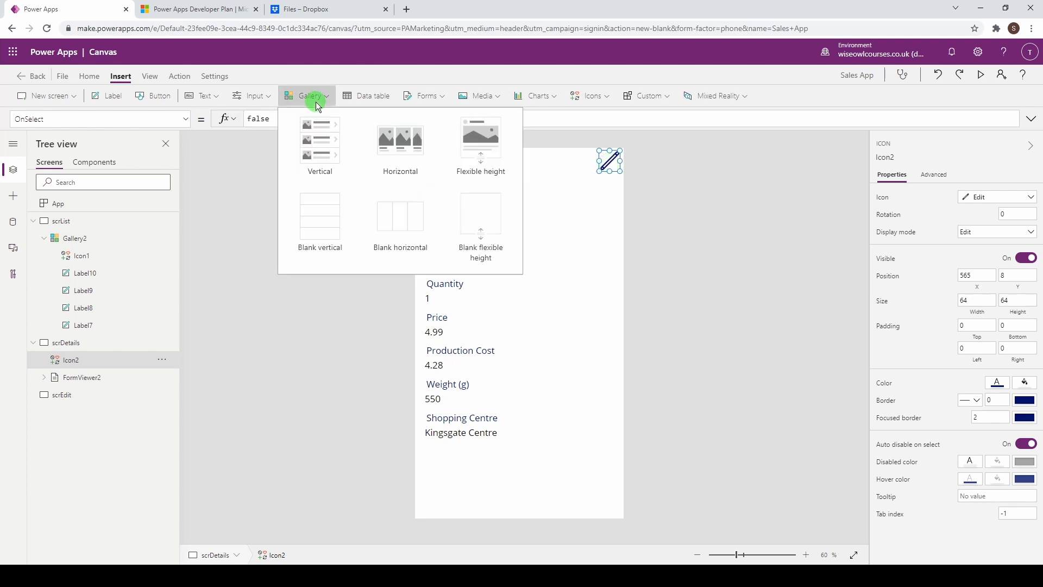
{"action": "left_click", "coordinate": [316, 103]}
Step: Add a cross Cancel icon at the top-left corner
{"action": "left_click", "coordinate": [602, 99]}
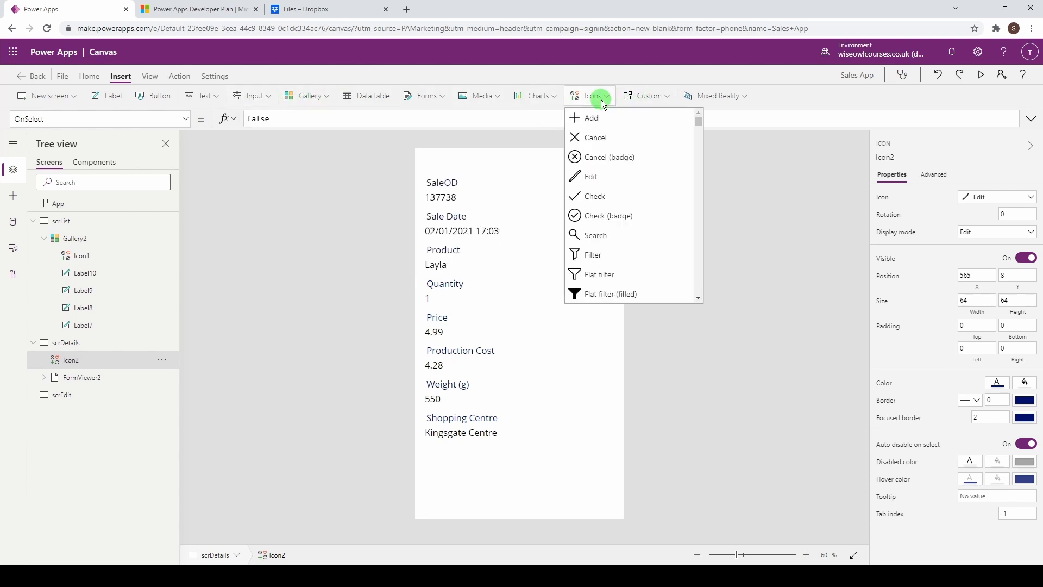
{"action": "left_click", "coordinate": [605, 144]}
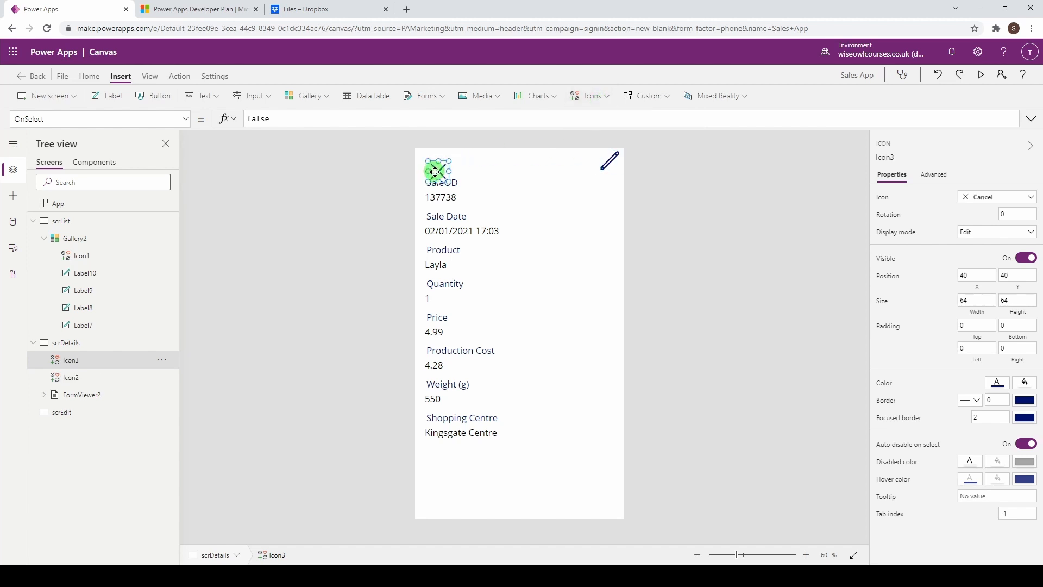
{"action": "left_click_drag", "start_coordinate": [436, 172], "coordinate": [427, 159]}
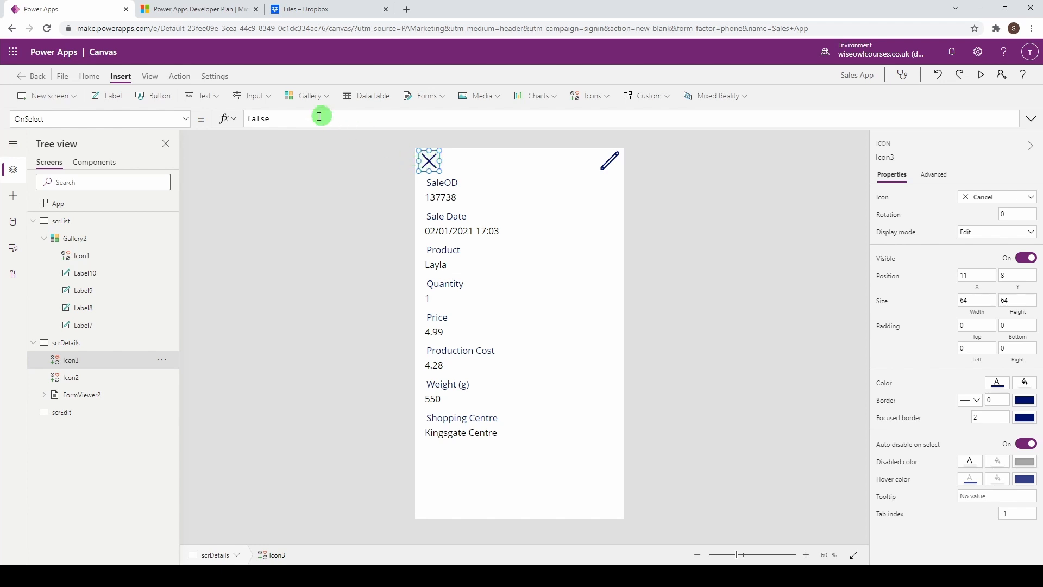
{"action": "left_click_drag", "start_coordinate": [303, 116], "coordinate": [214, 116]}
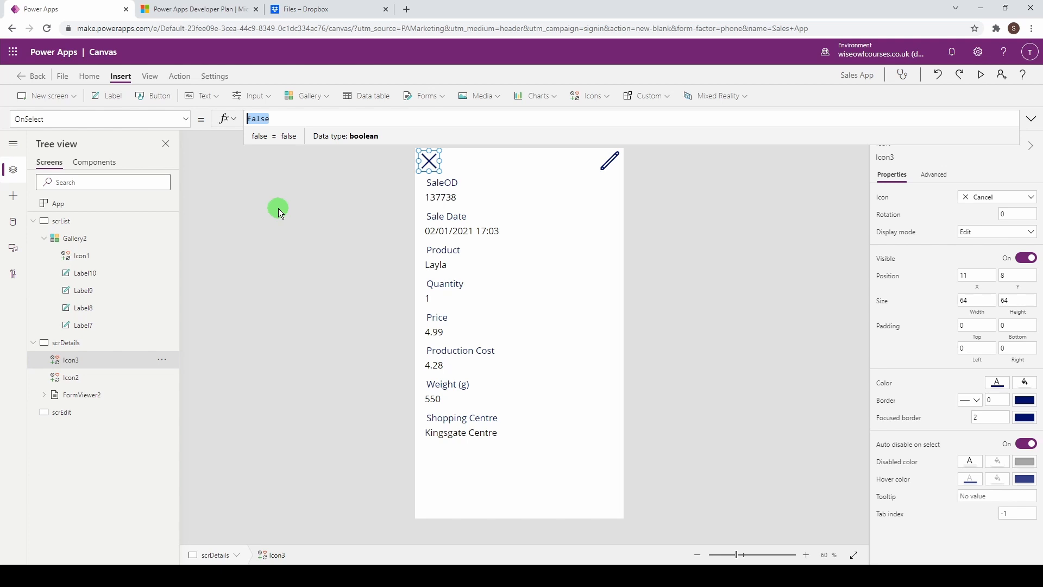
Step: Set the cross icon's OnSelect to Navigate(scrList, ScreenTransition.CoverRight)
{"action": "type", "text": "Back"}
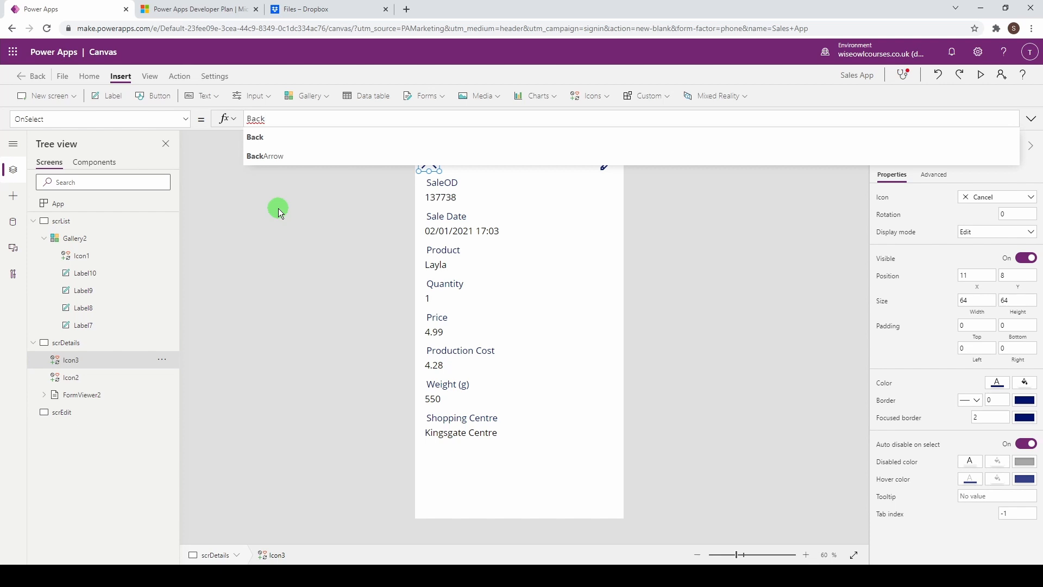
{"action": "key", "text": "BackSpace"}
{"action": "key", "text": "BackSpace"}
{"action": "key", "text": "BackSpace"}
{"action": "key", "text": "BackSpace"}
{"action": "type", "text": "Navigate("}
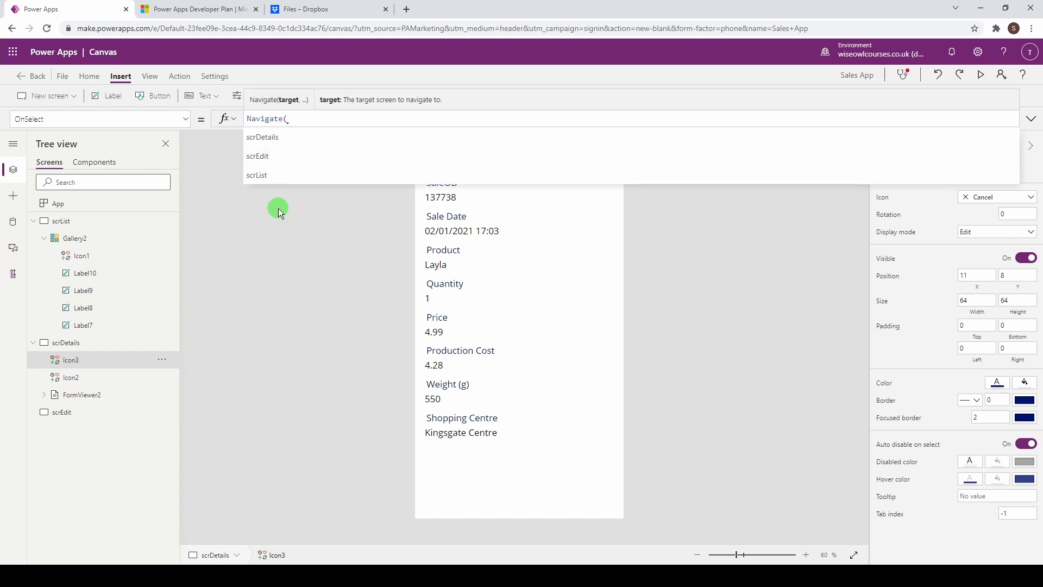
{"action": "type", "text": "Scr"}
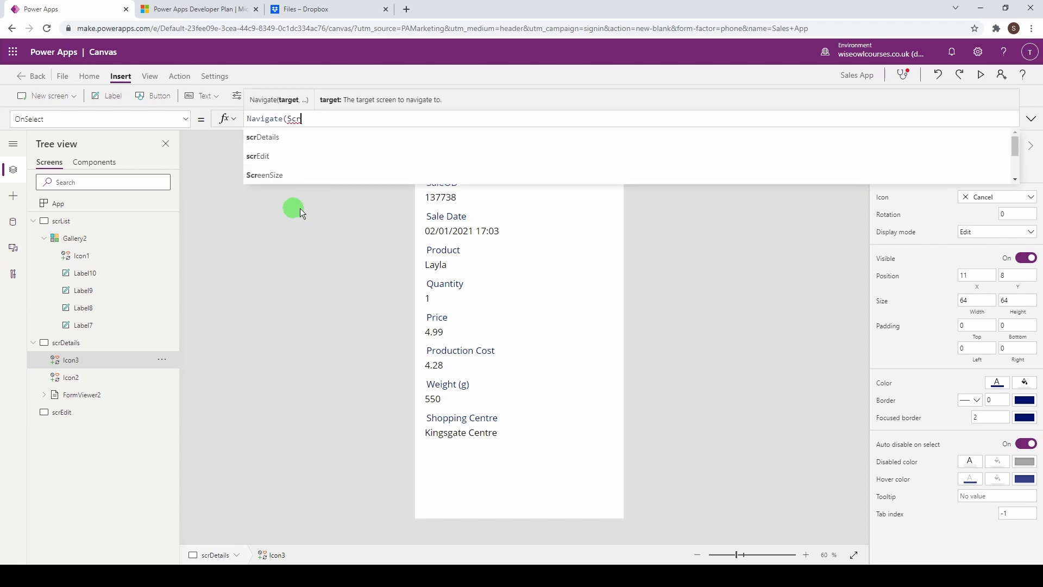
{"action": "type", "text": "List"}
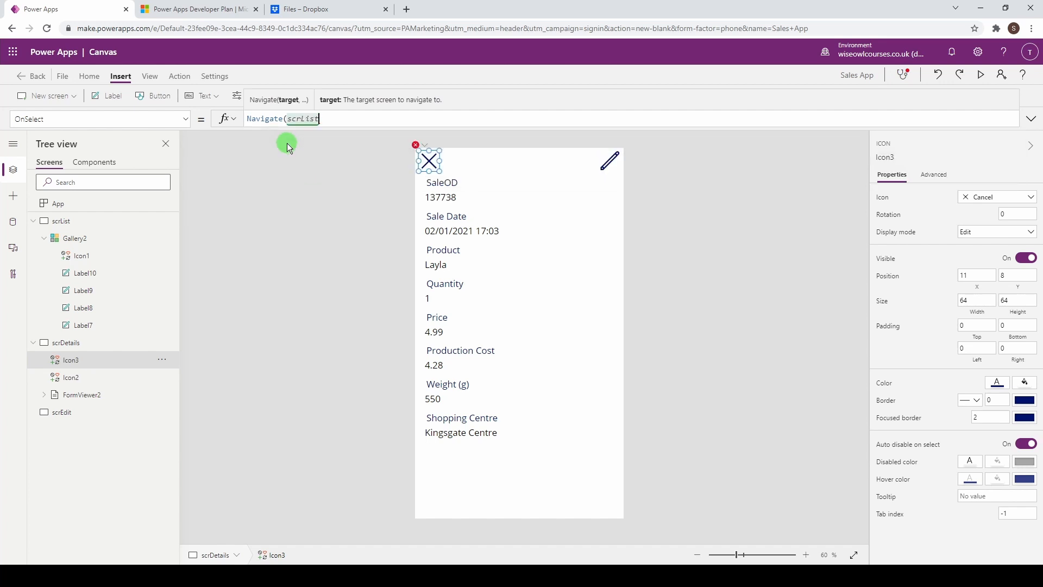
{"action": "type", "text": ","}
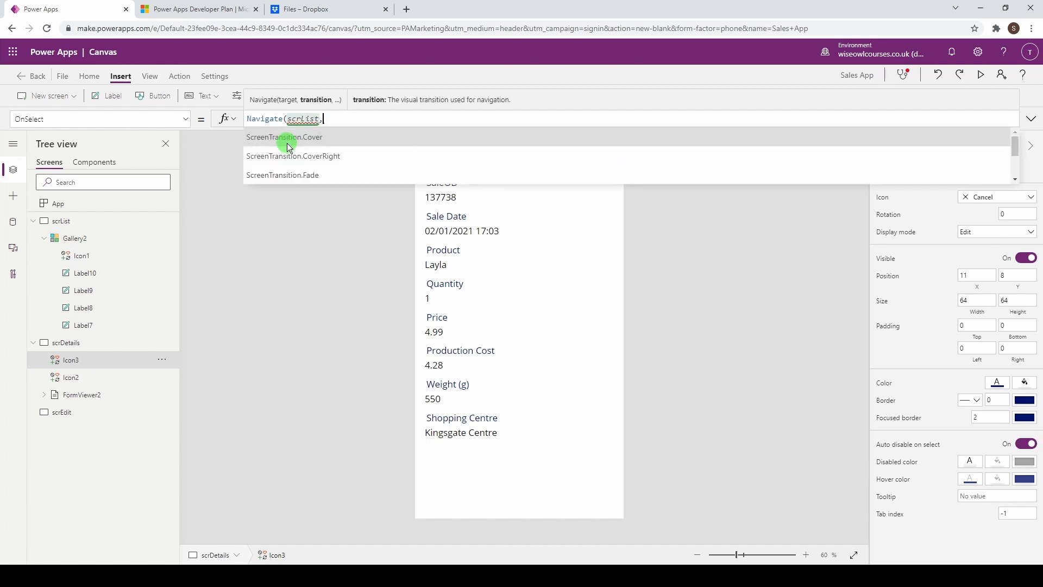
{"action": "left_click", "coordinate": [330, 156]}
{"action": "type", "text": ")"}
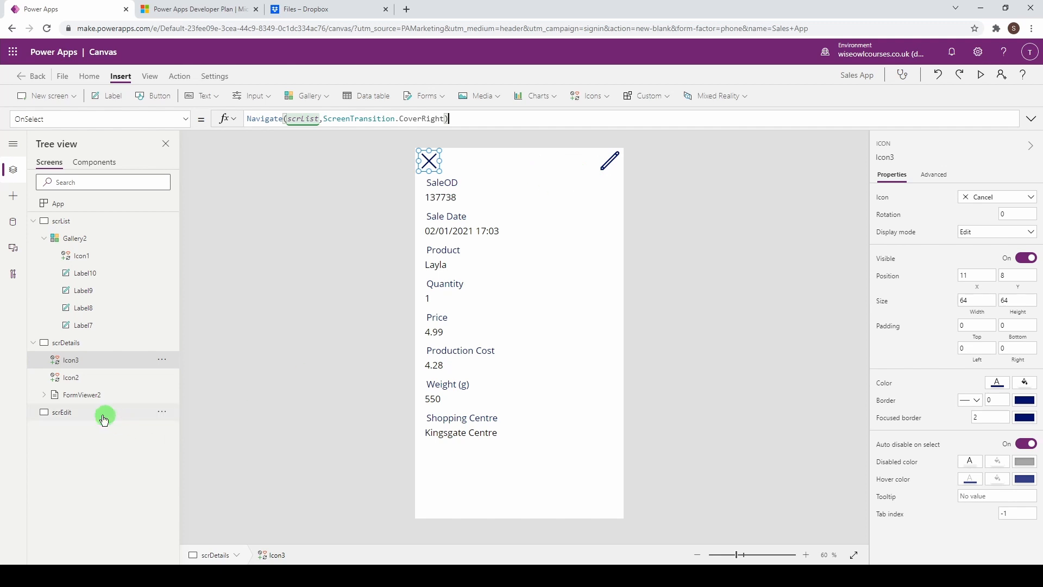
{"action": "left_click", "coordinate": [607, 163]}
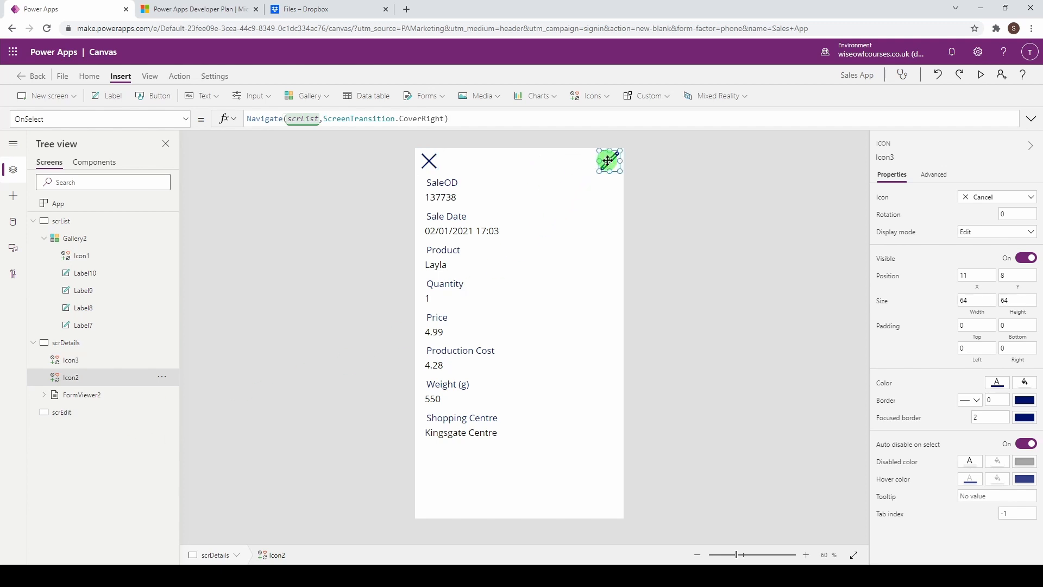
Step: Set the pencil icon's OnSelect to Navigate(scrEdit, ScreenTransition.Cover) and Alt-click it to test
{"action": "left_click_drag", "start_coordinate": [289, 122], "coordinate": [198, 123]}
{"action": "key", "text": "BackSpace"}
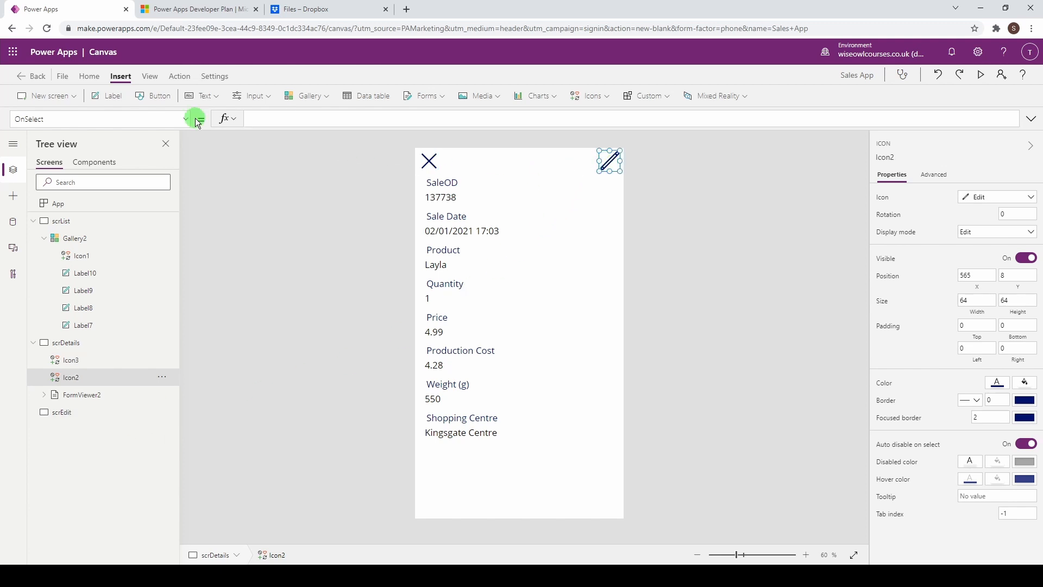
{"action": "type", "text": "Naviga"}
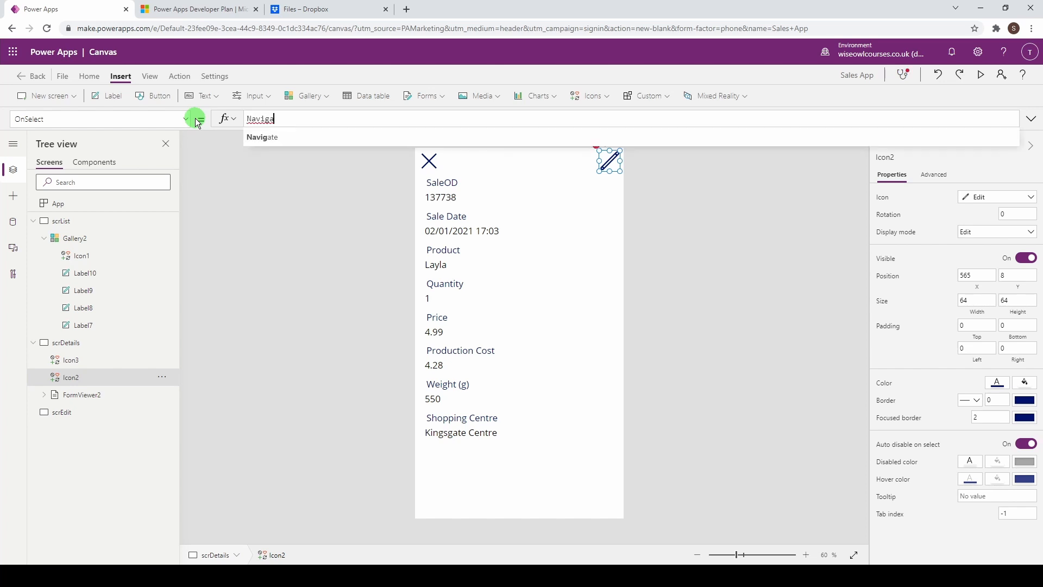
{"action": "type", "text": "scre"}
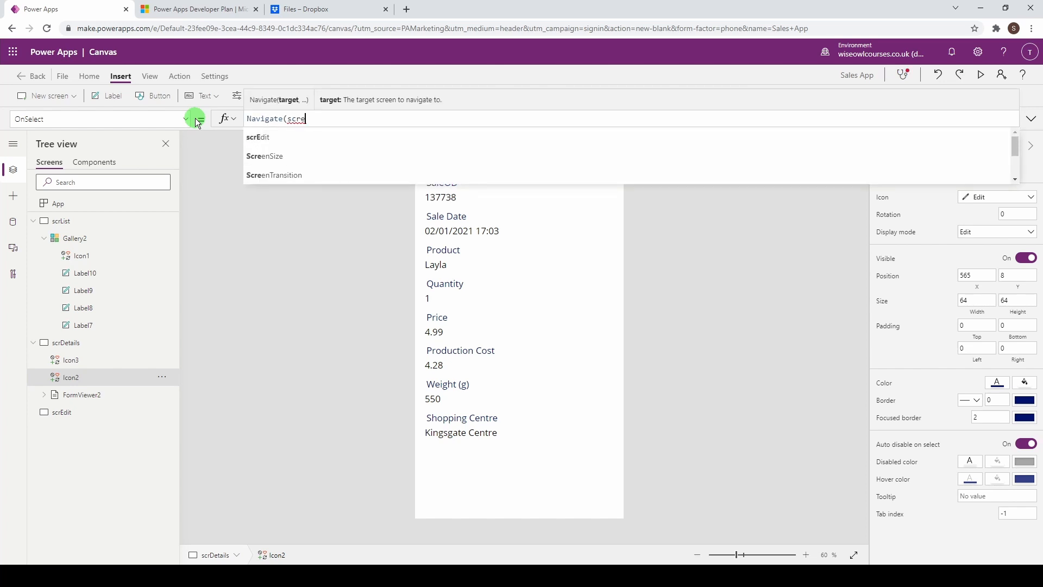
{"action": "key", "text": "Tab"}
{"action": "type", "text": ","}
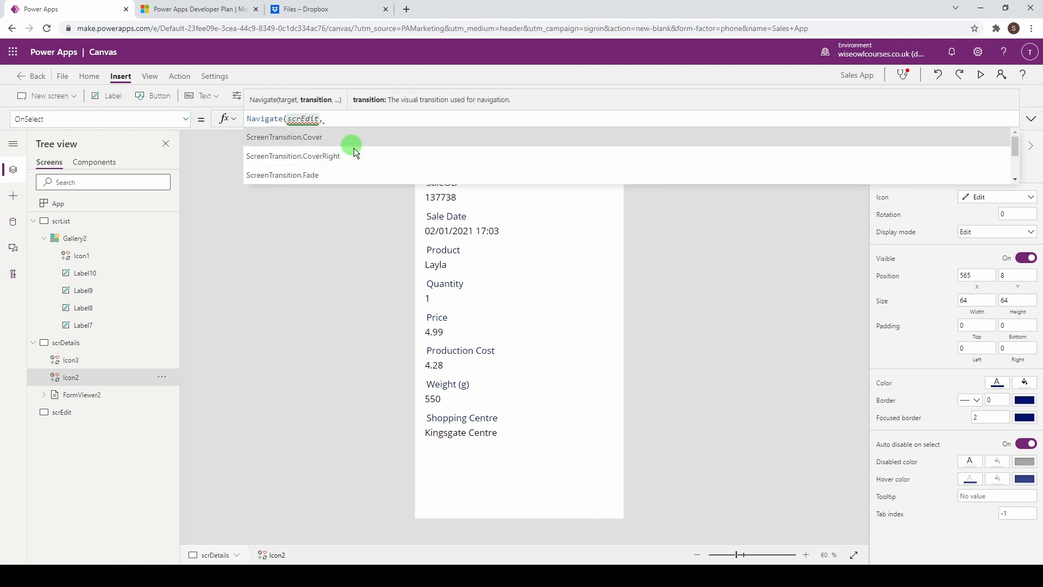
{"action": "key", "text": "Tab"}
{"action": "type", "text": ")"}
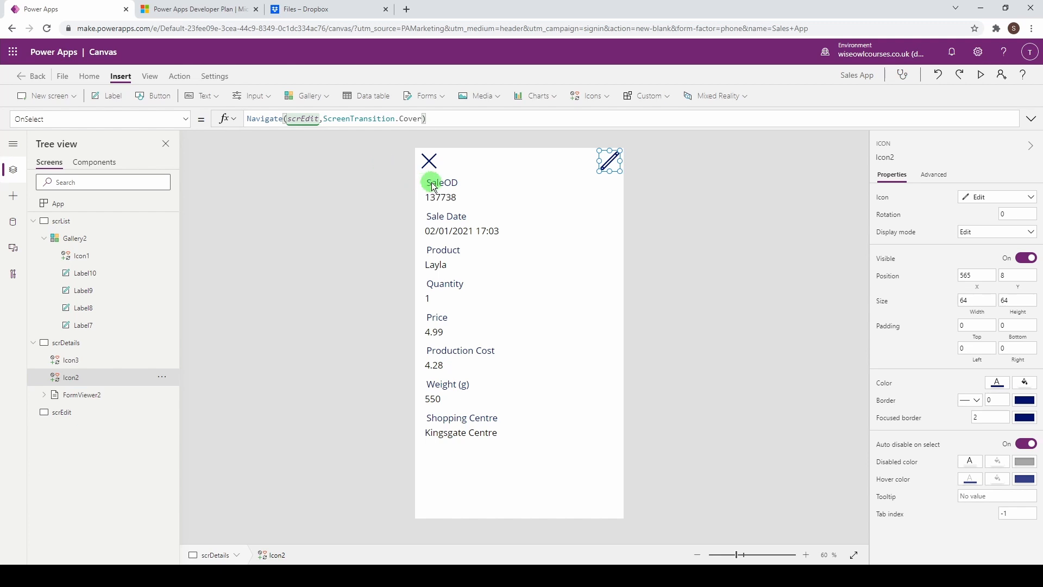
{"action": "key", "text": "alt"}
{"action": "left_click", "coordinate": [613, 164], "text": "alt"}
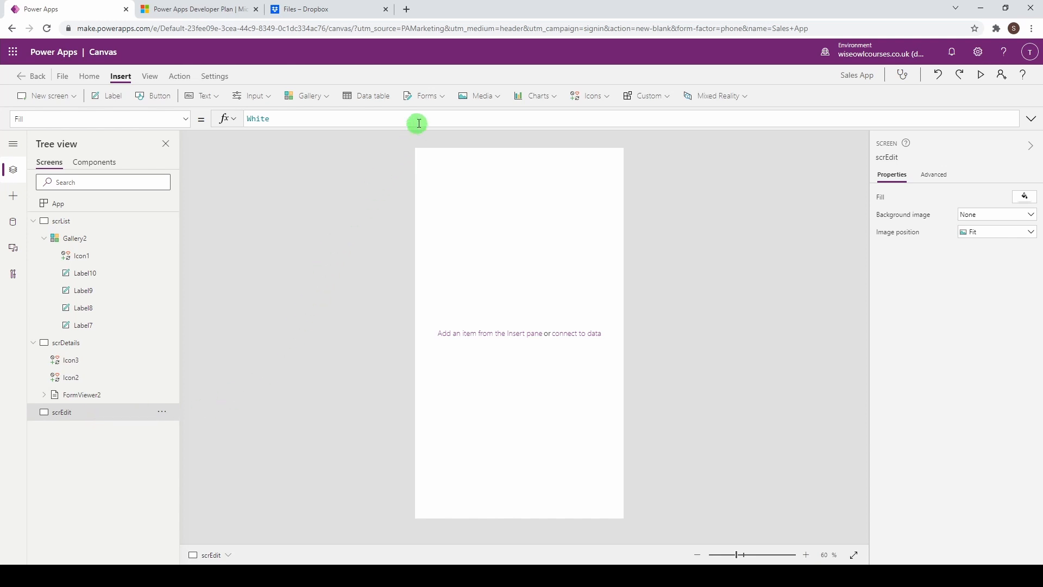
Step: Insert an edit form on scrEdit, stretch it to the bottom, and bind it to Sales_Table_1
{"action": "left_click", "coordinate": [441, 98]}
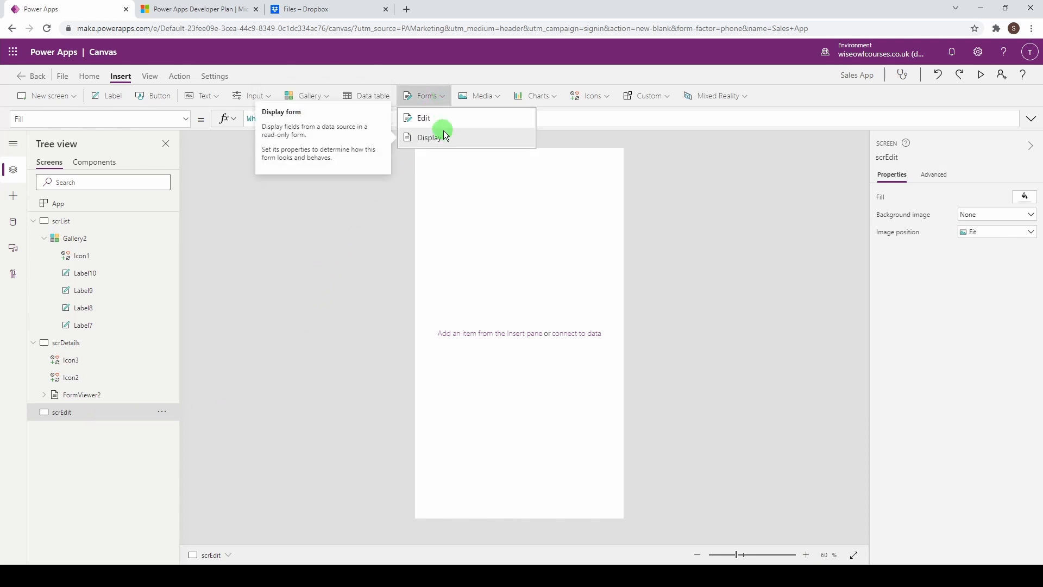
{"action": "left_click", "coordinate": [439, 120]}
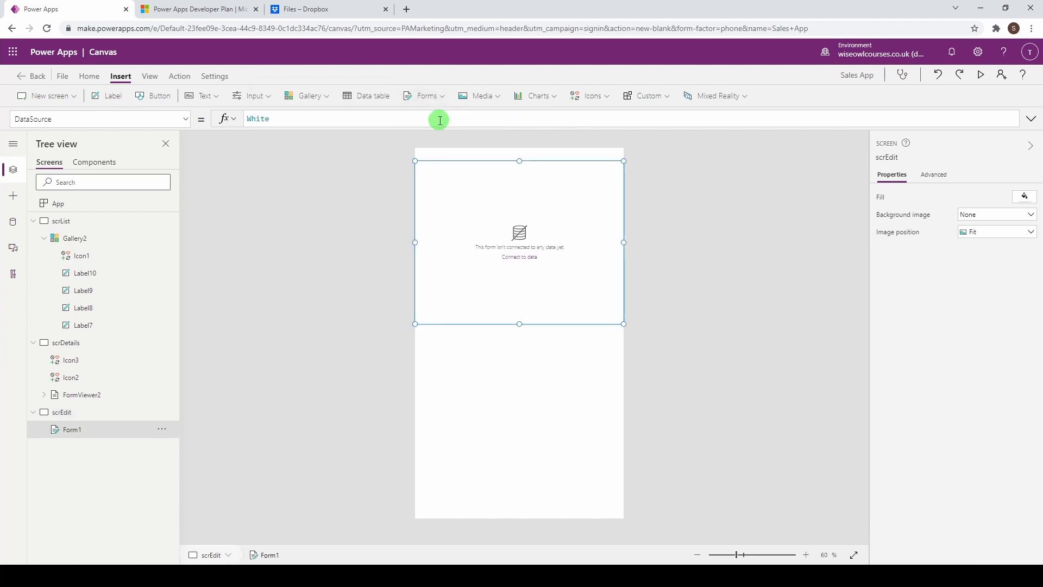
{"action": "left_click", "coordinate": [457, 291]}
{"action": "left_click_drag", "start_coordinate": [519, 325], "coordinate": [520, 511]}
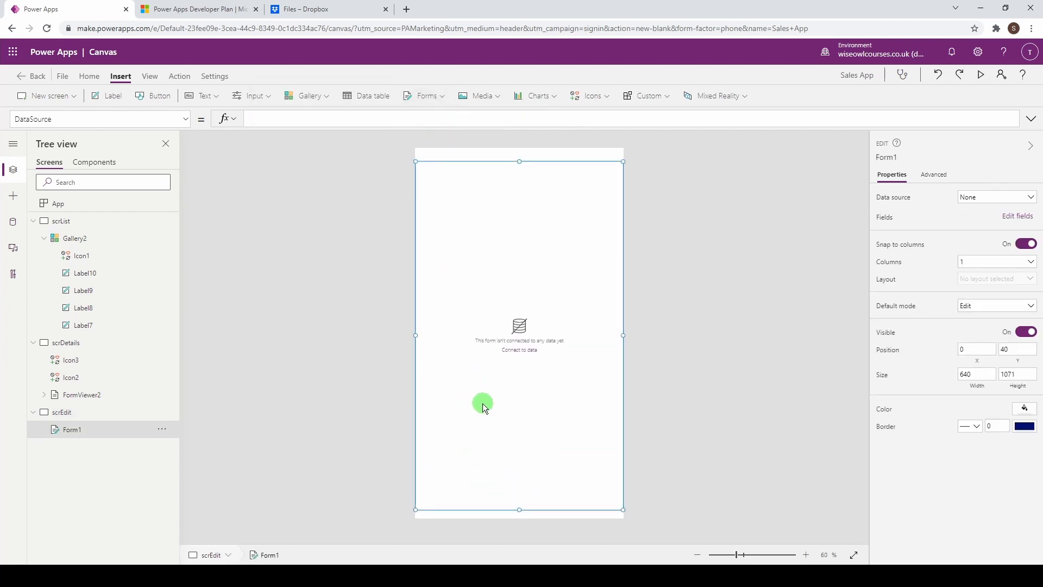
{"action": "left_click", "coordinate": [988, 202]}
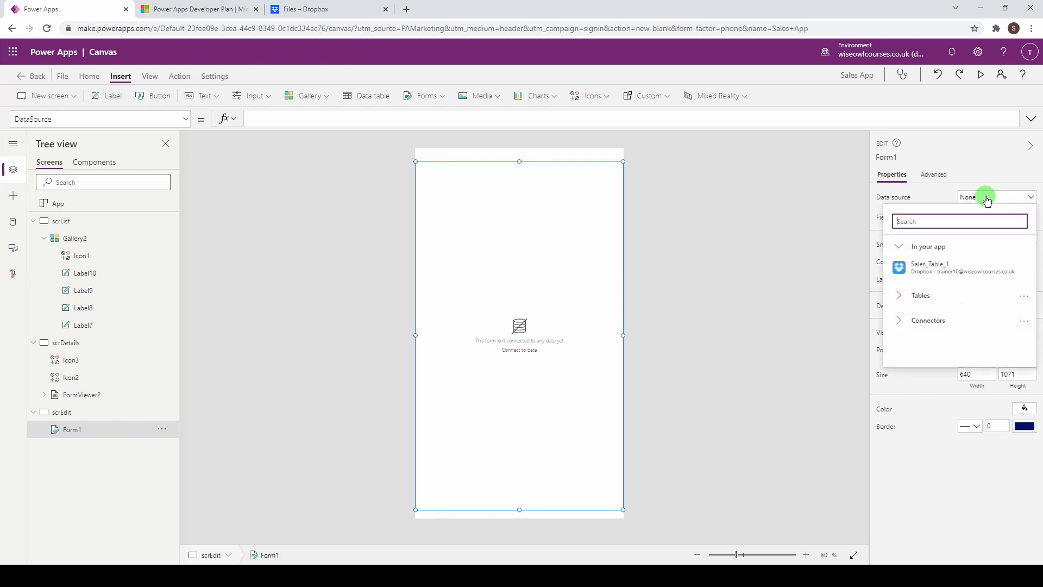
{"action": "left_click", "coordinate": [930, 270]}
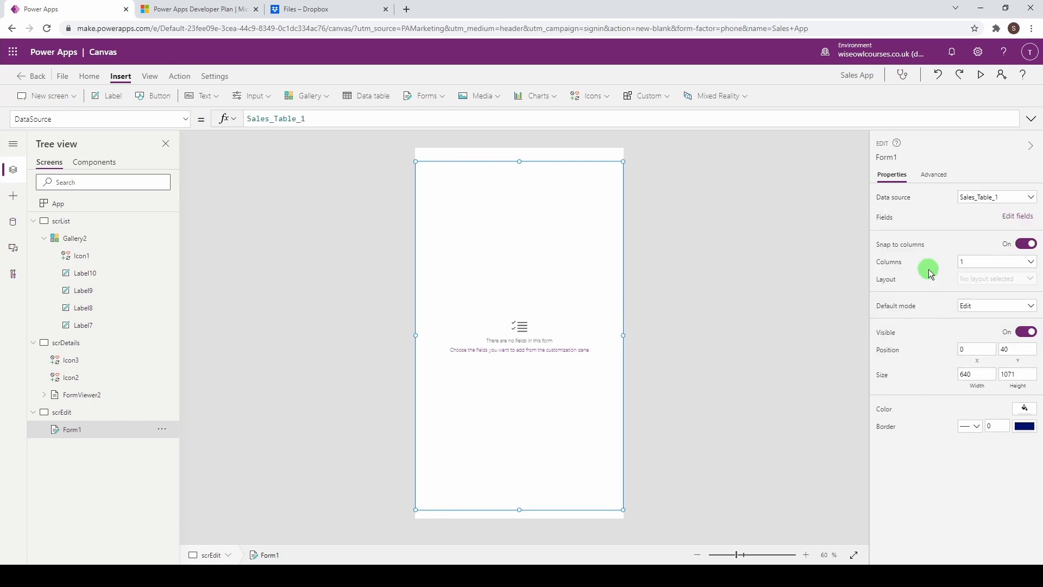
Step: Add all eight fields, Price through Weight (g), to the edit form
{"action": "left_click", "coordinate": [1020, 217]}
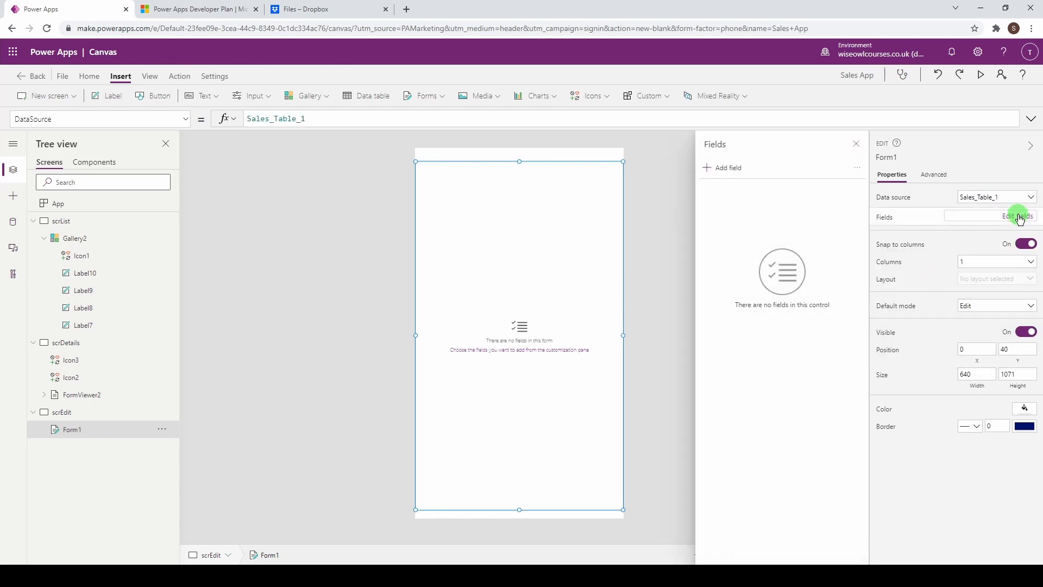
{"action": "left_click", "coordinate": [734, 170]}
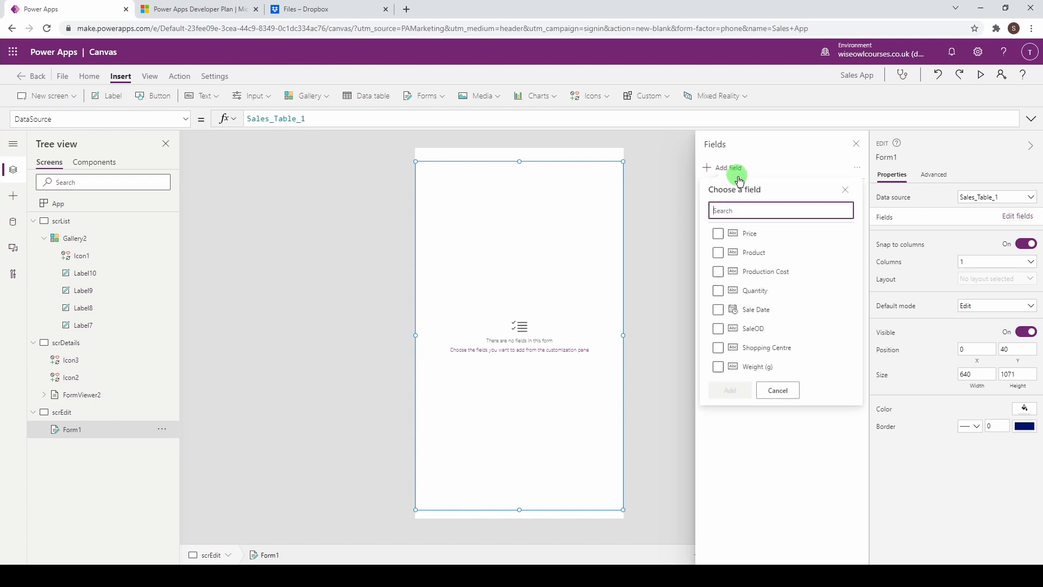
{"action": "left_click", "coordinate": [718, 234]}
{"action": "left_click", "coordinate": [718, 253]}
{"action": "left_click", "coordinate": [718, 271]}
{"action": "left_click", "coordinate": [718, 292]}
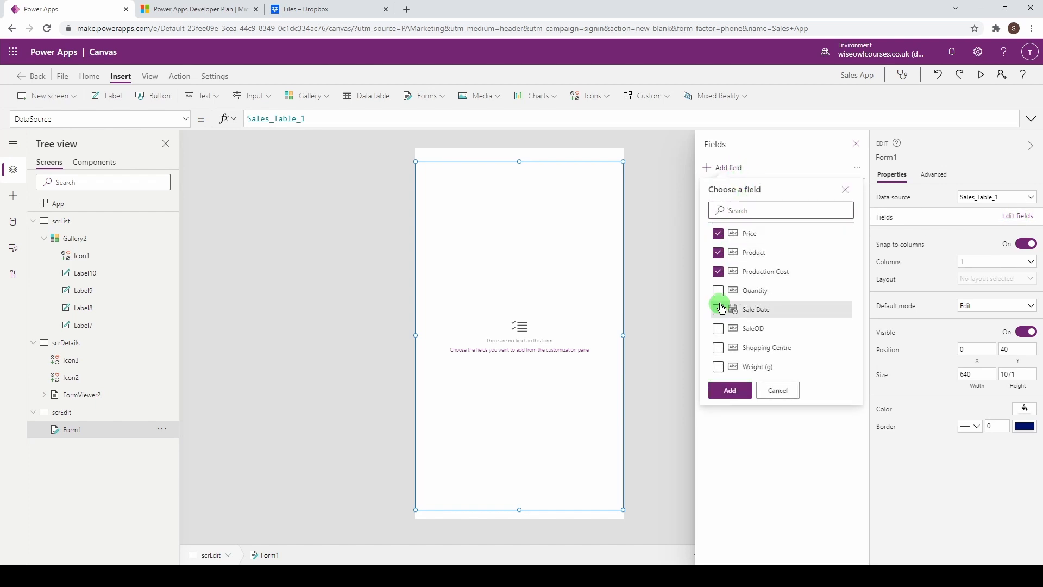
{"action": "left_click", "coordinate": [718, 310]}
{"action": "left_click", "coordinate": [718, 328]}
{"action": "left_click", "coordinate": [718, 348]}
{"action": "left_click", "coordinate": [718, 367]}
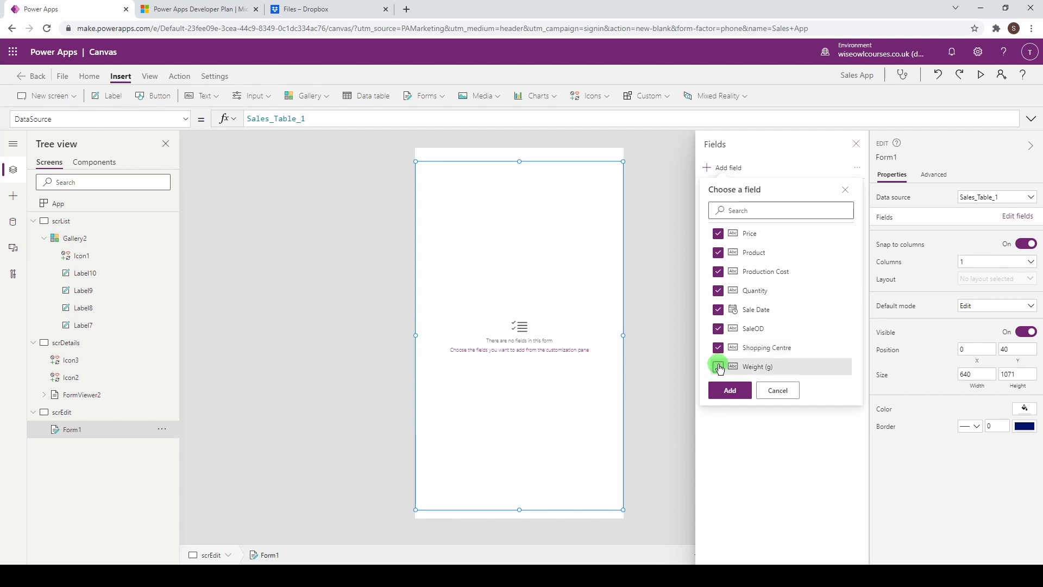
{"action": "left_click", "coordinate": [729, 390]}
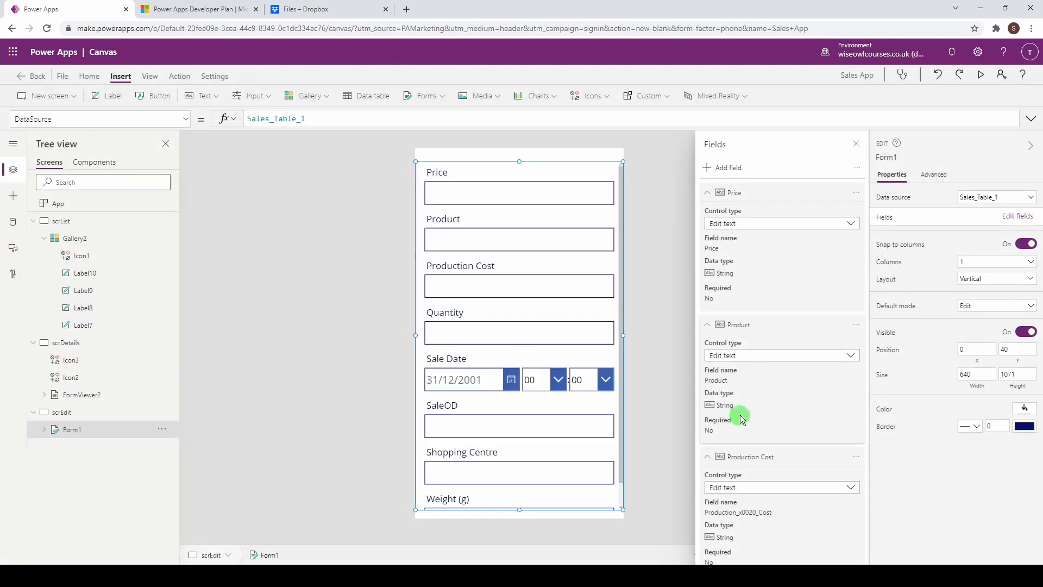
Step: Collapse all eight field cards in the edit form's Fields pane
{"action": "left_click", "coordinate": [708, 193]}
{"action": "left_click", "coordinate": [708, 215]}
{"action": "left_click", "coordinate": [708, 238]}
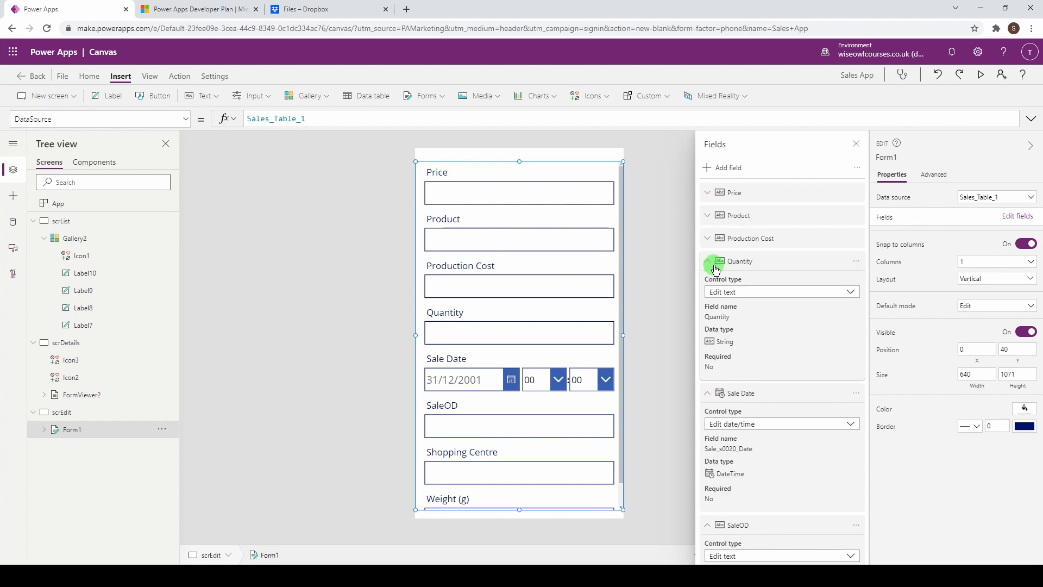
{"action": "left_click", "coordinate": [708, 261]}
{"action": "left_click", "coordinate": [708, 283]}
{"action": "left_click", "coordinate": [709, 307]}
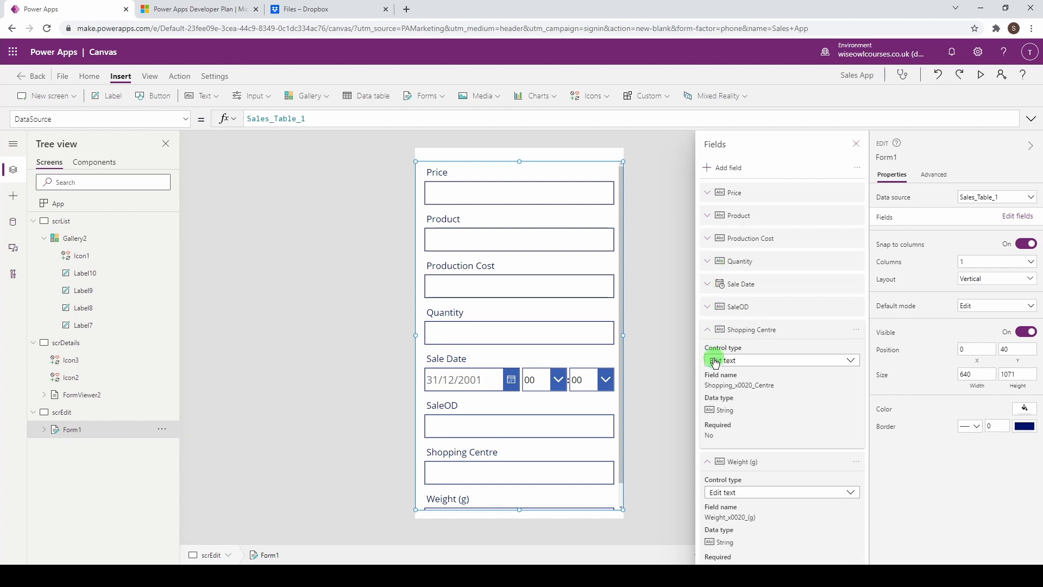
{"action": "left_click", "coordinate": [708, 330]}
{"action": "left_click", "coordinate": [708, 352]}
Step: Move SaleOD, Sale Date, Product, Quantity and Weight (g) into order; lower the form top slightly
{"action": "left_click_drag", "start_coordinate": [755, 308], "coordinate": [757, 190]}
{"action": "left_click_drag", "start_coordinate": [754, 308], "coordinate": [759, 215]}
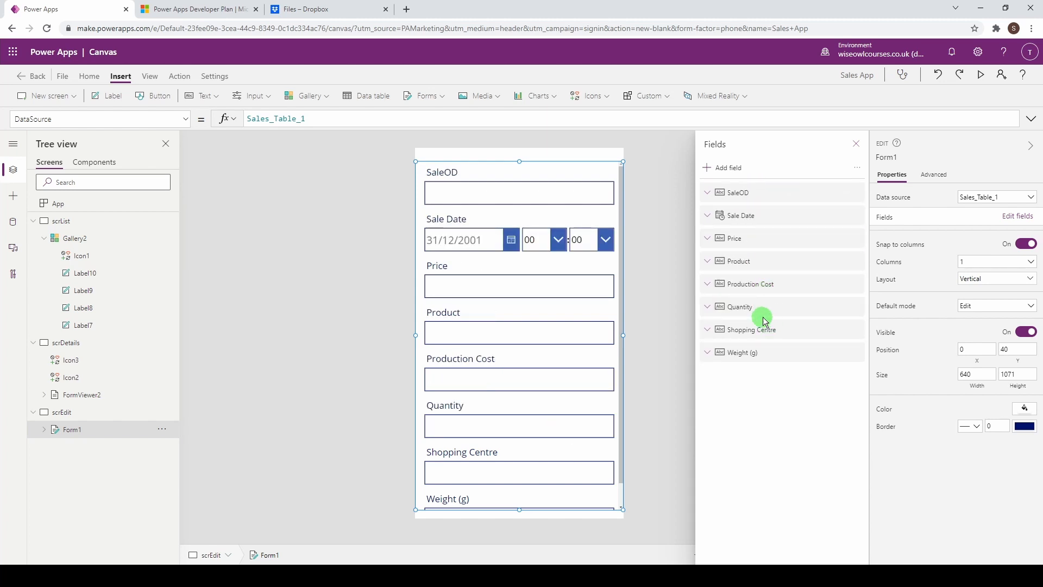
{"action": "left_click_drag", "start_coordinate": [760, 268], "coordinate": [757, 237]}
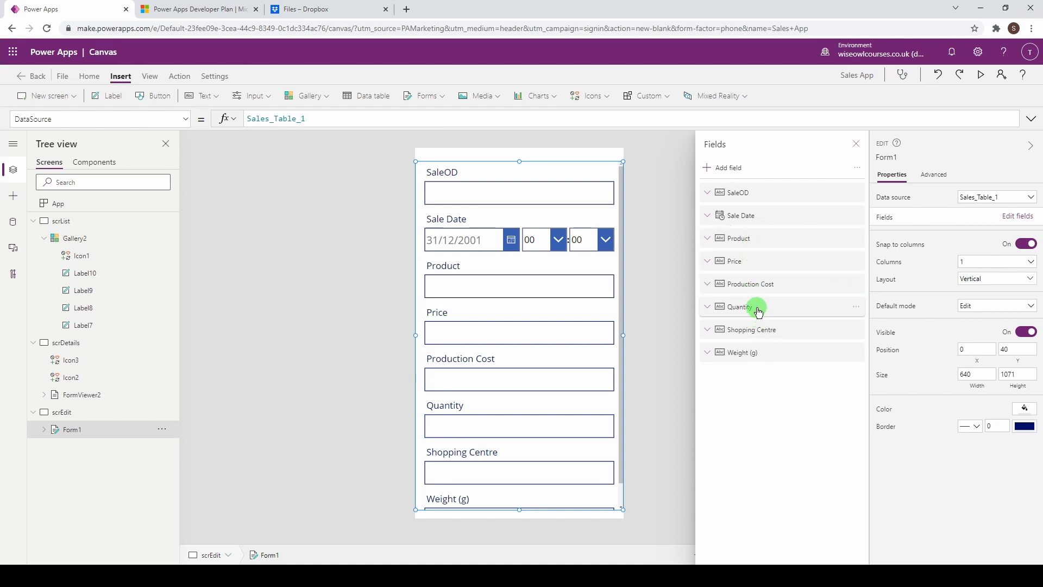
{"action": "left_click_drag", "start_coordinate": [759, 312], "coordinate": [752, 262]}
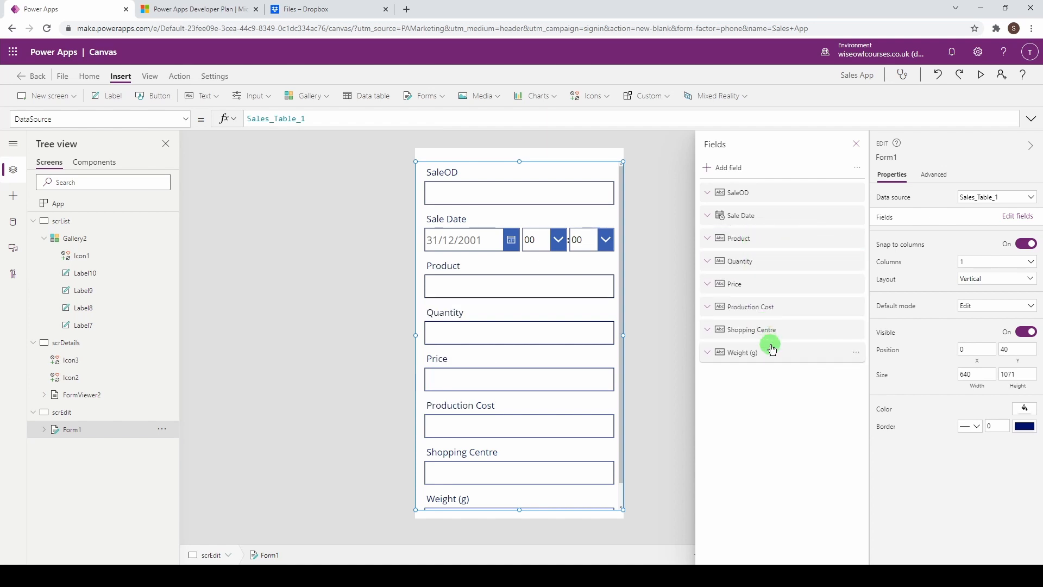
{"action": "left_click_drag", "start_coordinate": [771, 352], "coordinate": [766, 332]}
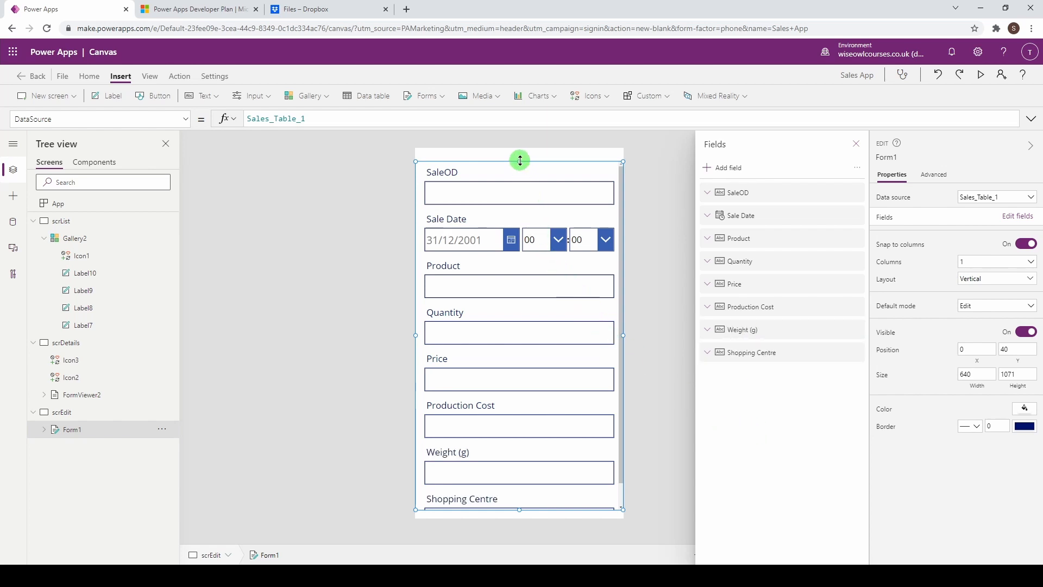
{"action": "left_click_drag", "start_coordinate": [520, 160], "coordinate": [520, 170]}
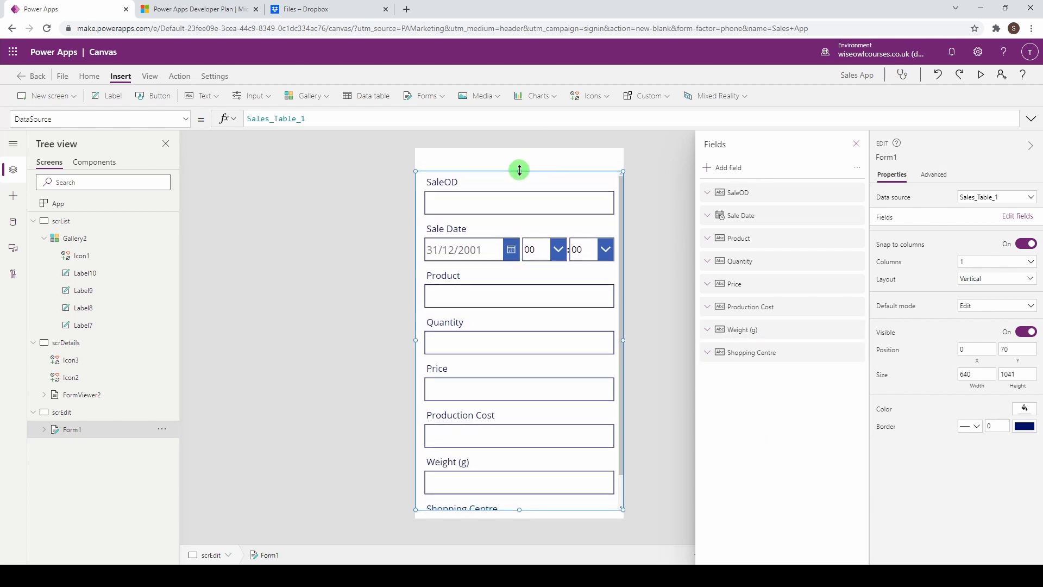
Step: Look over the SaleOD and Quantity cards, then select the whole Form1
{"action": "left_click", "coordinate": [663, 299]}
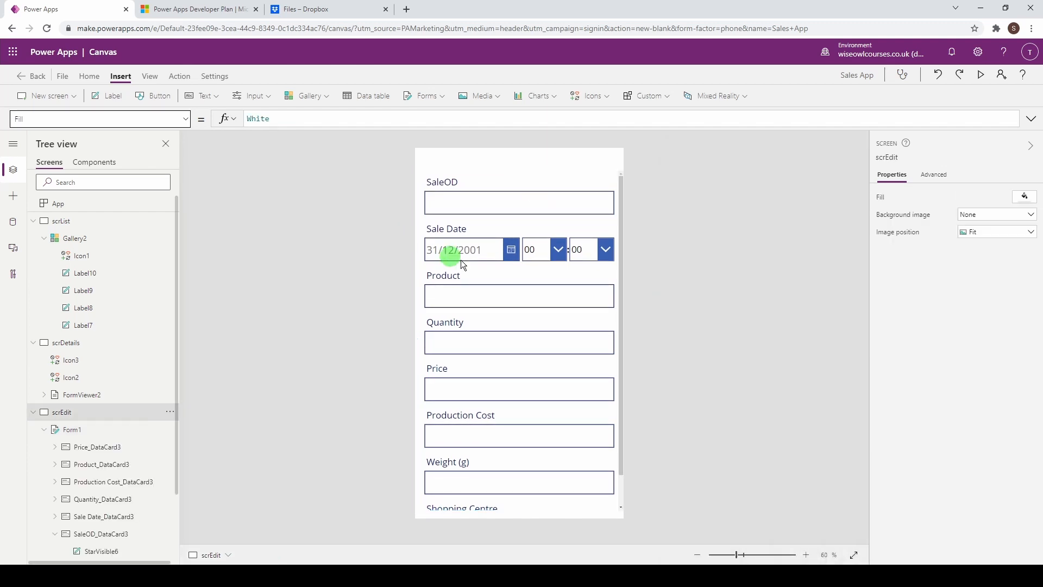
{"action": "left_click", "coordinate": [501, 177]}
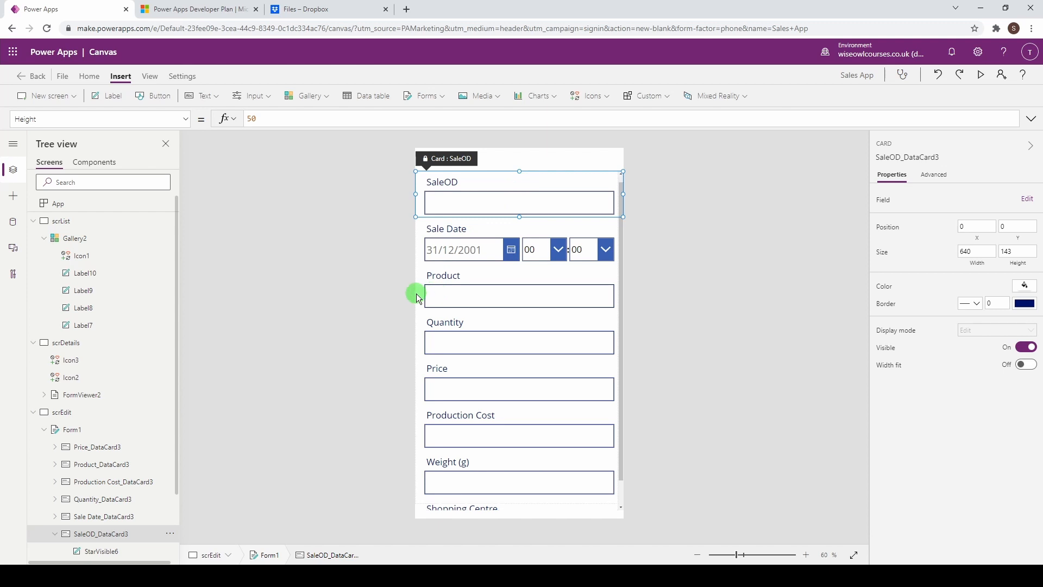
{"action": "scroll", "coordinate": [419, 297], "scroll_direction": "down", "scroll_amount": 1}
{"action": "scroll", "coordinate": [419, 297], "scroll_direction": "up", "scroll_amount": 1}
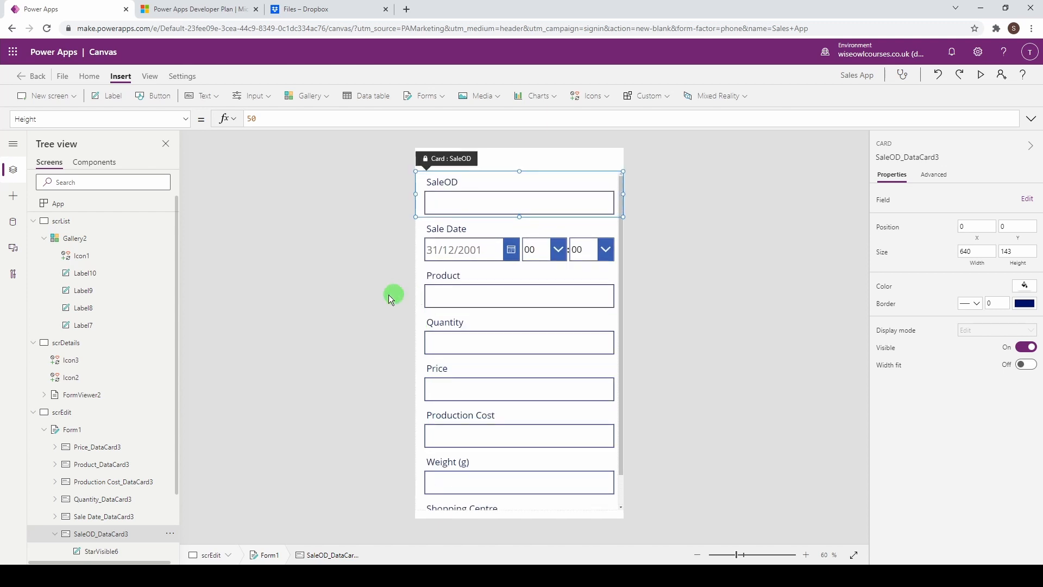
{"action": "left_click", "coordinate": [417, 350]}
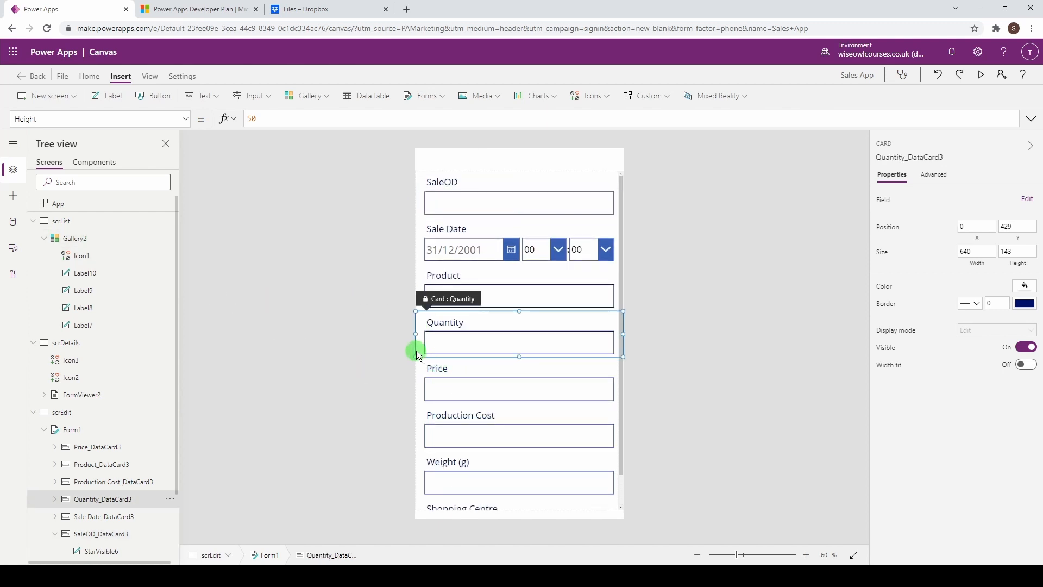
{"action": "left_click", "coordinate": [520, 172]}
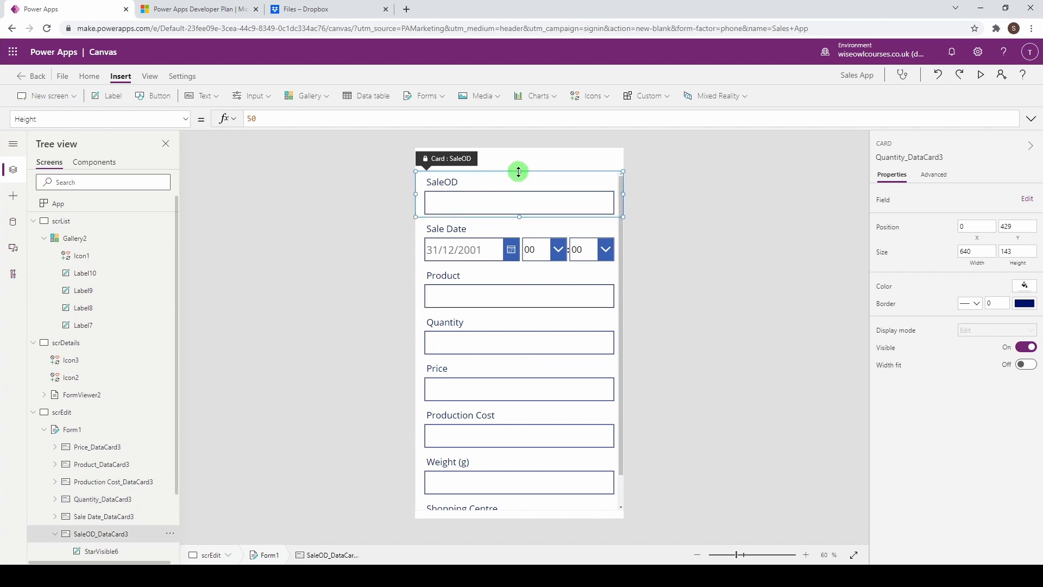
{"action": "left_click", "coordinate": [621, 269]}
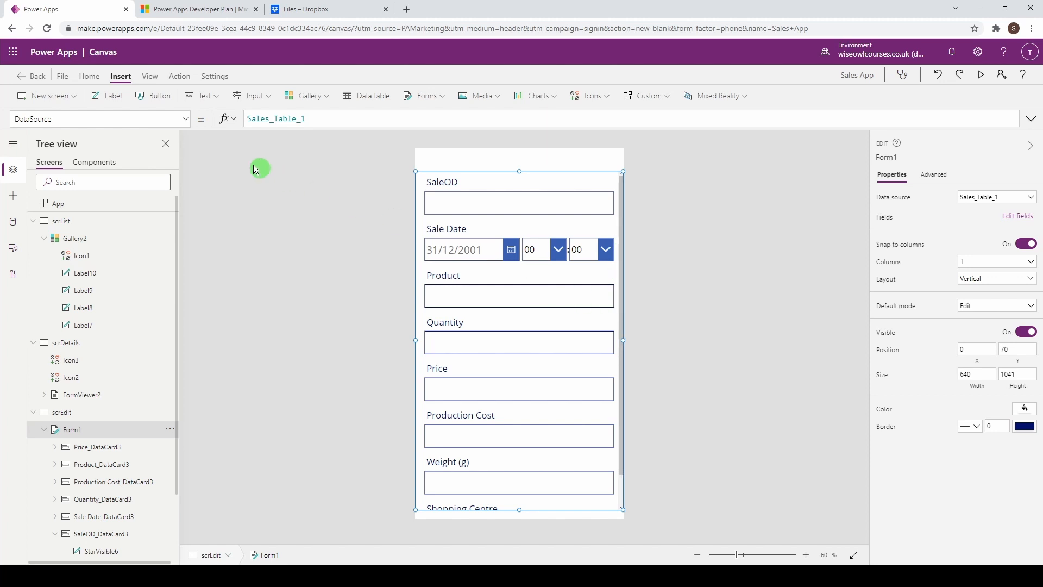
Step: Set Form1's Item to Gallery2.Selected and stretch the form up to the screen top
{"action": "left_click", "coordinate": [187, 119]}
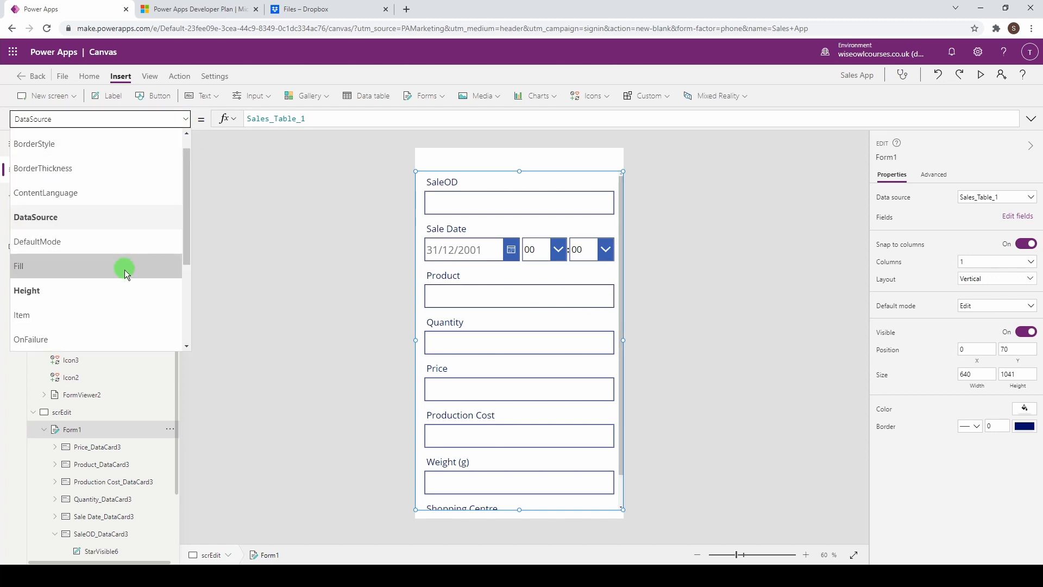
{"action": "type", "text": "Item"}
{"action": "left_click", "coordinate": [307, 120]}
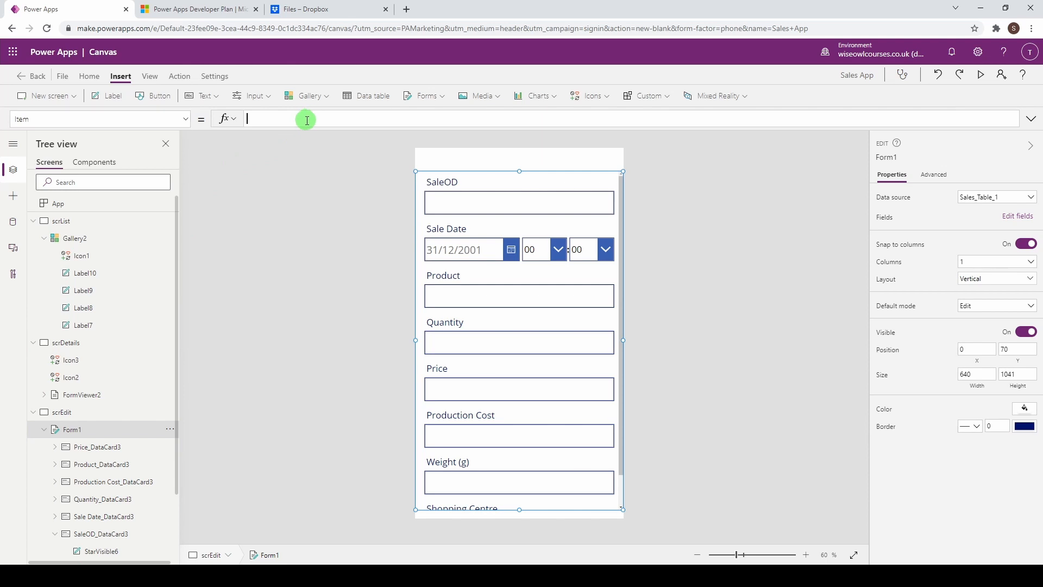
{"action": "type", "text": "gallery"}
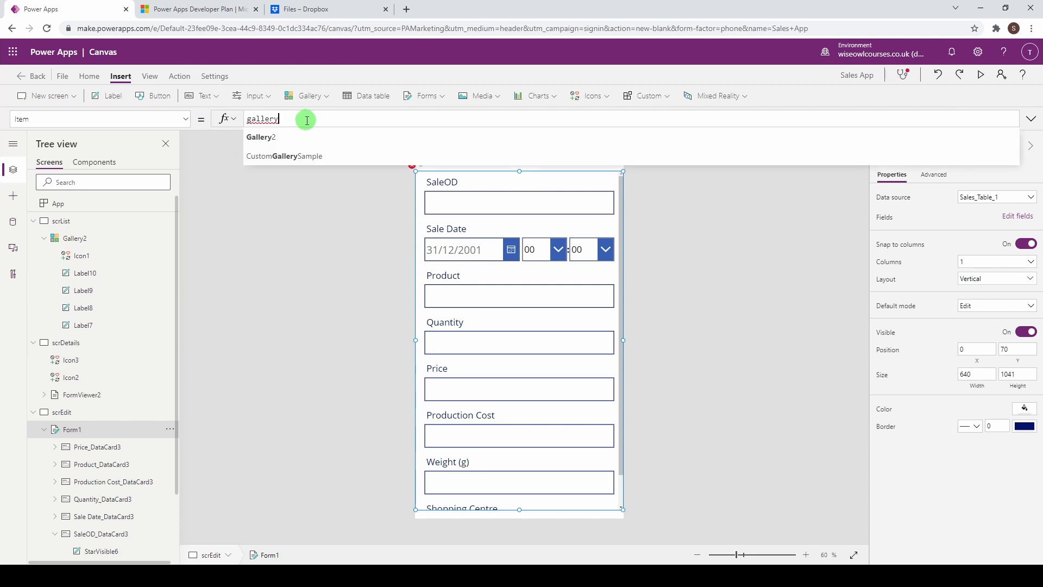
{"action": "key", "text": "Tab"}
{"action": "type", "text": ".se"}
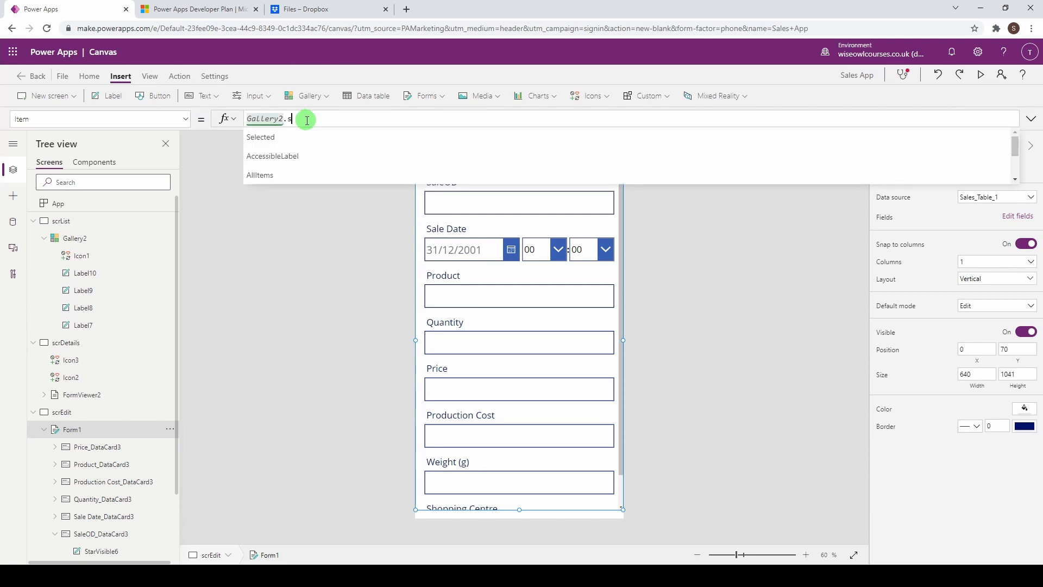
{"action": "left_click", "coordinate": [302, 137]}
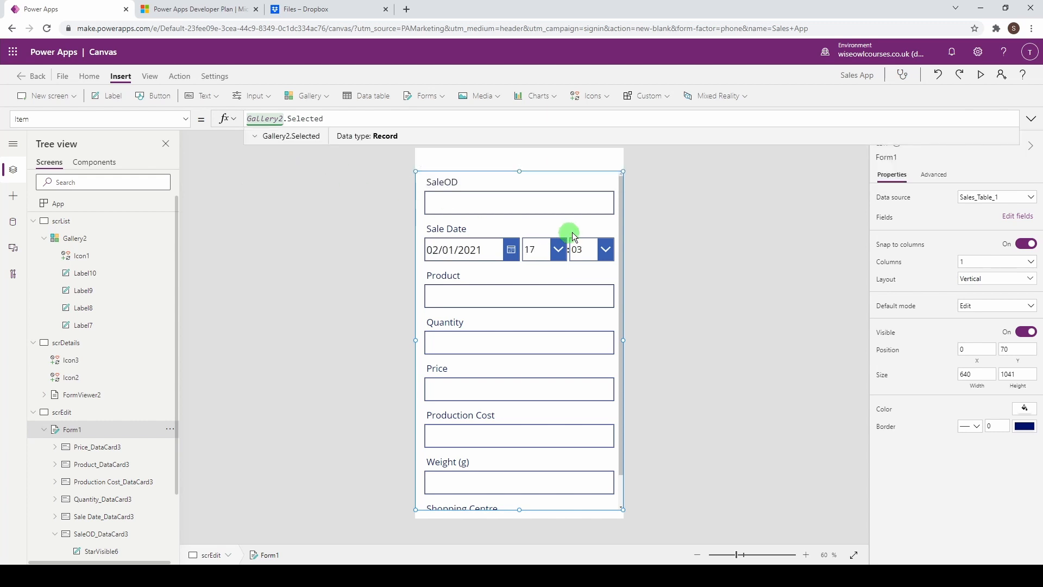
{"action": "left_click_drag", "start_coordinate": [522, 176], "coordinate": [521, 148]}
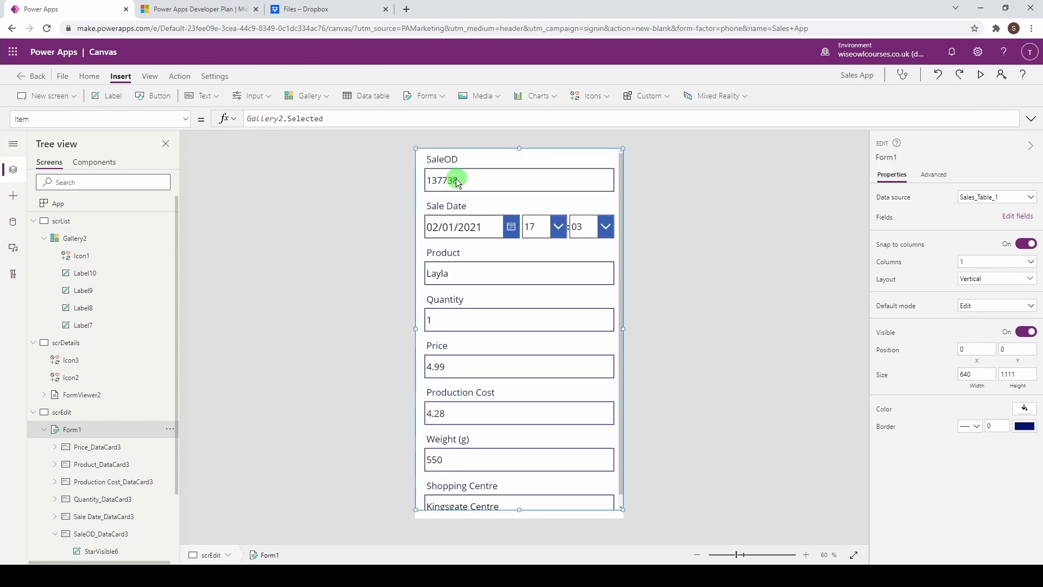
Step: Check the SaleOD card's DisplayMode formula, then unlock the card under Advanced properties
{"action": "left_click", "coordinate": [422, 182]}
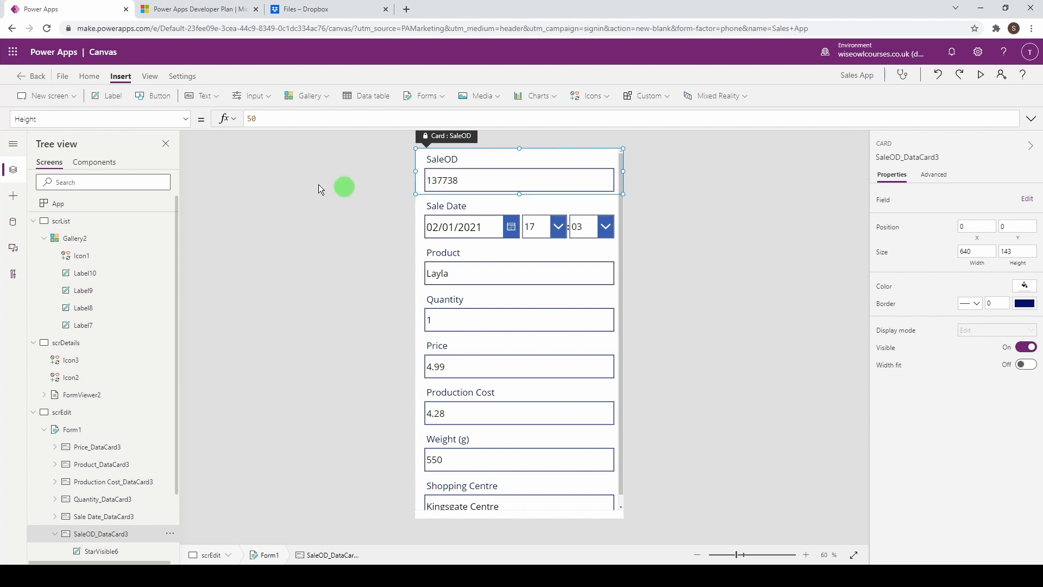
{"action": "left_click", "coordinate": [186, 119]}
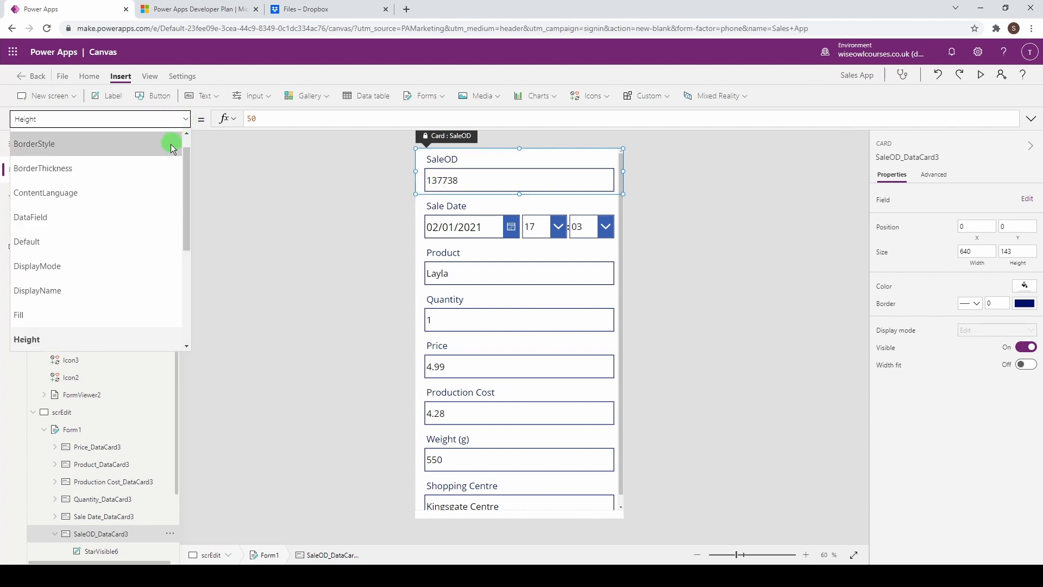
{"action": "left_click", "coordinate": [118, 265]}
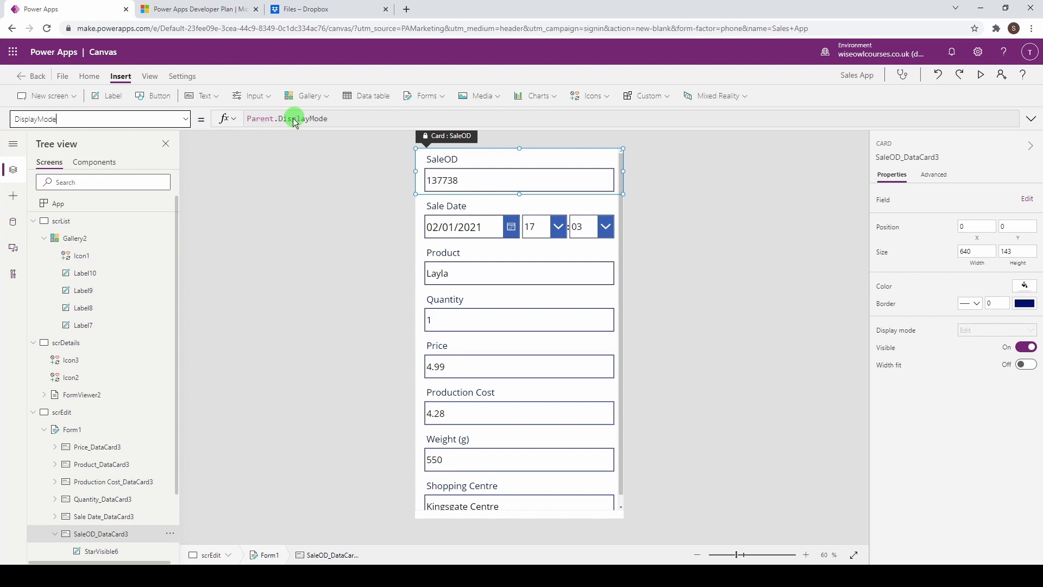
{"action": "mouse_move", "coordinate": [287, 121]}
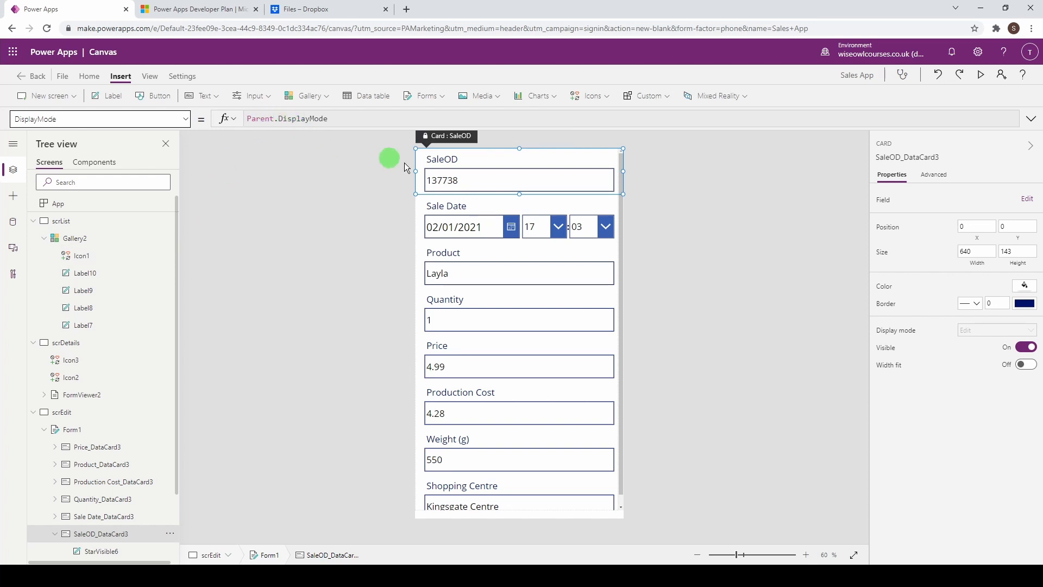
{"action": "left_click", "coordinate": [933, 177]}
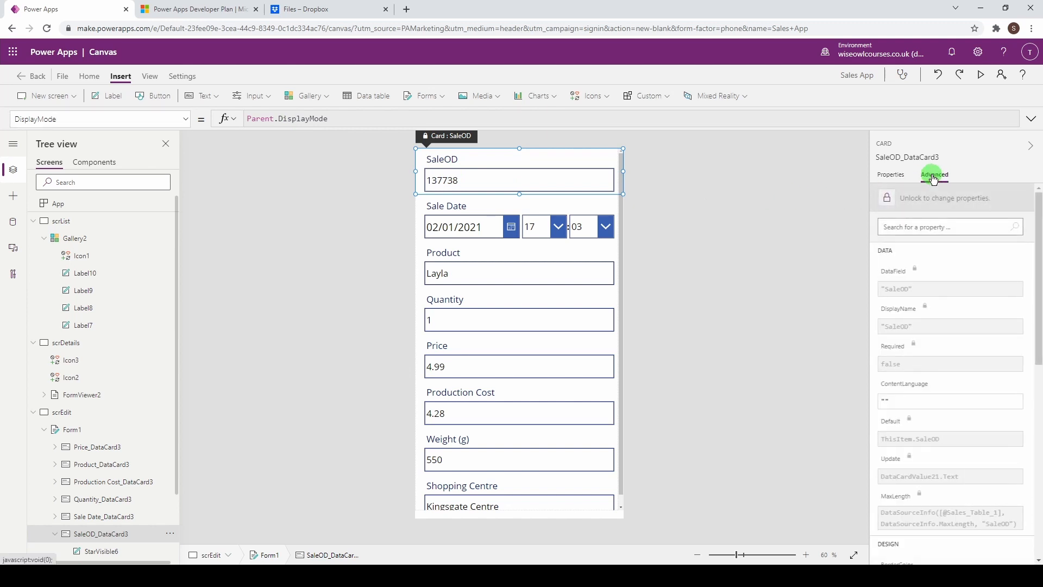
{"action": "left_click", "coordinate": [888, 198]}
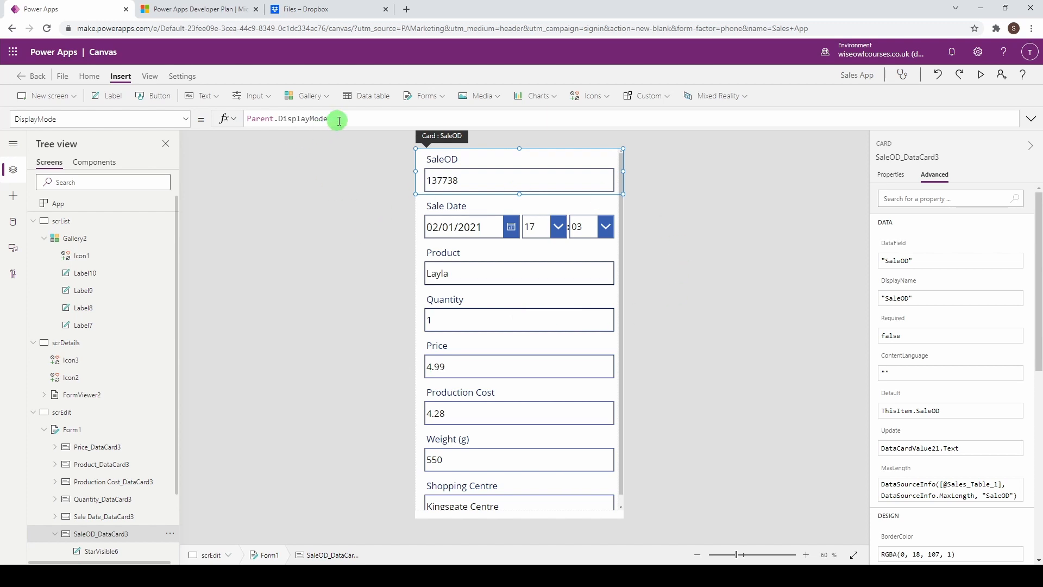
Step: Replace SaleOD's DisplayMode with an If testing Form1.Mode = FormMode.Edit
{"action": "left_click_drag", "start_coordinate": [330, 120], "coordinate": [233, 118]}
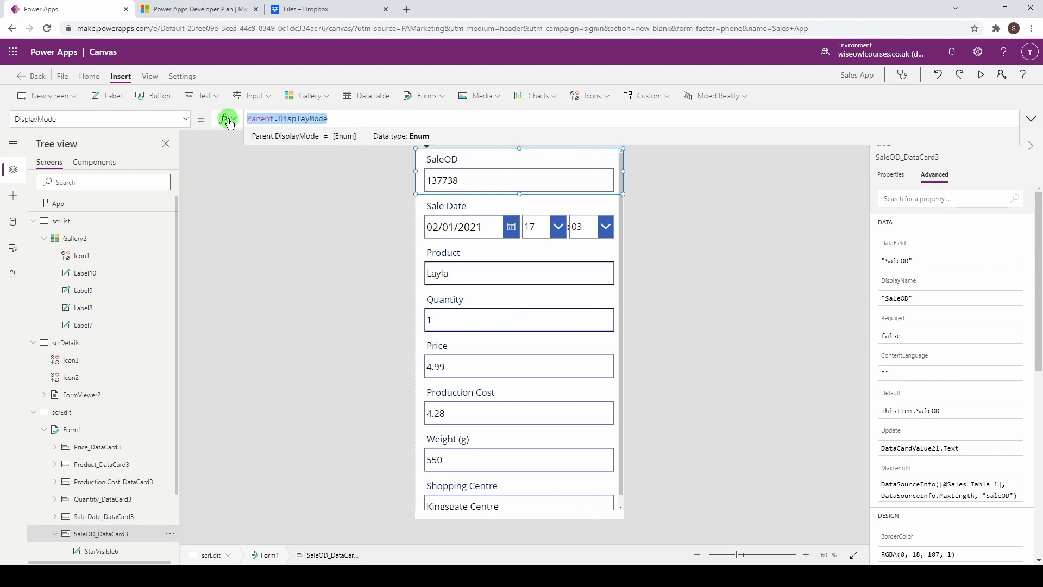
{"action": "type", "text": "IF("}
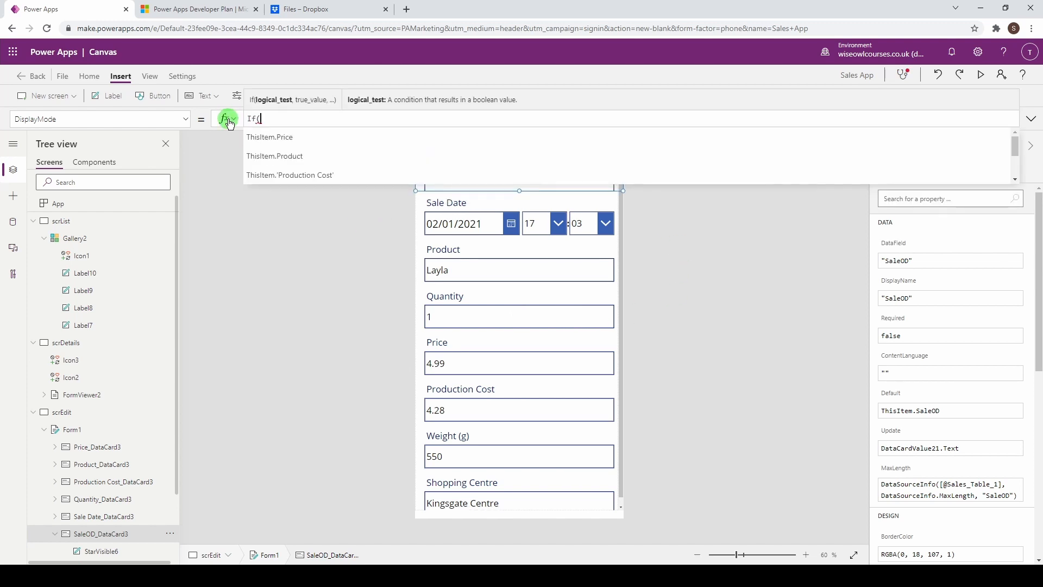
{"action": "scroll", "coordinate": [131, 382], "scroll_direction": "down", "scroll_amount": 2}
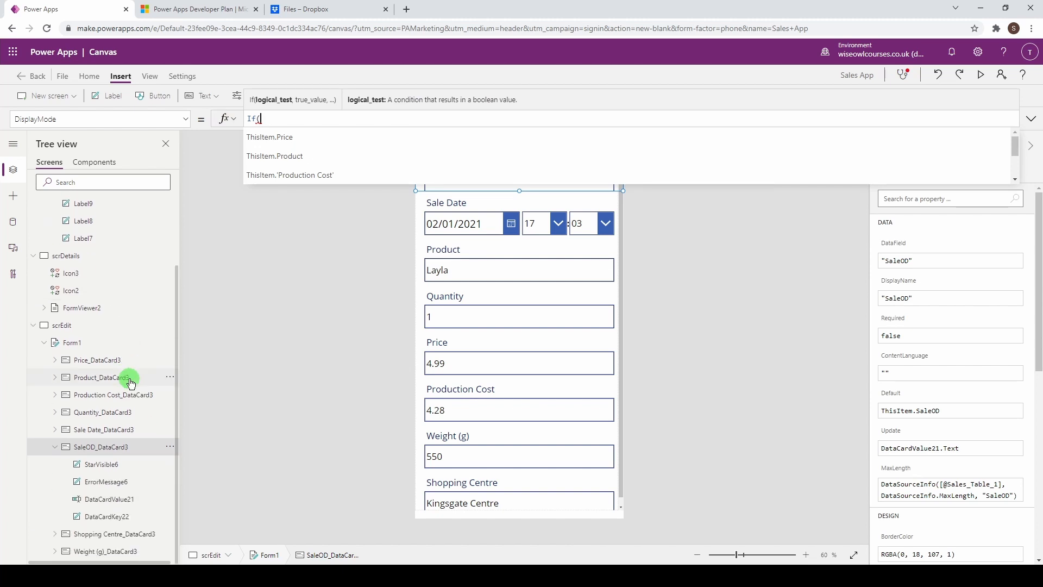
{"action": "type", "text": "F"}
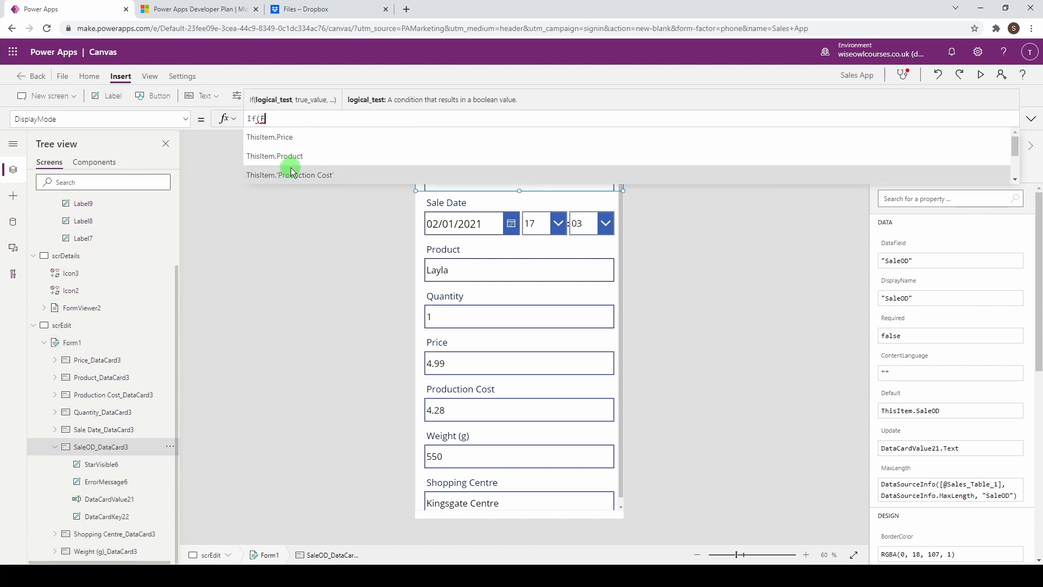
{"action": "type", "text": "orm"}
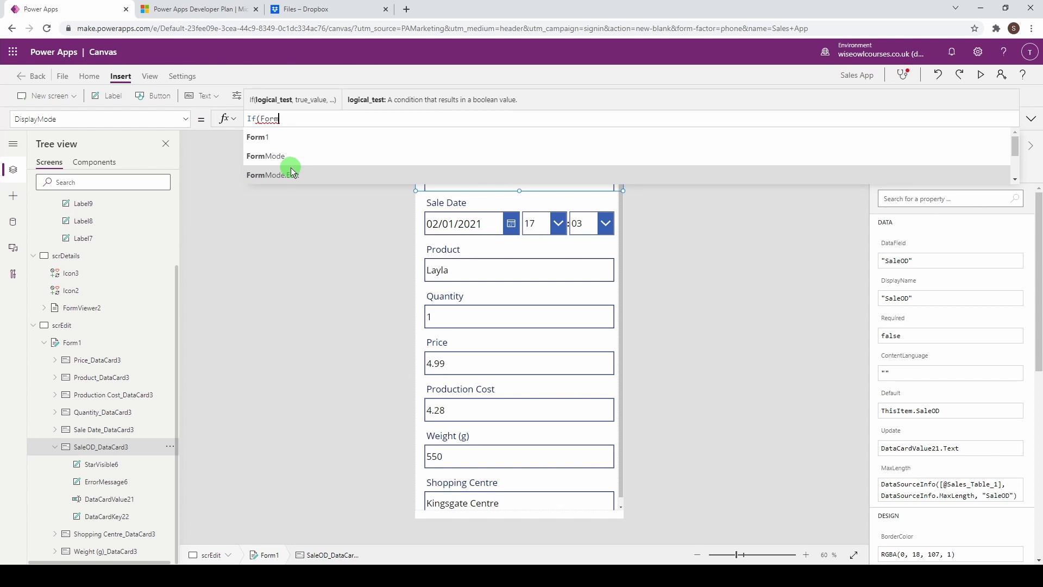
{"action": "left_click", "coordinate": [308, 139]}
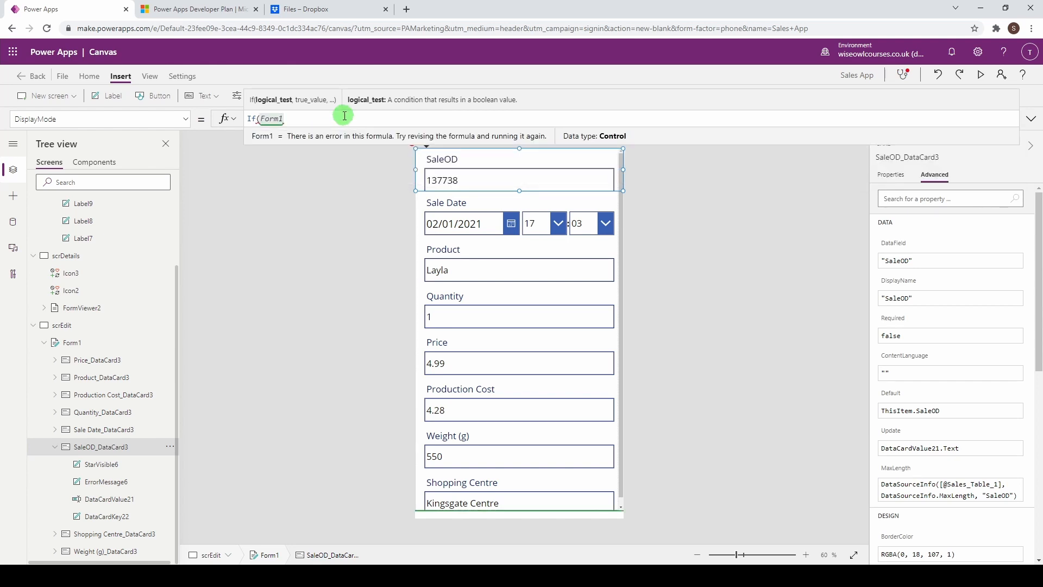
{"action": "type", "text": "."}
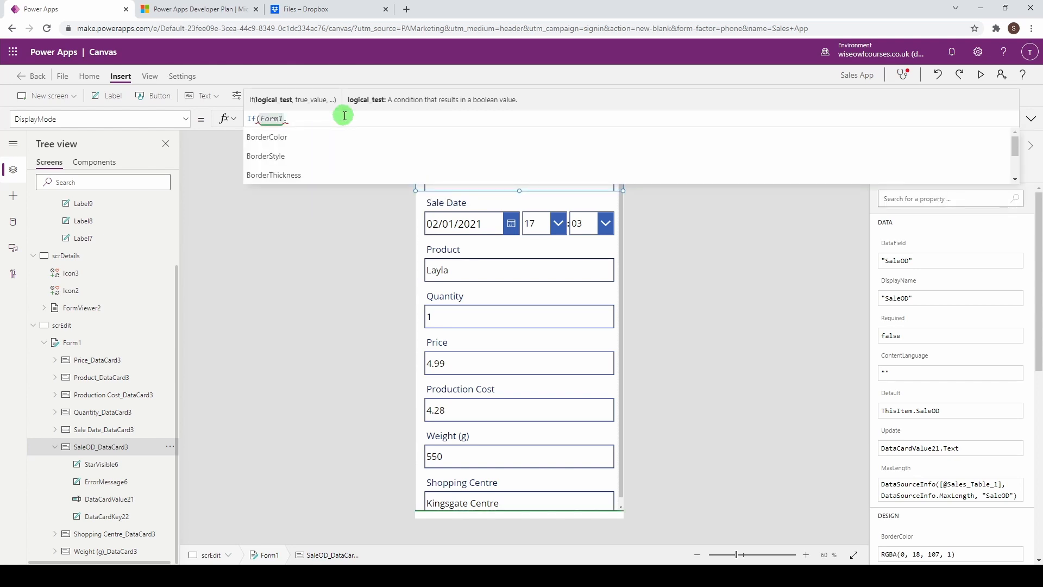
{"action": "type", "text": "mofr"}
{"action": "key", "text": "BackSpace"}
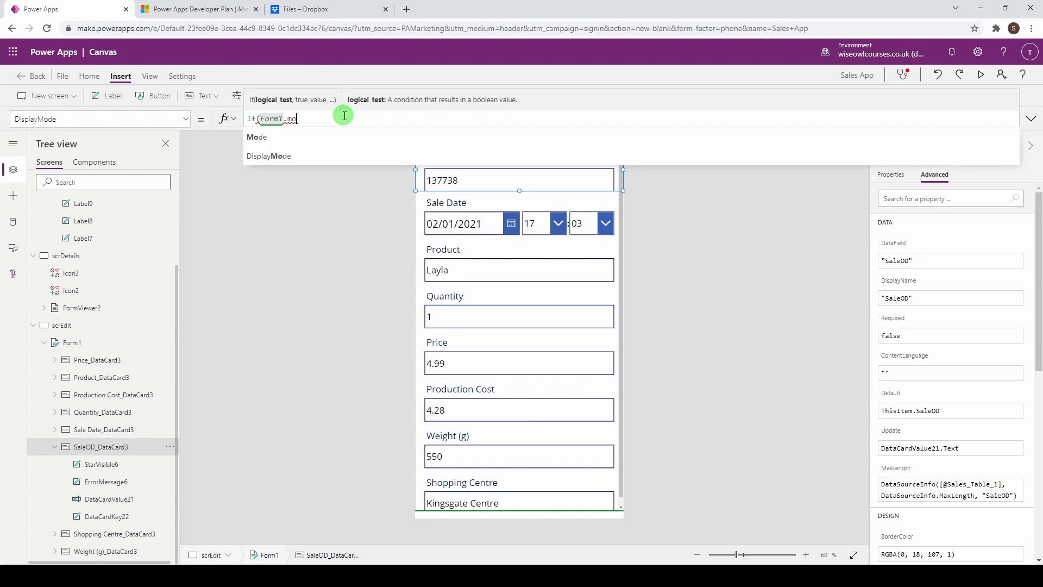
{"action": "left_click", "coordinate": [327, 137]}
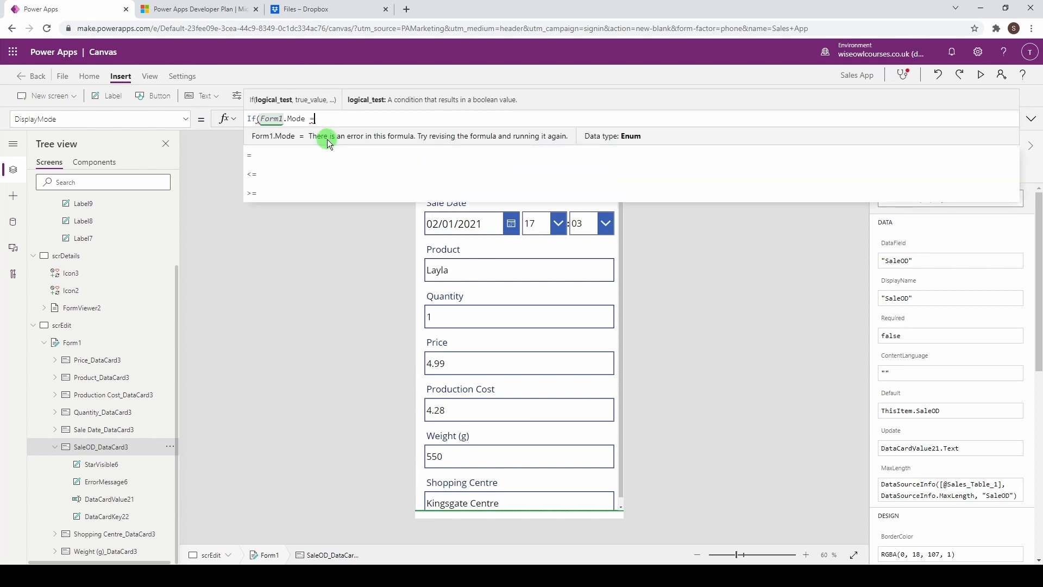
{"action": "type", "text": "= Form"}
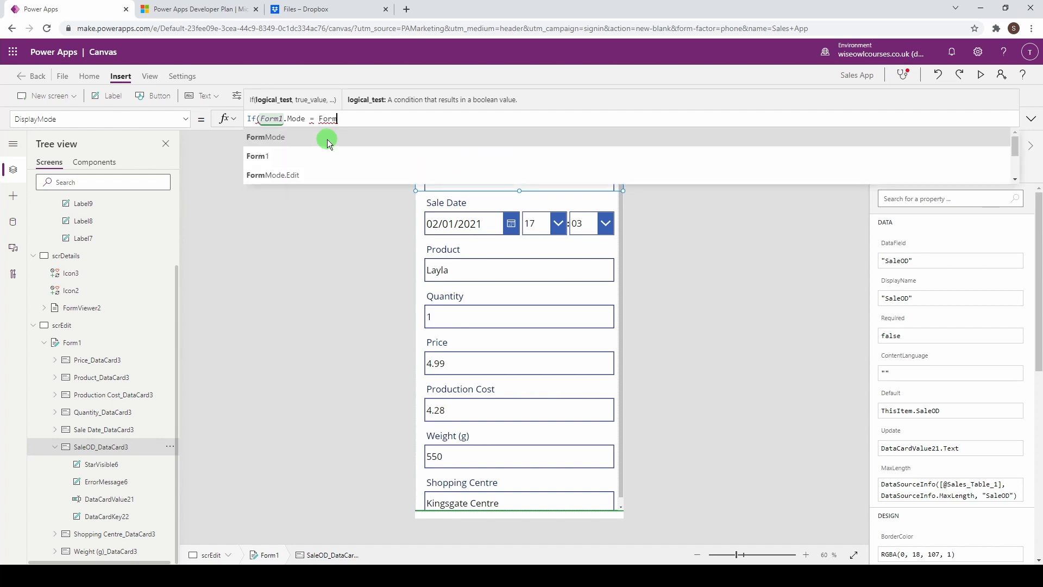
{"action": "left_click", "coordinate": [327, 138]}
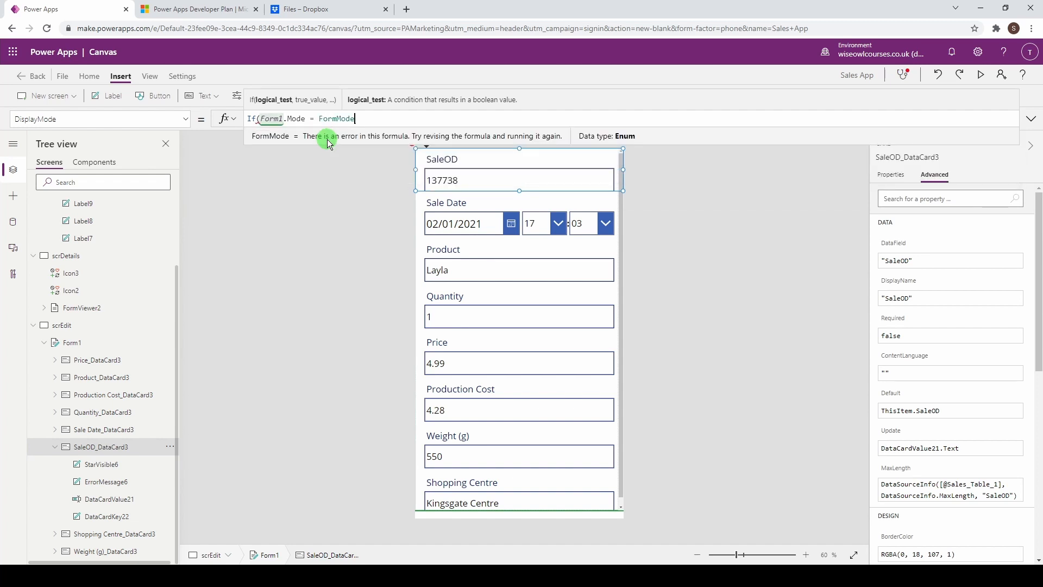
{"action": "type", "text": "."}
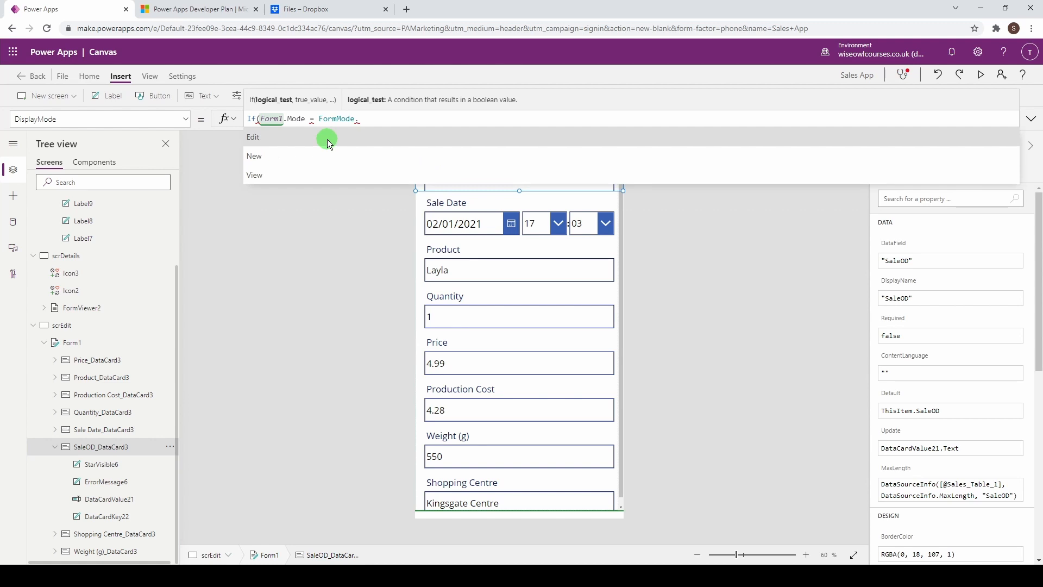
{"action": "left_click", "coordinate": [327, 139]}
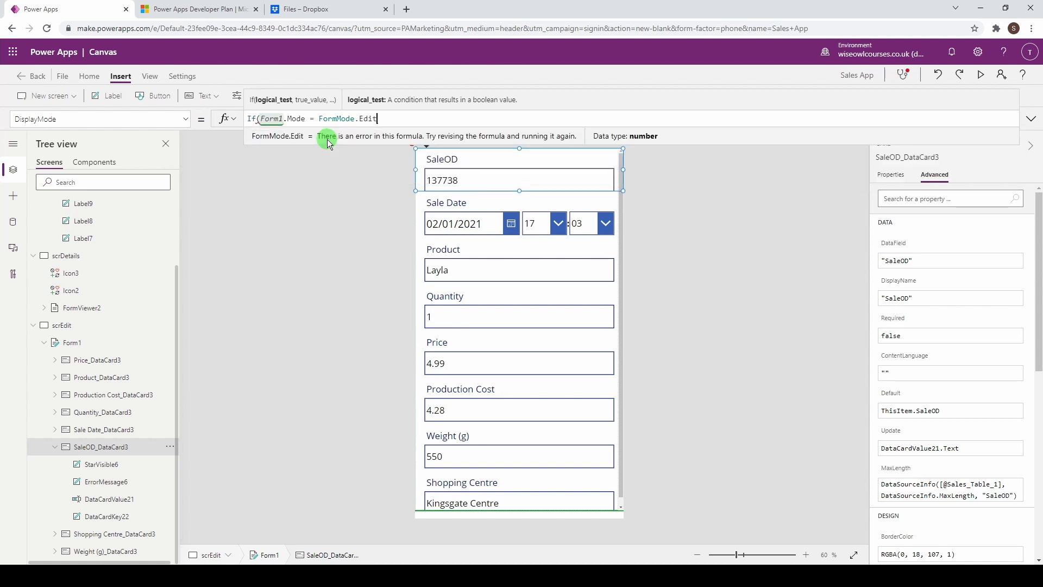
Step: Complete the If with DisplayMode.Disabled when true and DisplayMode.Edit otherwise
{"action": "type", "text": ","}
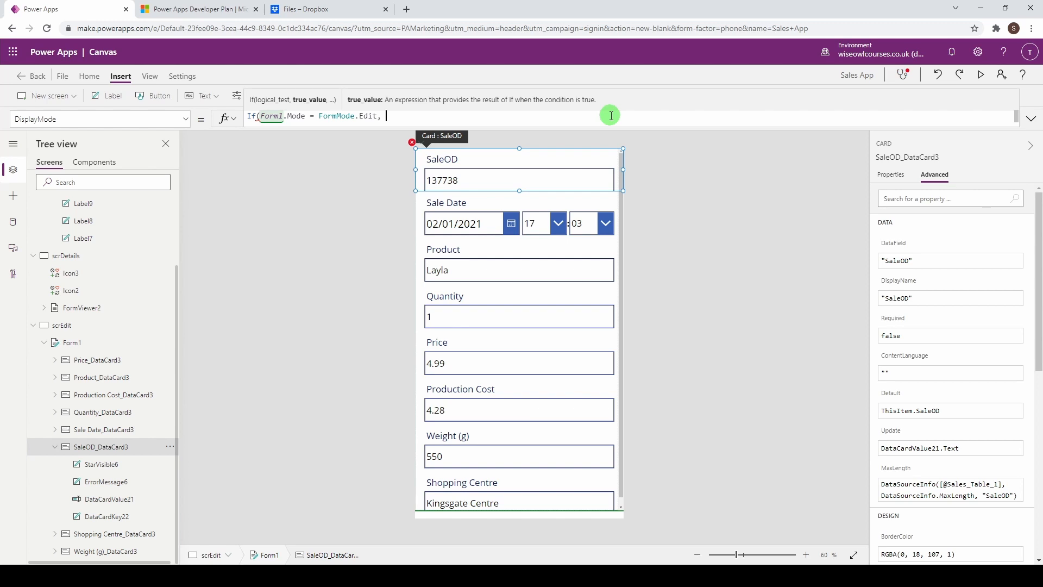
{"action": "type", "text": " Displa"}
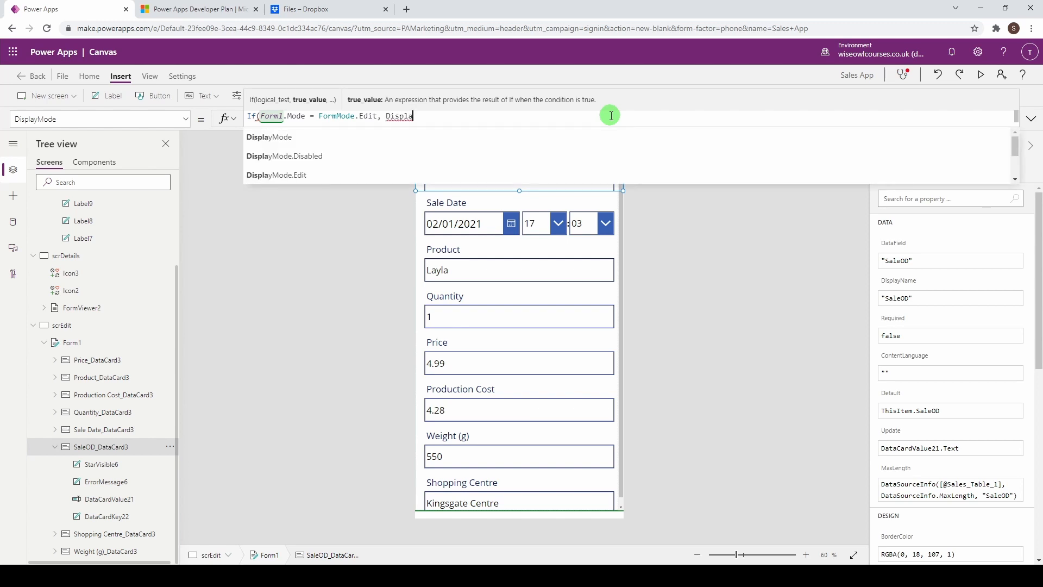
{"action": "key", "text": "Down"}
{"action": "key", "text": "Down"}
{"action": "key", "text": "Tab"}
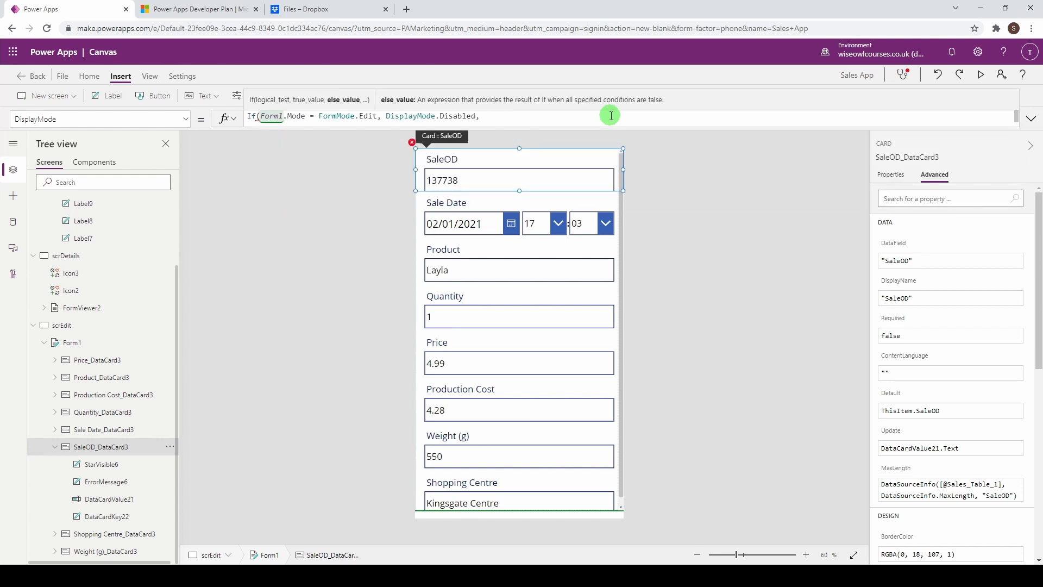
{"action": "type", "text": ", Displ"}
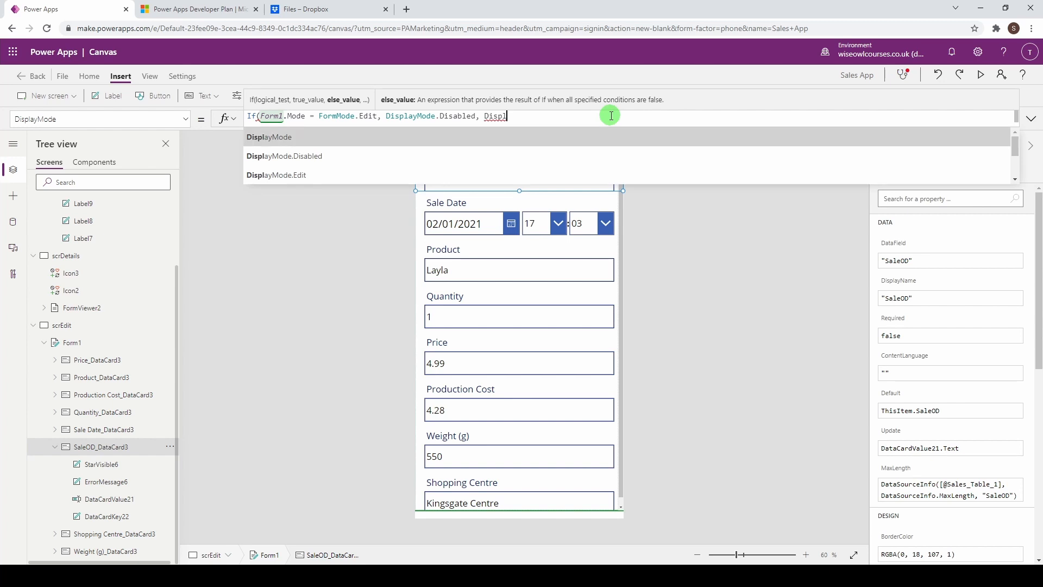
{"action": "key", "text": "Down"}
{"action": "key", "text": "Down"}
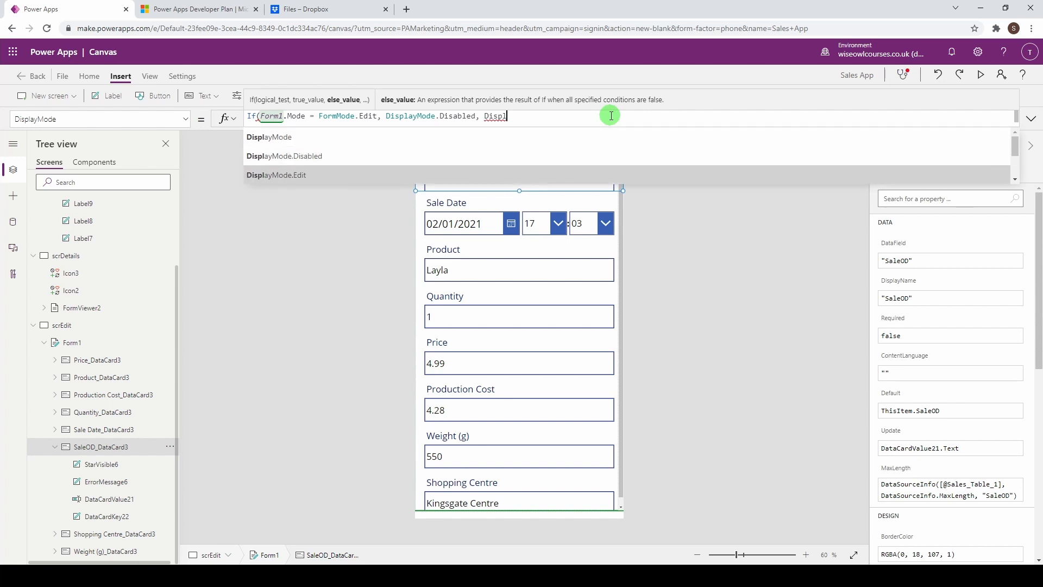
{"action": "key", "text": "Down"}
{"action": "key", "text": "Up"}
{"action": "key", "text": "Tab"}
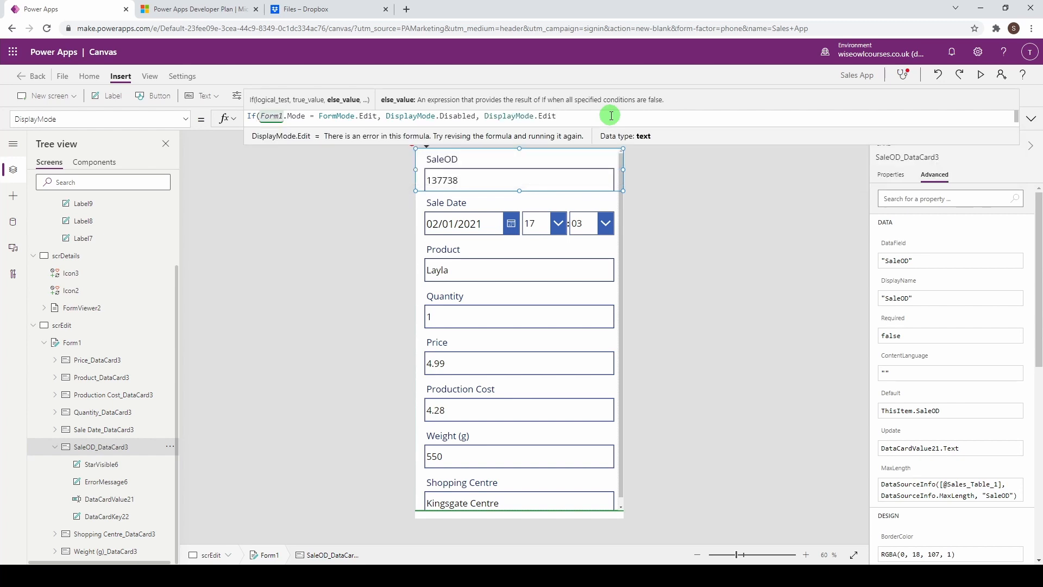
{"action": "type", "text": ")"}
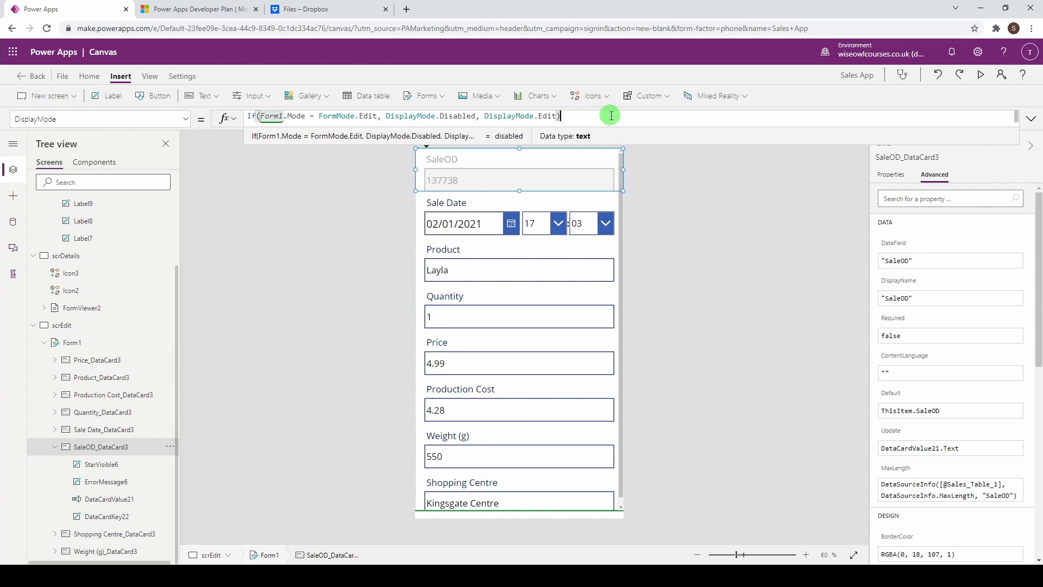
{"action": "left_click", "coordinate": [519, 190]}
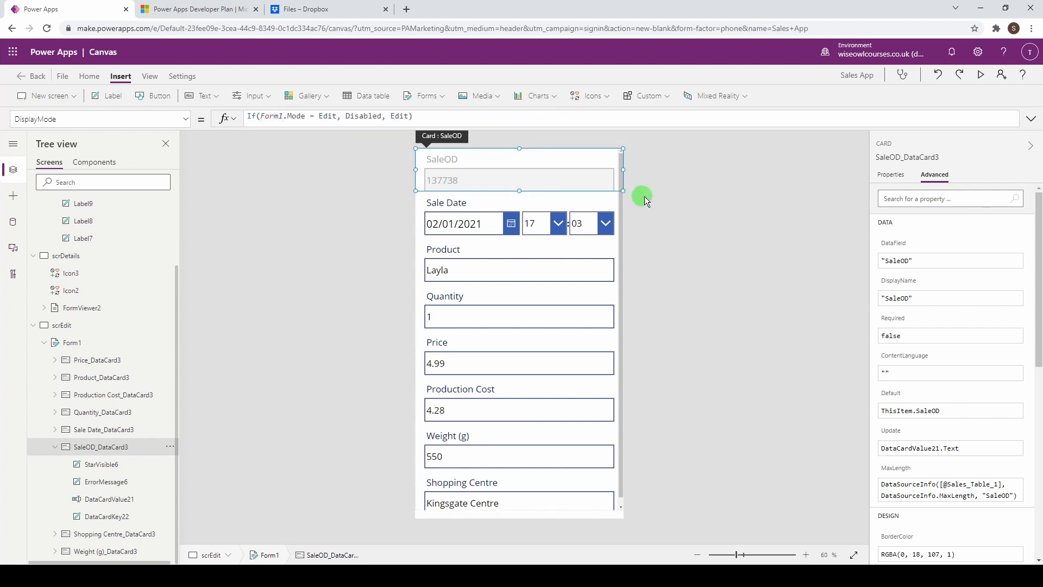
{"action": "left_click", "coordinate": [679, 195]}
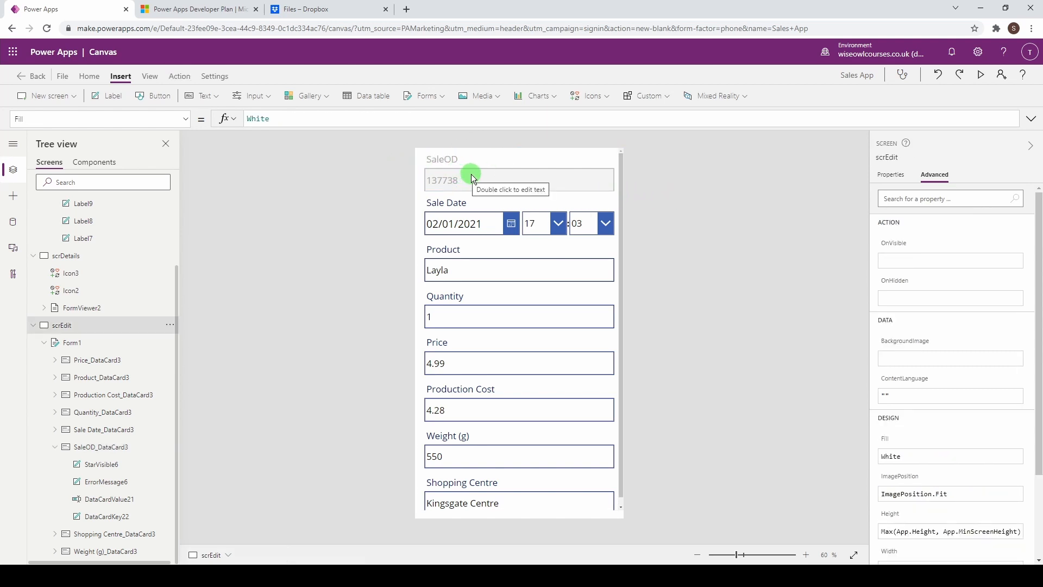
{"action": "scroll", "coordinate": [492, 318], "scroll_direction": "down", "scroll_amount": 1}
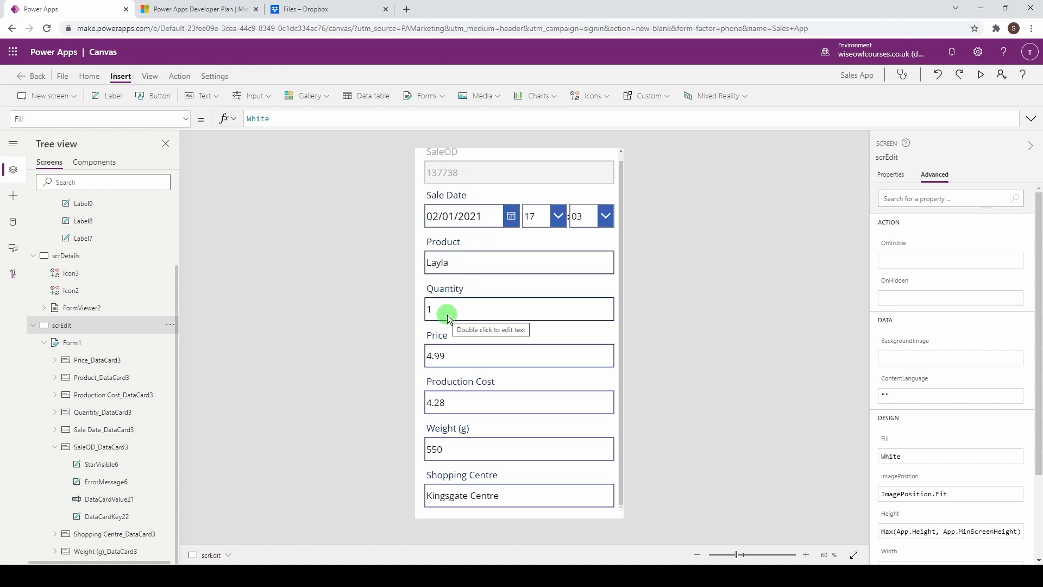
{"action": "left_click", "coordinate": [637, 228]}
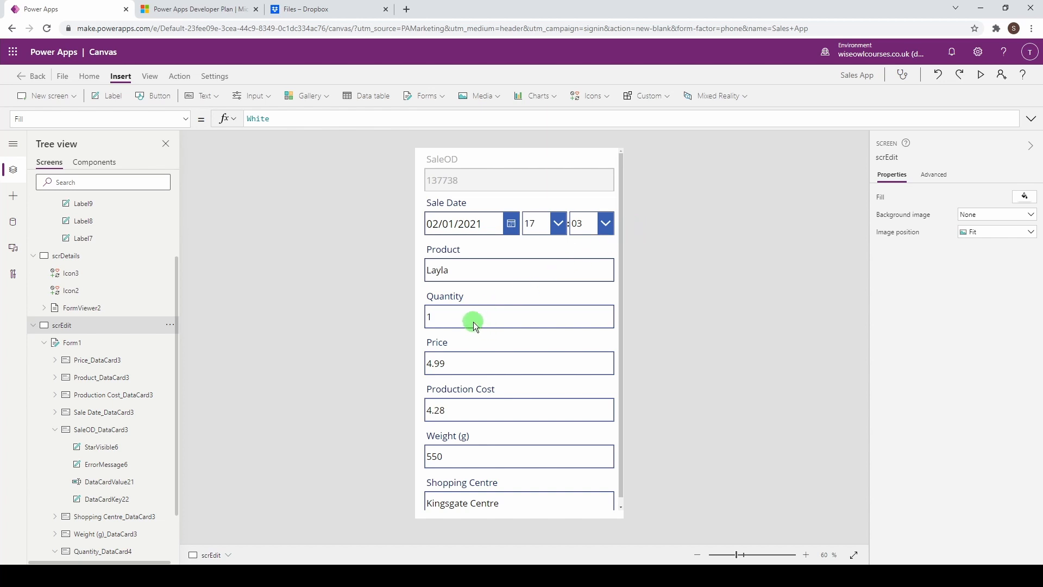
{"action": "double_click", "coordinate": [446, 322]}
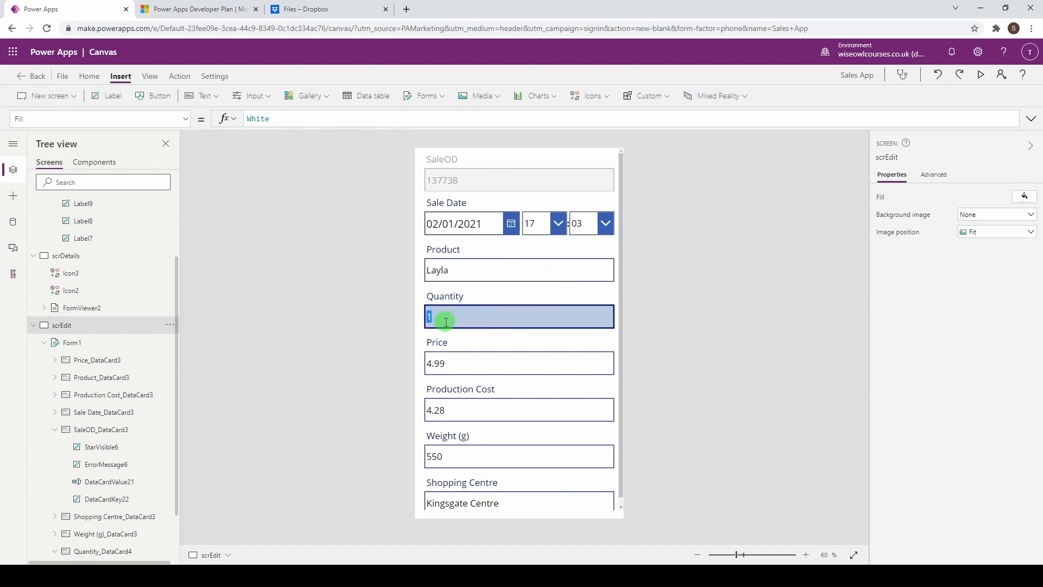
{"action": "left_click", "coordinate": [476, 324]}
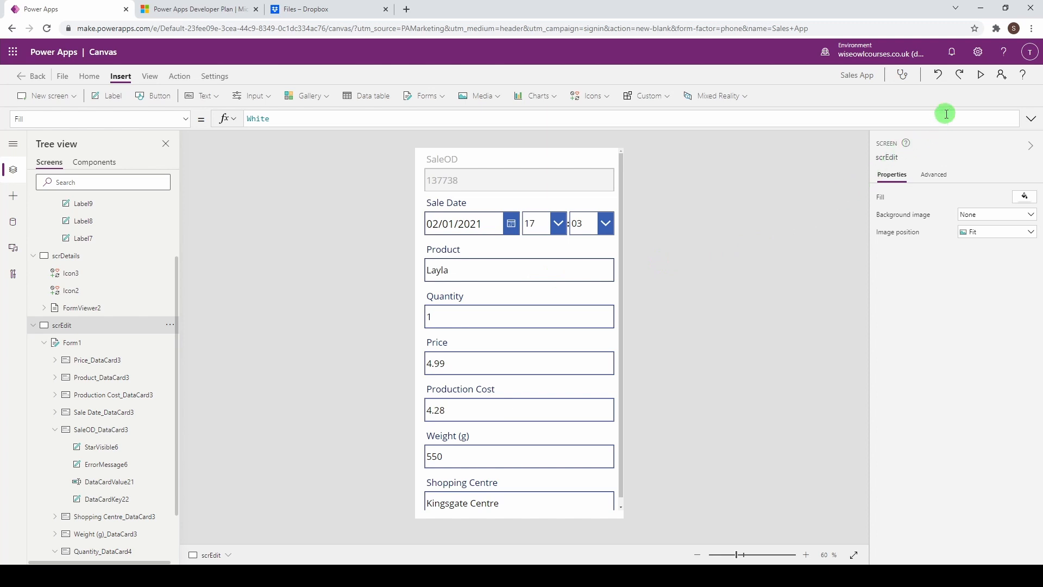
Step: Preview the app and change the sale's Quantity from 1 to 2
{"action": "left_click", "coordinate": [981, 80]}
{"action": "left_click", "coordinate": [487, 300]}
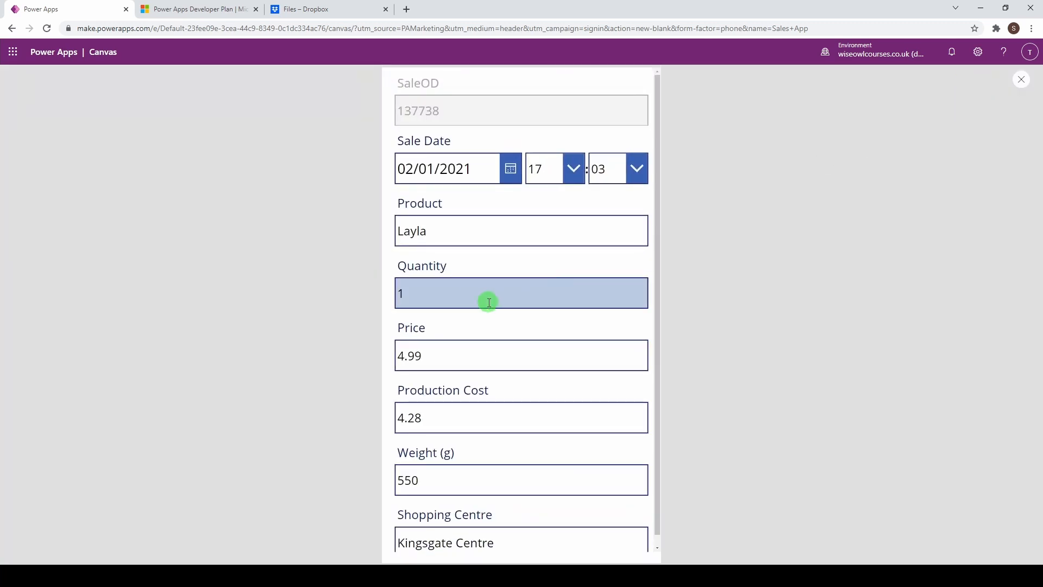
{"action": "left_click_drag", "start_coordinate": [410, 293], "coordinate": [387, 294]}
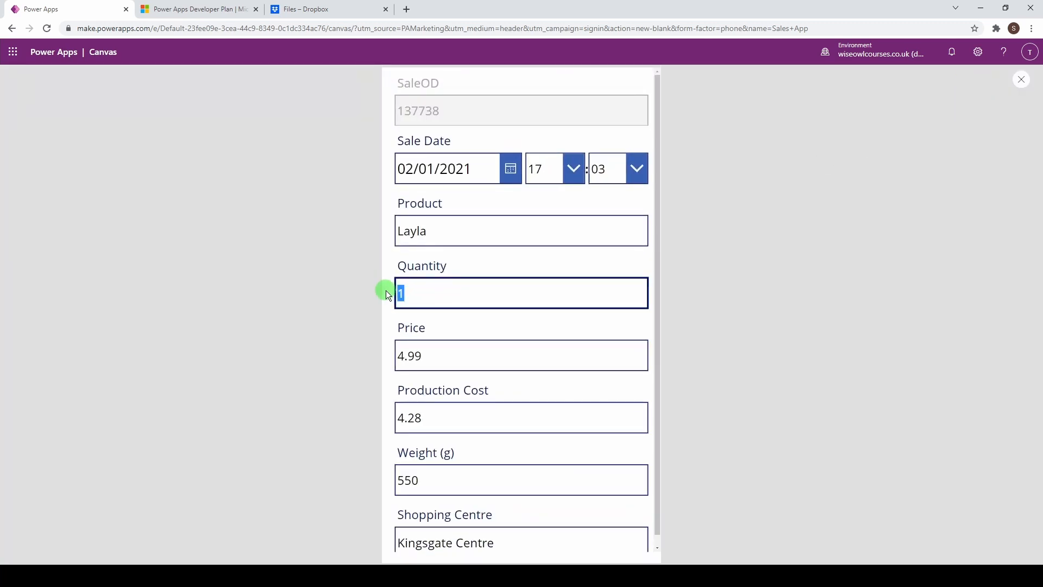
{"action": "type", "text": "2"}
{"action": "scroll", "coordinate": [601, 335], "scroll_direction": "down", "scroll_amount": 1}
{"action": "scroll", "coordinate": [602, 336], "scroll_direction": "up", "scroll_amount": 1}
{"action": "scroll", "coordinate": [599, 336], "scroll_direction": "down", "scroll_amount": 1}
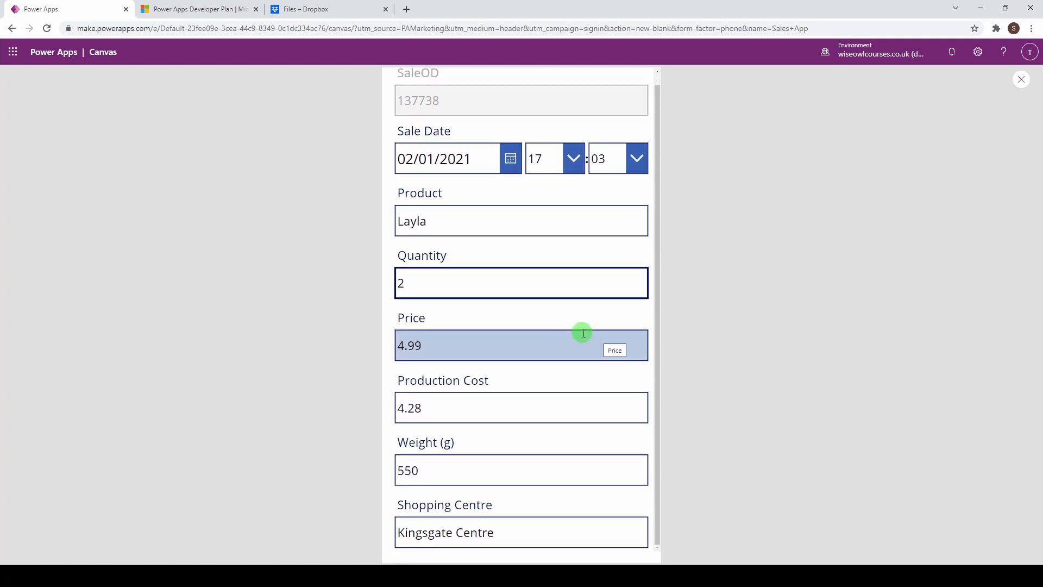
Step: Exit the preview and dismiss the 'Did you know?' tip
{"action": "left_click", "coordinate": [1021, 79]}
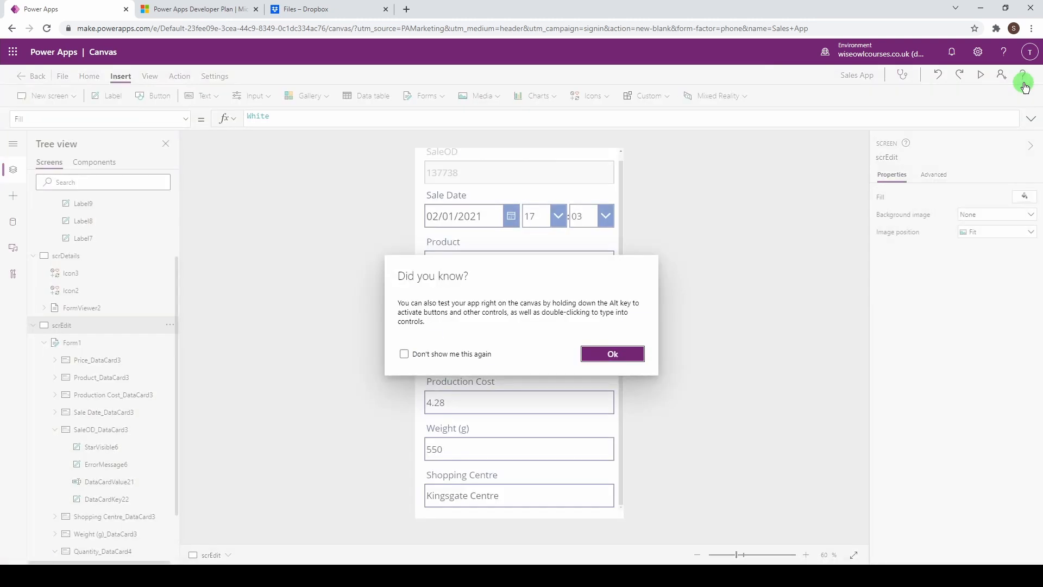
{"action": "left_click", "coordinate": [612, 354]}
{"action": "scroll", "coordinate": [515, 206], "scroll_direction": "up", "scroll_amount": 1}
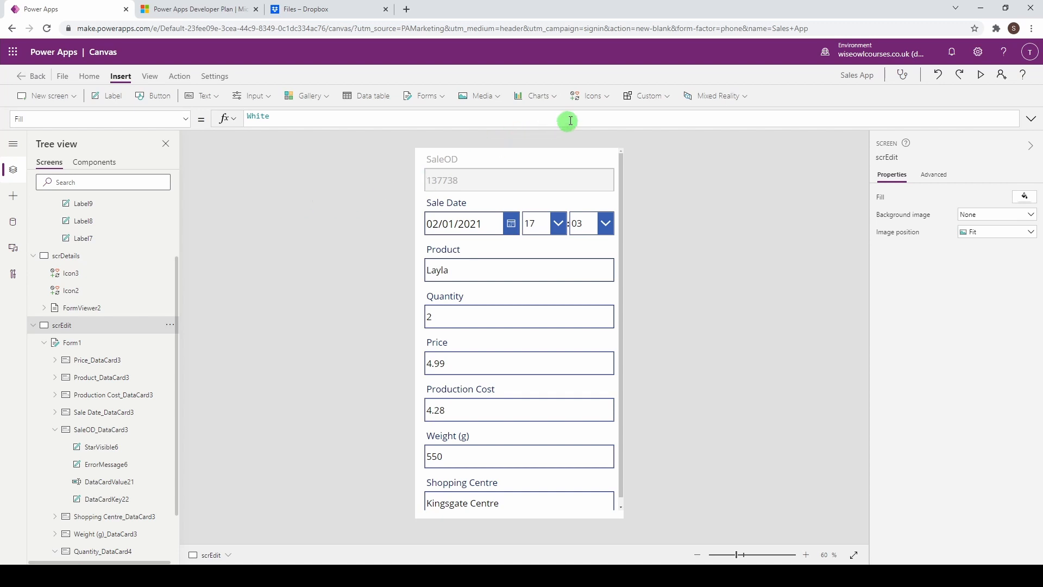
{"action": "left_click", "coordinate": [591, 99]}
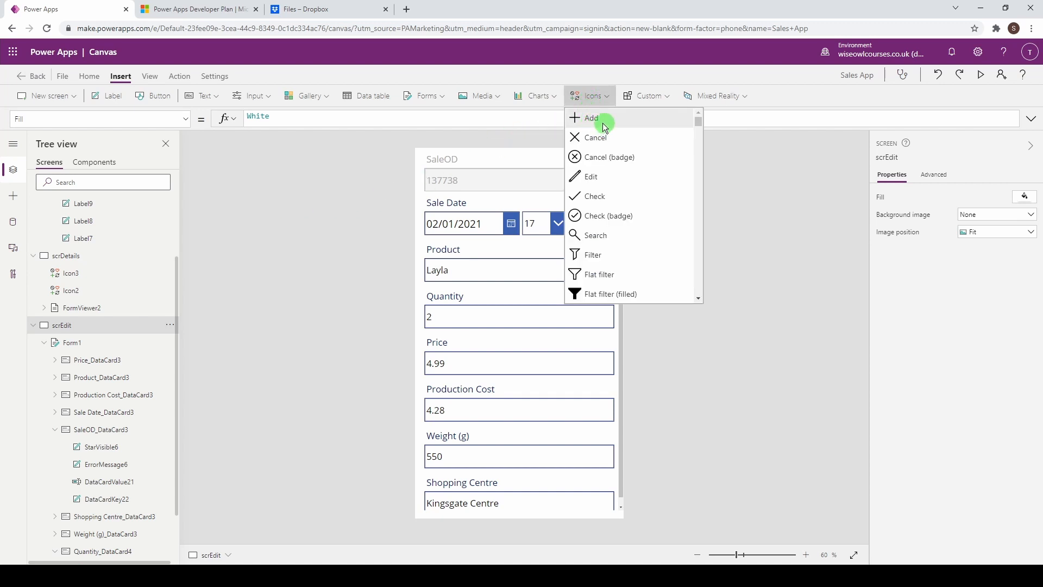
Step: Add a Save icon at scrEdit's top-right with OnSelect SubmitForm(Form1)
{"action": "scroll", "coordinate": [633, 147], "scroll_direction": "down", "scroll_amount": 4}
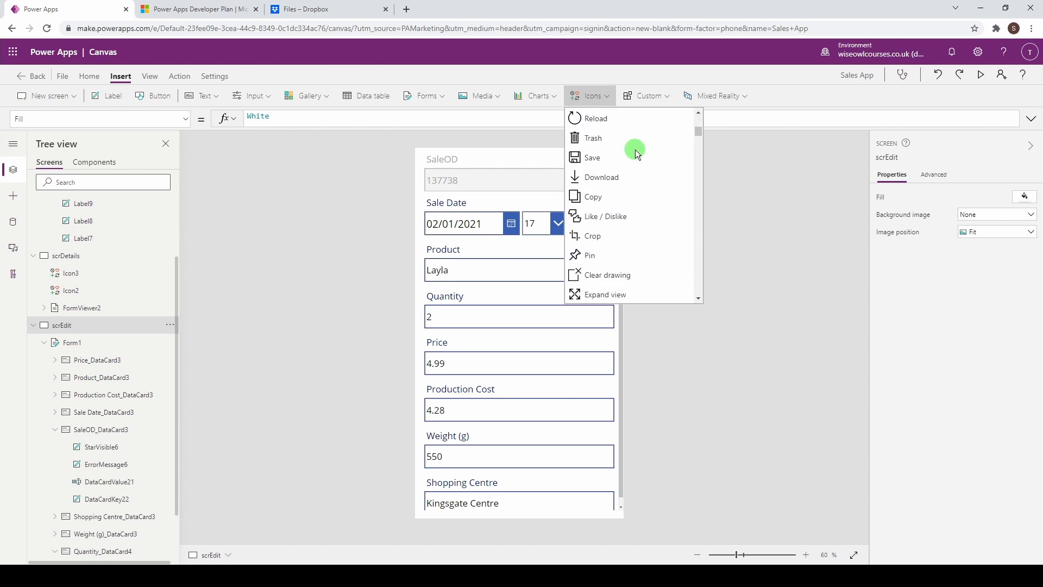
{"action": "left_click", "coordinate": [627, 153]}
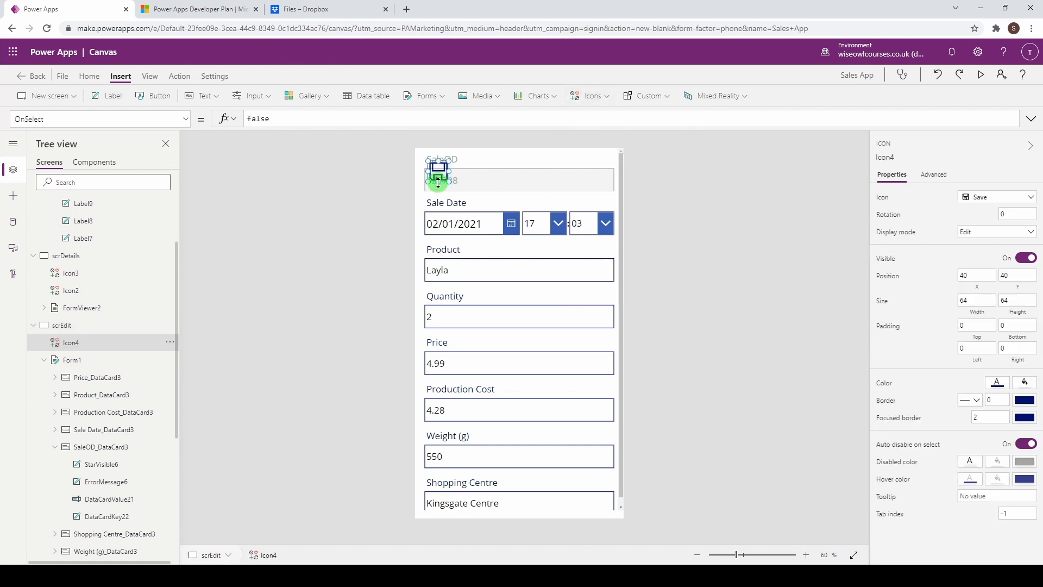
{"action": "left_click_drag", "start_coordinate": [441, 170], "coordinate": [606, 159]}
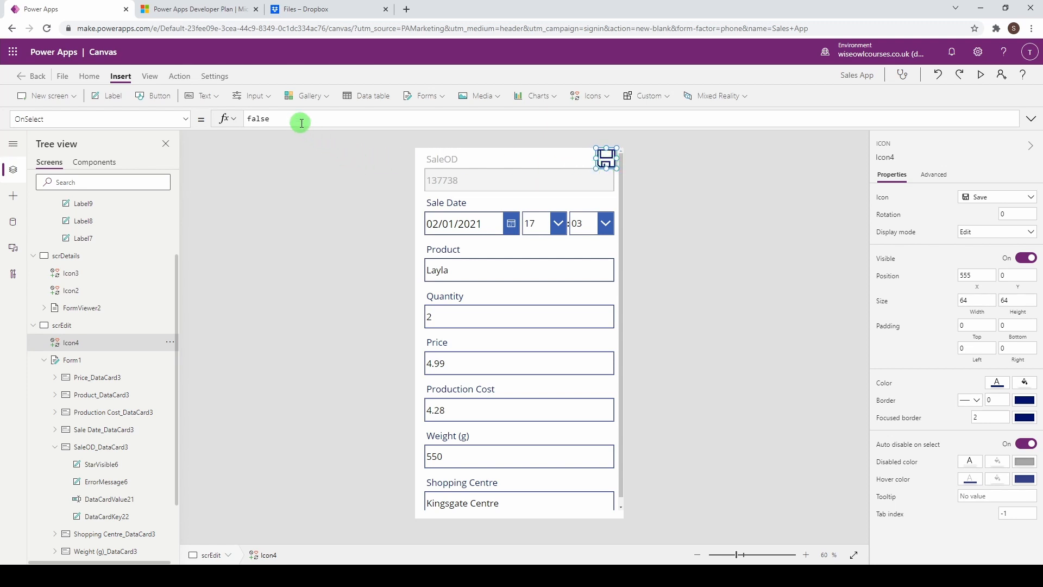
{"action": "left_click_drag", "start_coordinate": [299, 119], "coordinate": [224, 117]}
{"action": "type", "text": "Sub"}
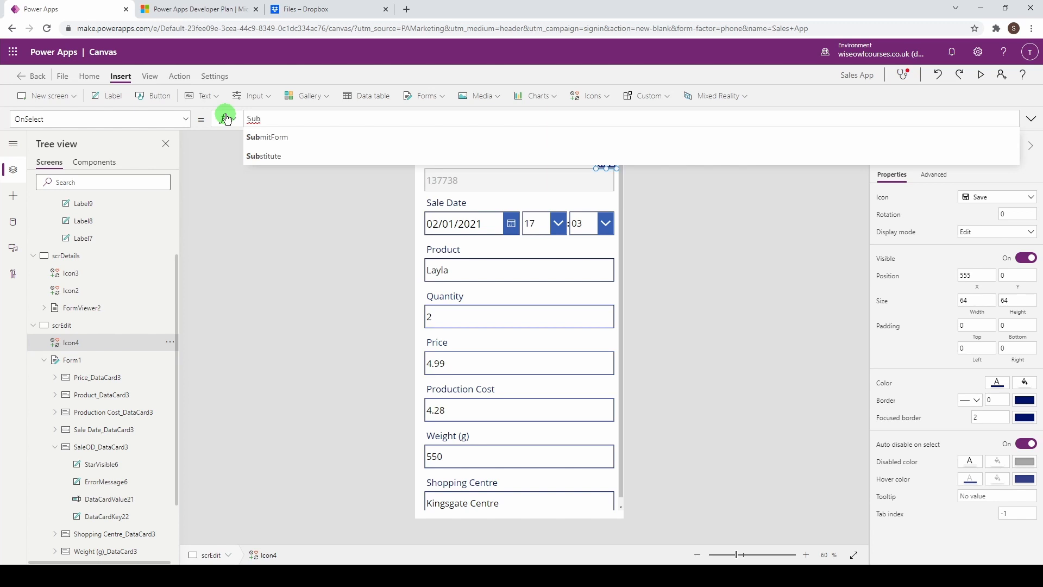
{"action": "left_click", "coordinate": [267, 137]}
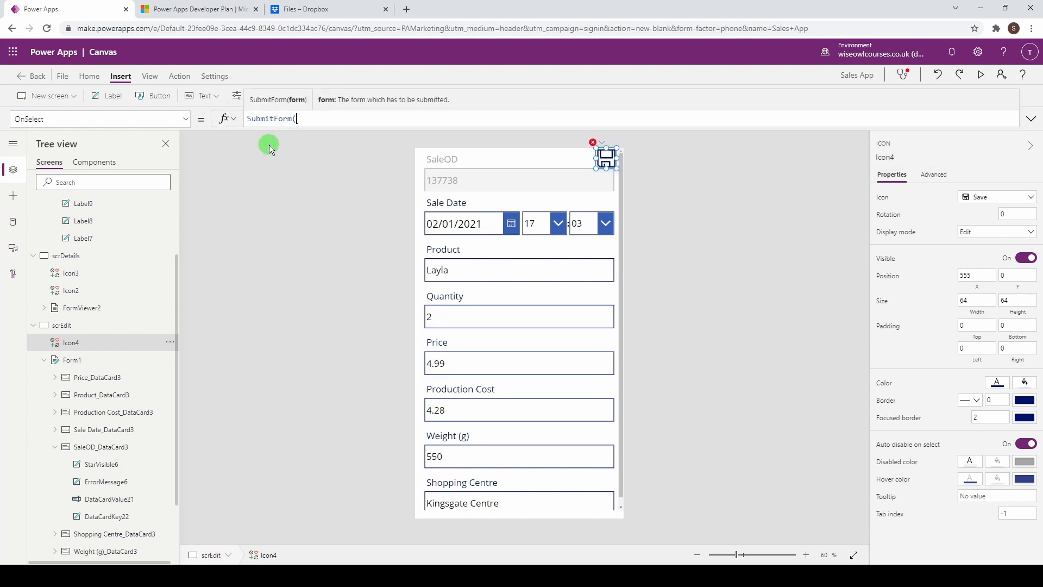
{"action": "type", "text": "Form"}
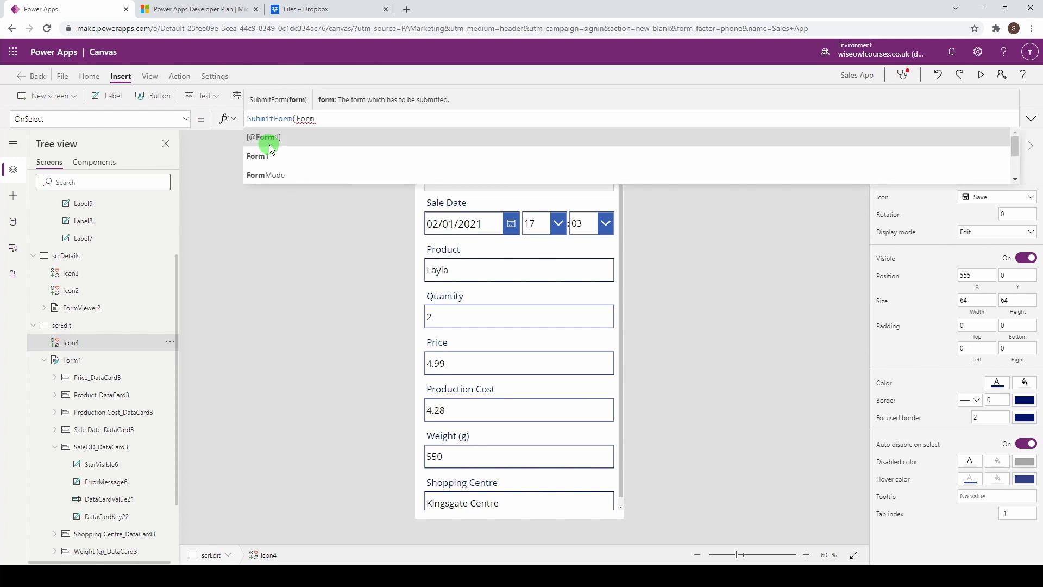
{"action": "left_click", "coordinate": [270, 155]}
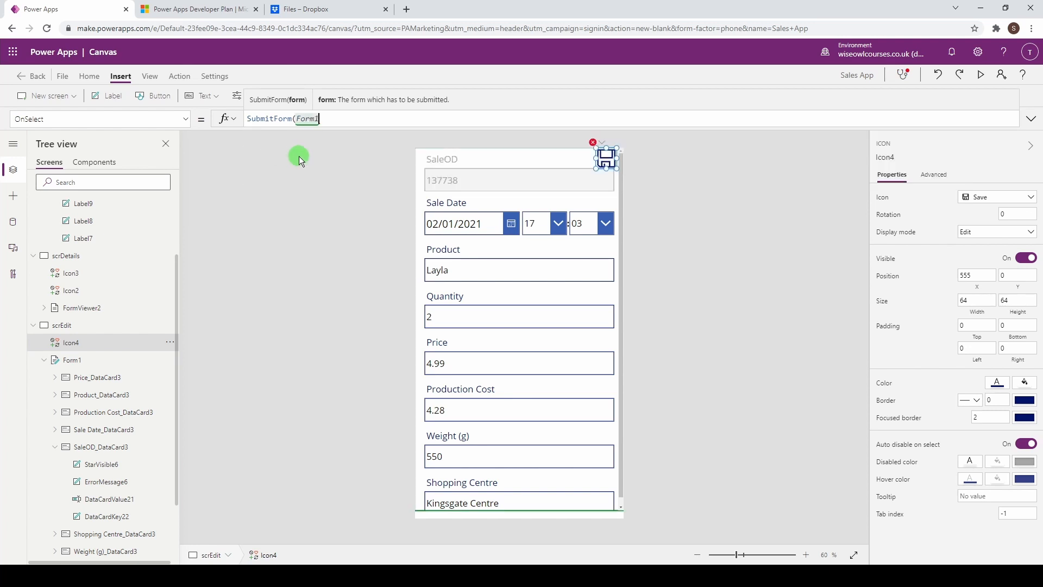
{"action": "type", "text": ")"}
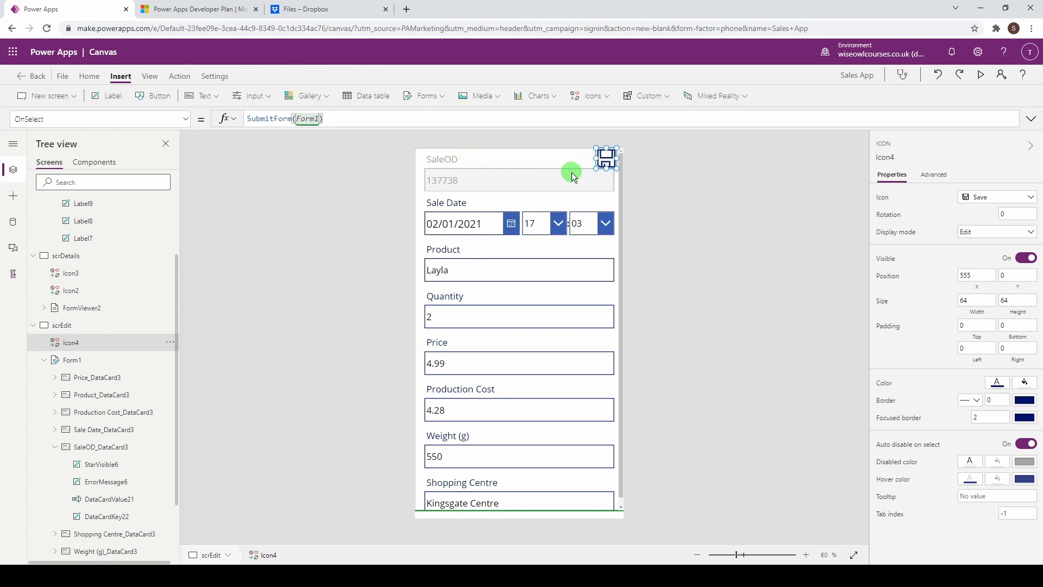
{"action": "left_click", "coordinate": [604, 163], "text": "alt"}
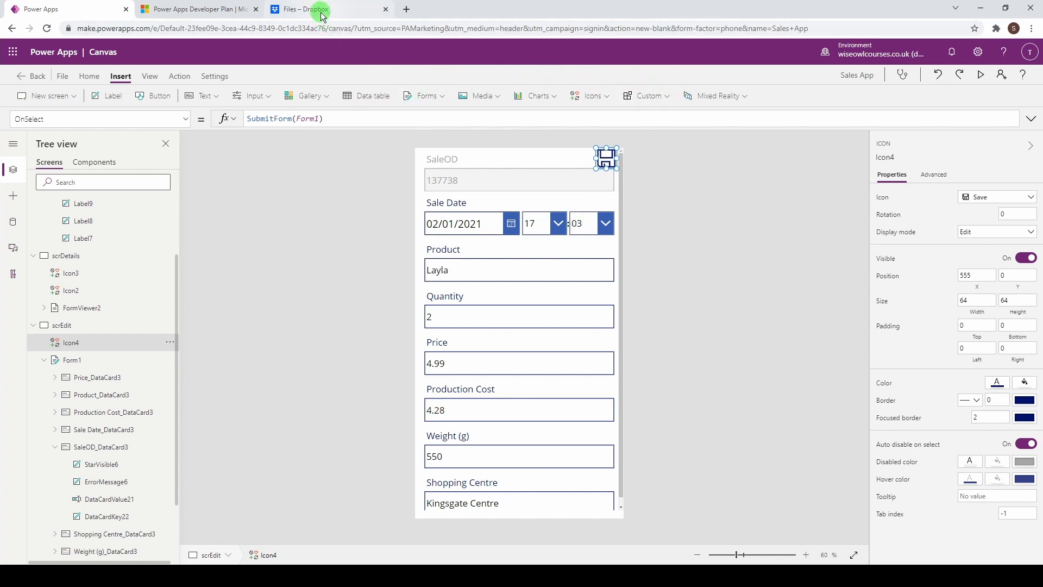
{"action": "left_click", "coordinate": [346, 11]}
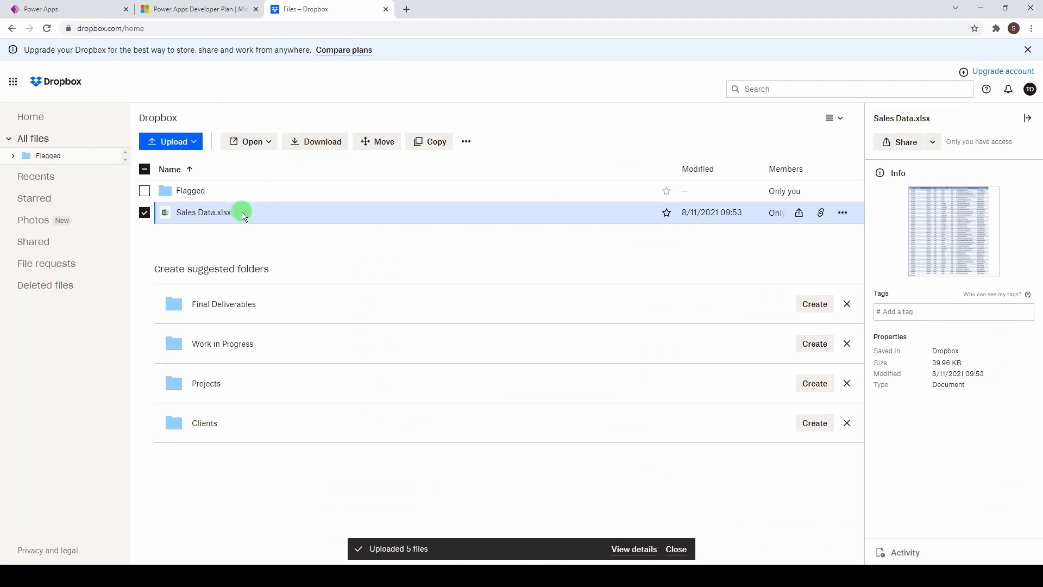
{"action": "left_click", "coordinate": [224, 213]}
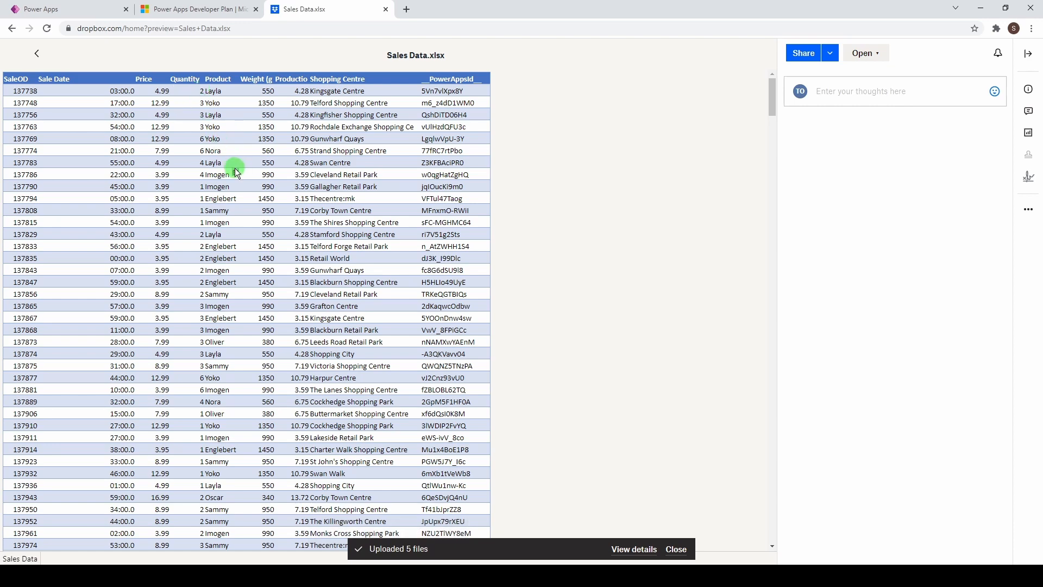
{"action": "left_click", "coordinate": [57, 9]}
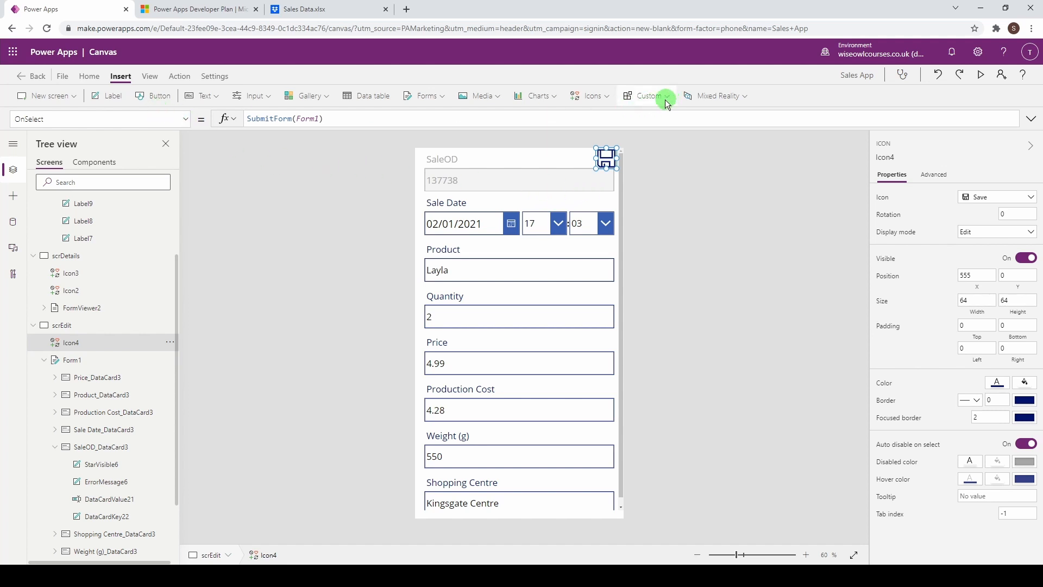
Step: Insert a Cancel icon beside the Save icon and start its OnSelect with Navigate(scrList)
{"action": "left_click", "coordinate": [592, 96]}
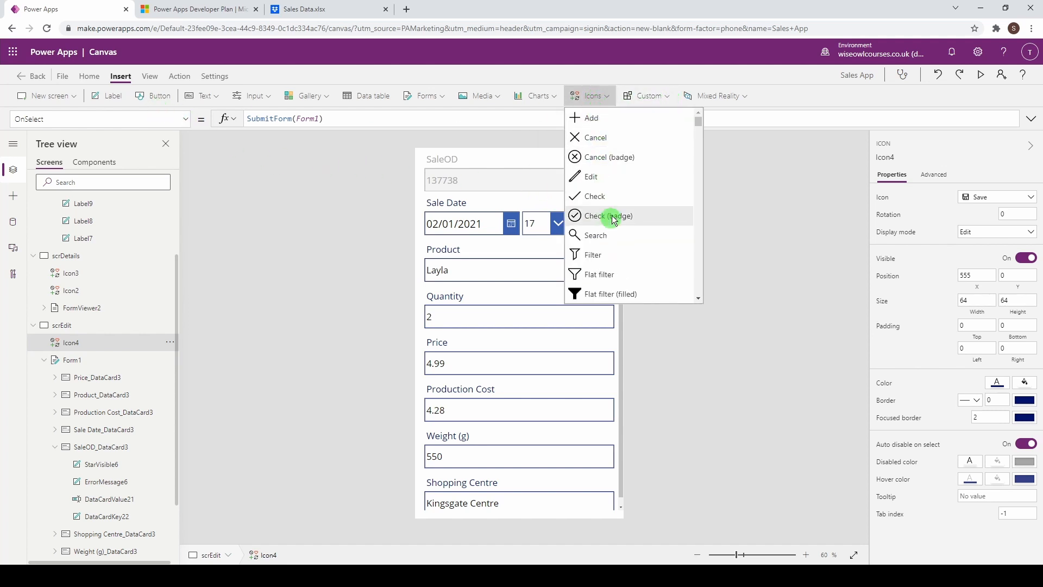
{"action": "left_click", "coordinate": [595, 138]}
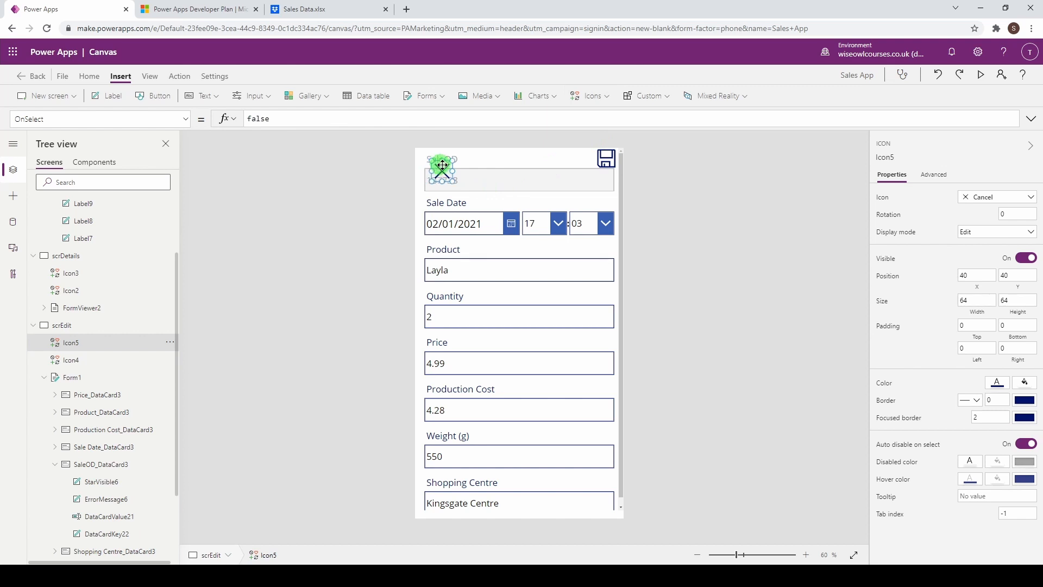
{"action": "left_click_drag", "start_coordinate": [442, 165], "coordinate": [582, 169]}
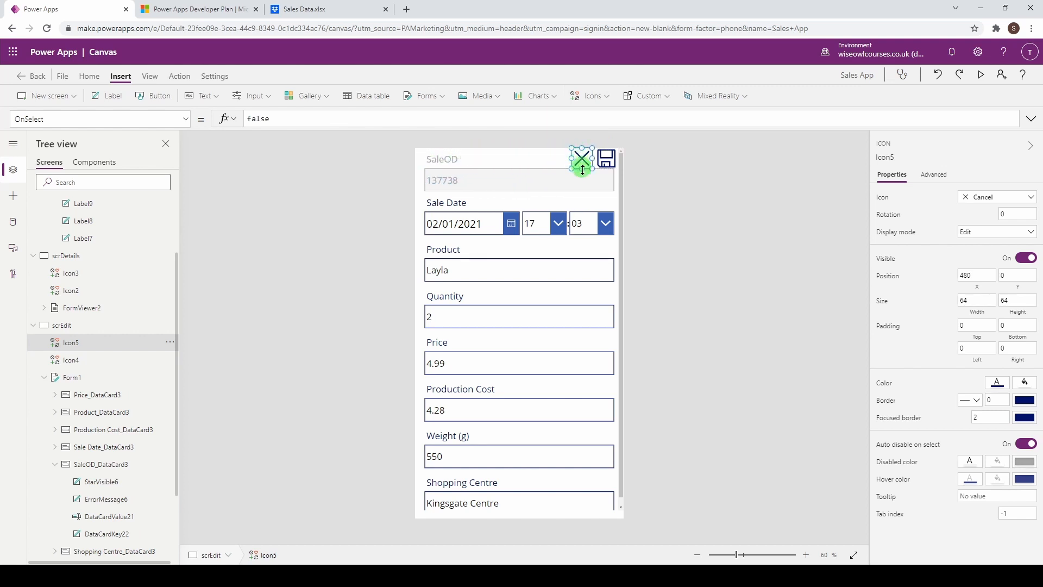
{"action": "left_click", "coordinate": [235, 114]}
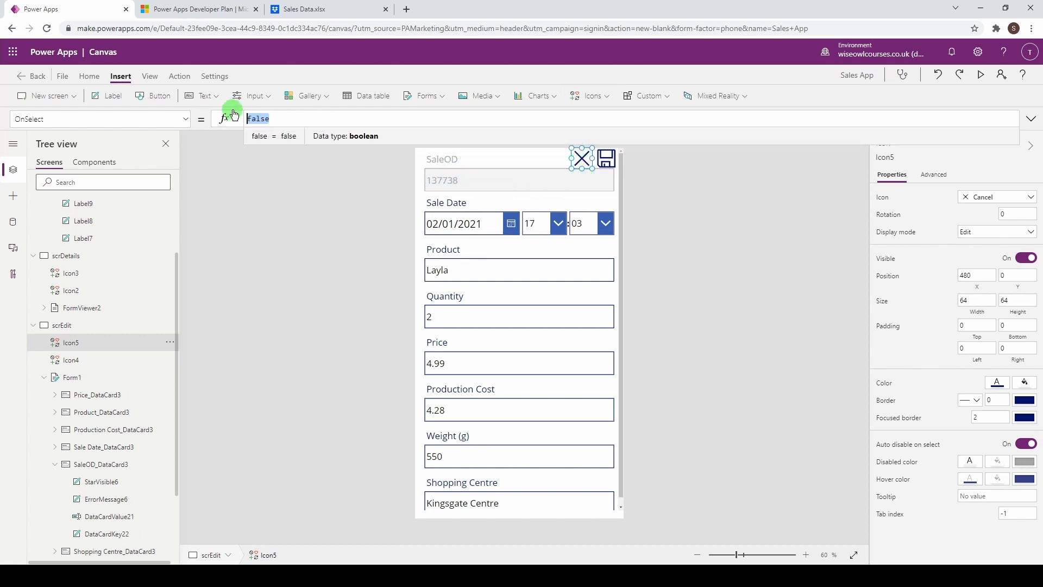
{"action": "type", "text": "Navi"}
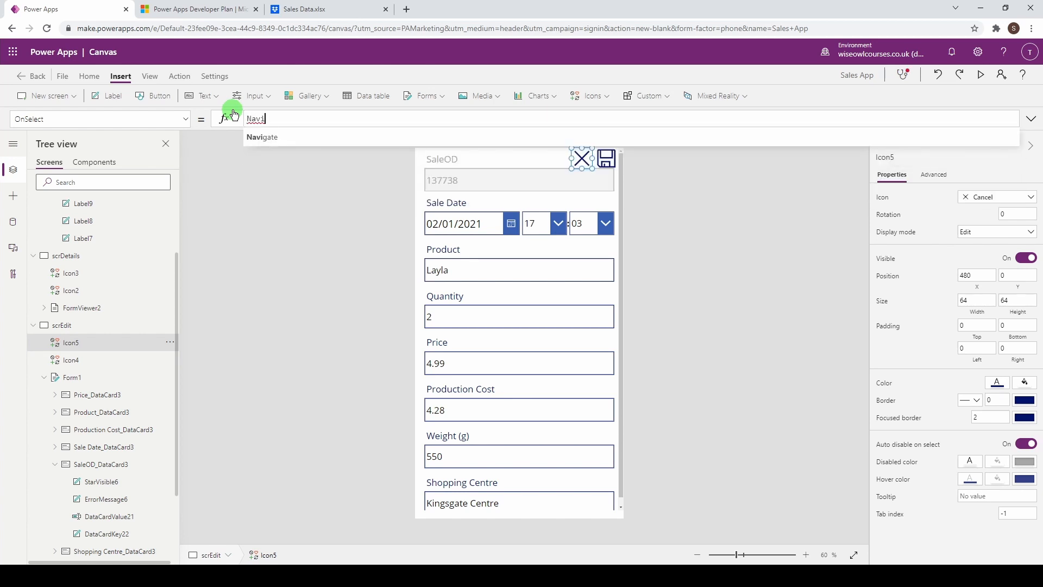
{"action": "type", "text": "gate("}
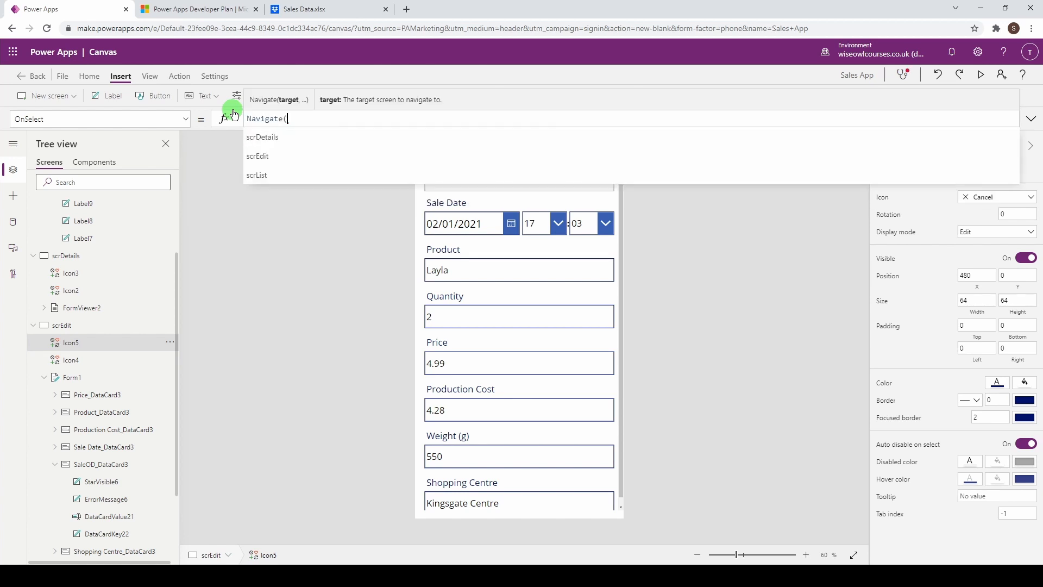
{"action": "key", "text": "Down"}
{"action": "key", "text": "Down"}
{"action": "key", "text": "Down"}
{"action": "key", "text": "Tab"}
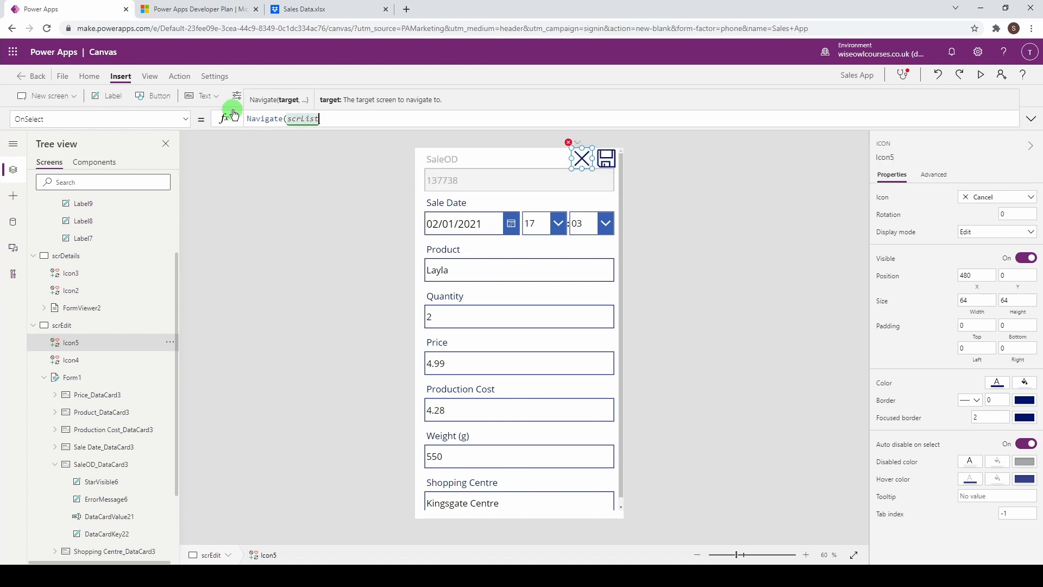
Step: Append ResetForm(Form1) to the Cancel icon's OnSelect
{"action": "type", "text": ")"}
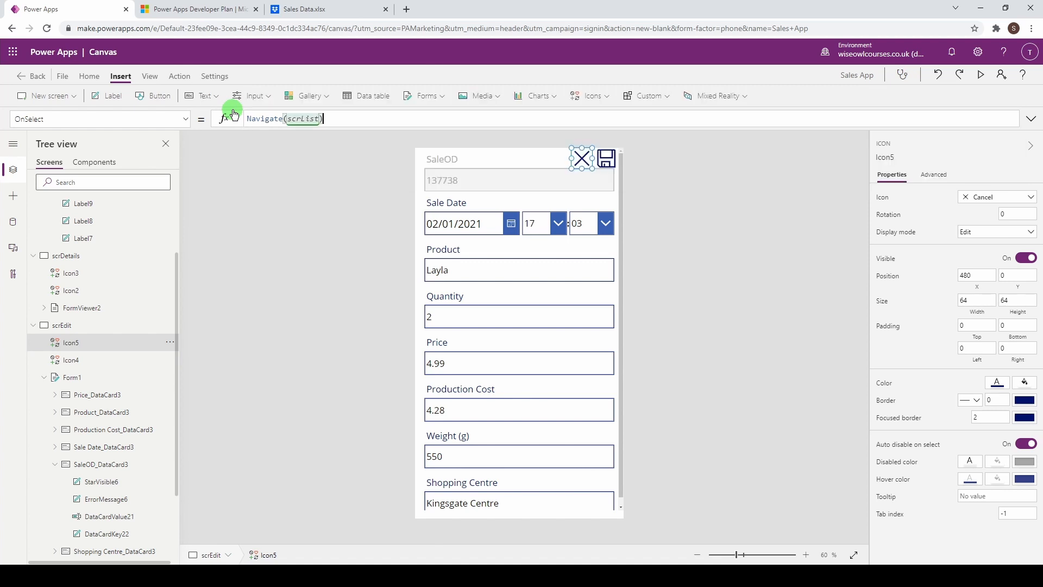
{"action": "type", "text": "; Reset"}
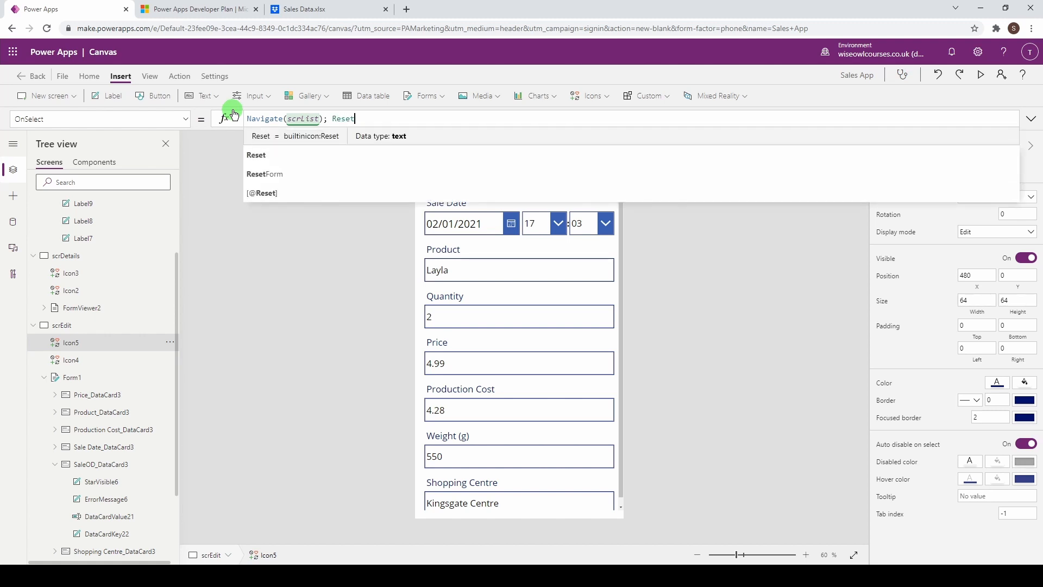
{"action": "key", "text": "Down"}
{"action": "key", "text": "Down"}
{"action": "key", "text": "Tab"}
{"action": "type", "text": "("}
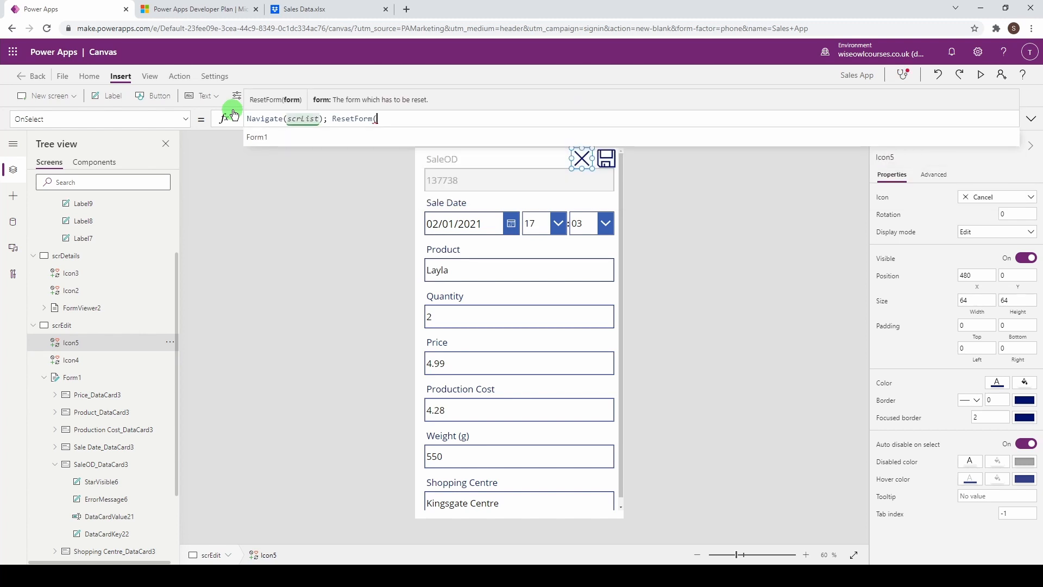
{"action": "key", "text": "Down"}
{"action": "key", "text": "Tab"}
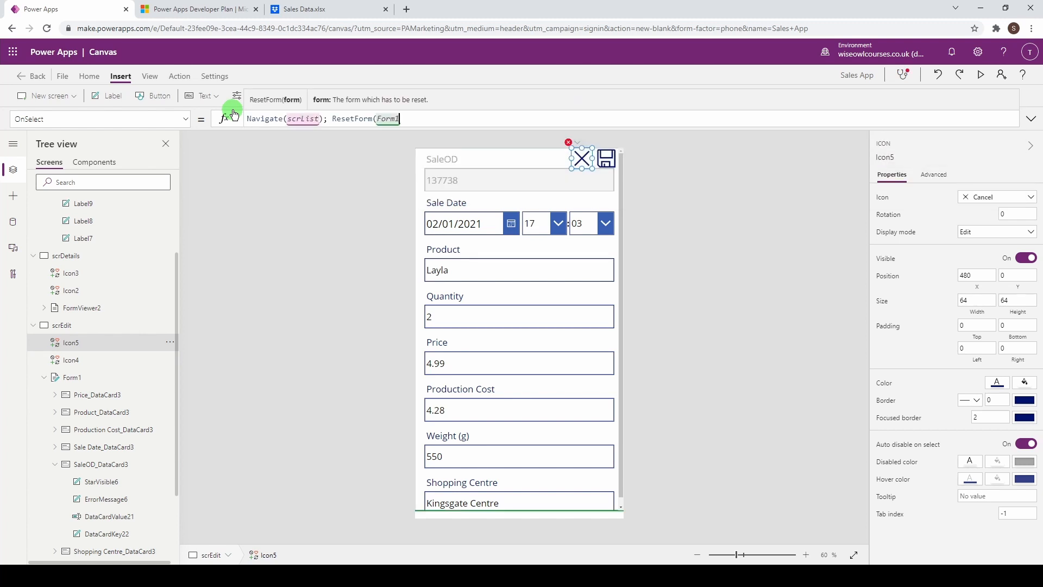
{"action": "type", "text": ")"}
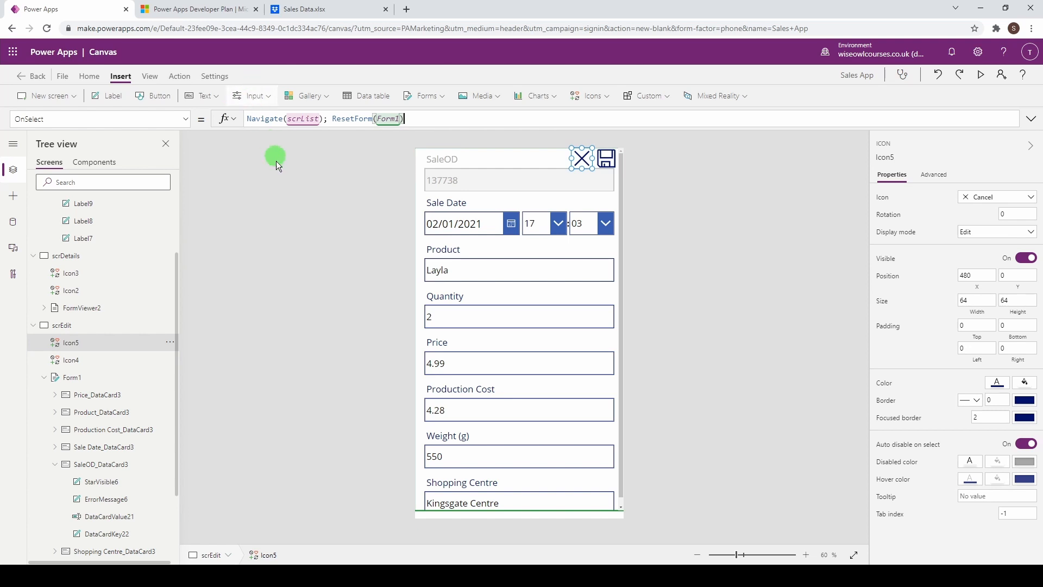
{"action": "left_click", "coordinate": [607, 160]}
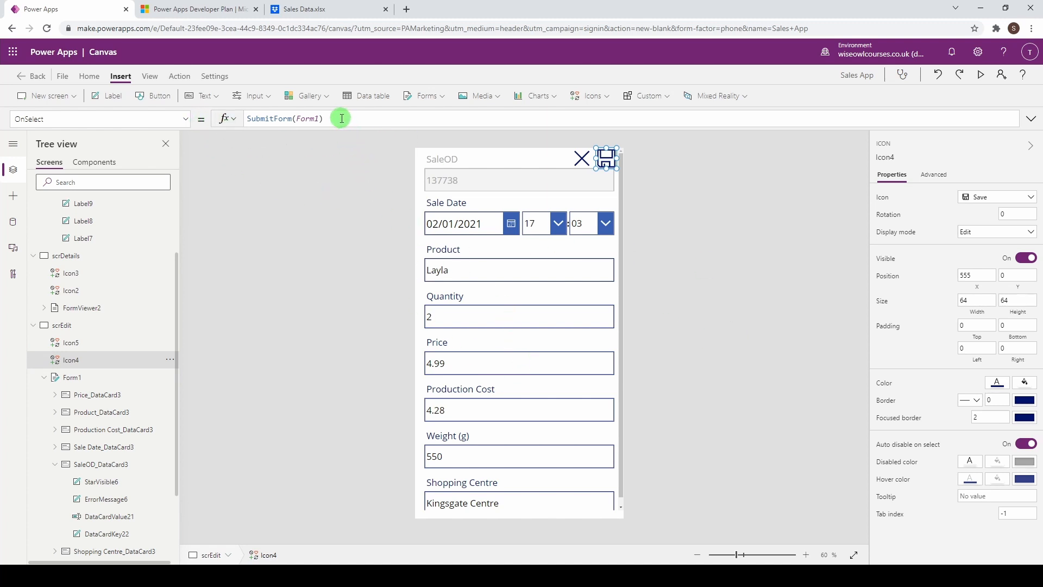
Step: Extend the Save icon's OnSelect to SubmitForm(Form1);Navigate(scrList) and run the app in preview
{"action": "left_click", "coordinate": [341, 120]}
{"action": "type", "text": ";"}
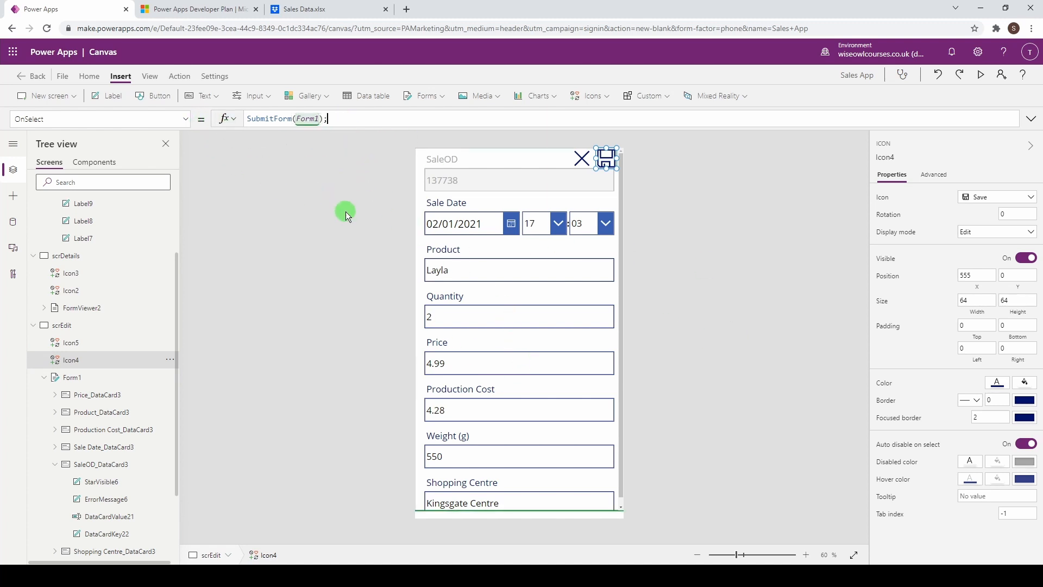
{"action": "type", "text": "Navigate(sc"}
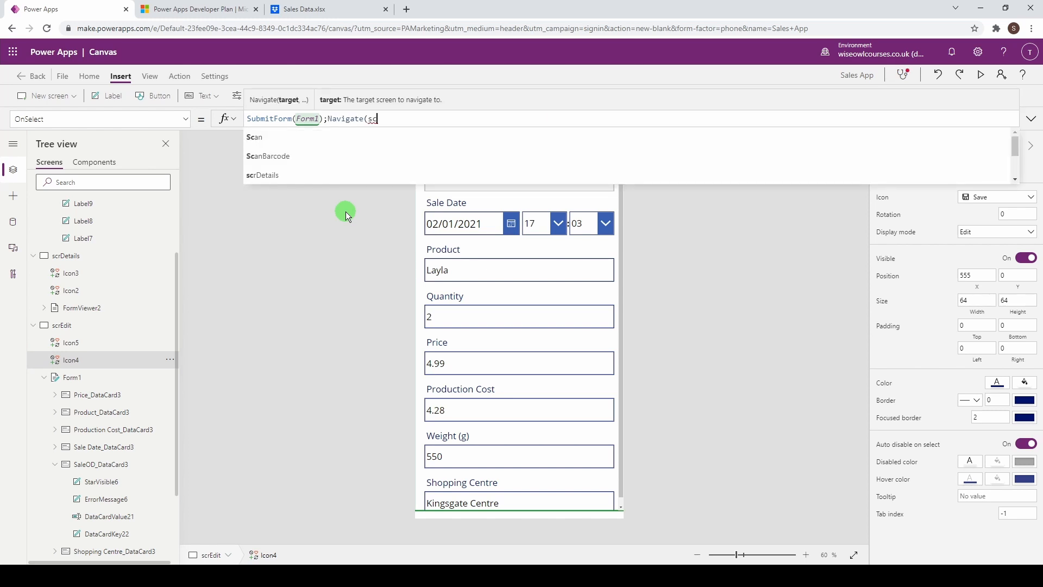
{"action": "type", "text": "rlist"}
{"action": "left_click", "coordinate": [297, 141]}
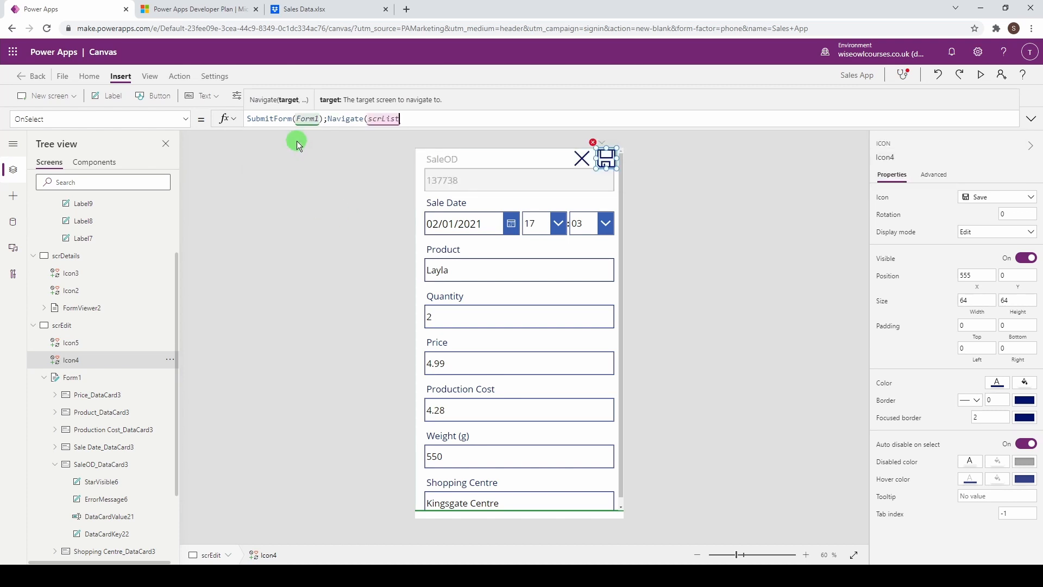
{"action": "type", "text": ")"}
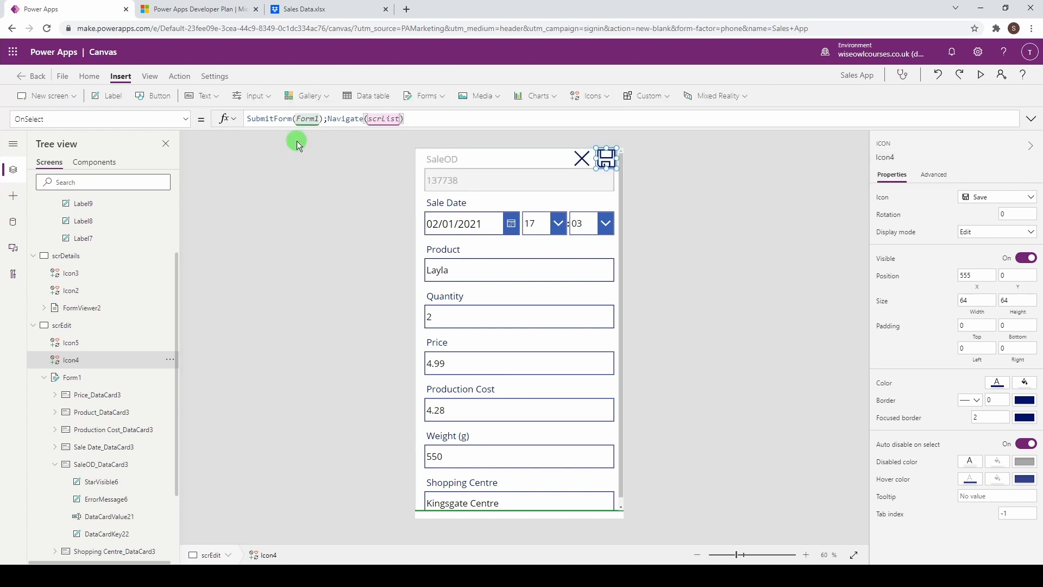
{"action": "left_click", "coordinate": [981, 74]}
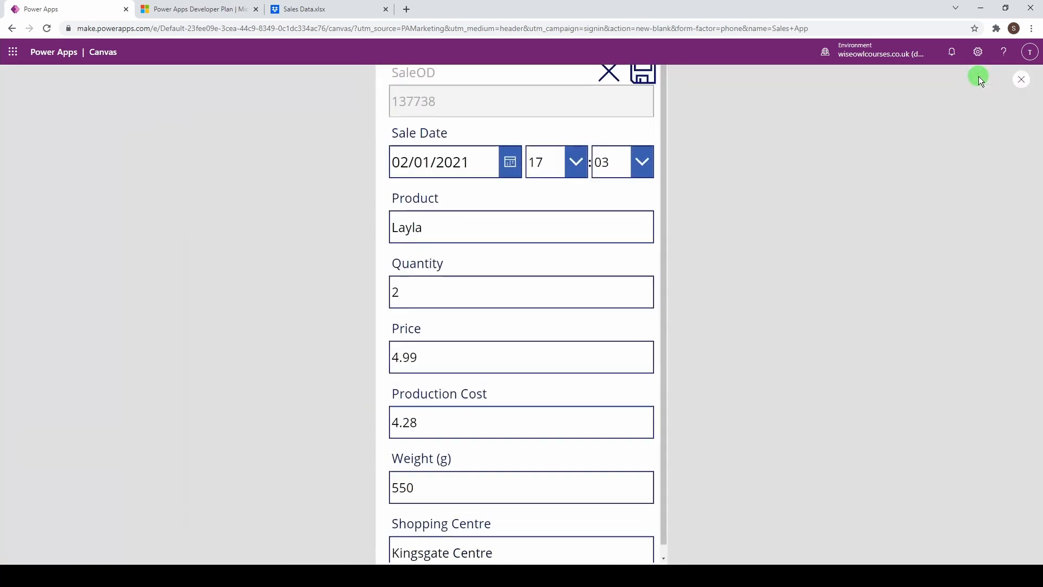
Step: In preview, save the edited sale, view and close the first sale's details, then exit preview
{"action": "left_click", "coordinate": [638, 86]}
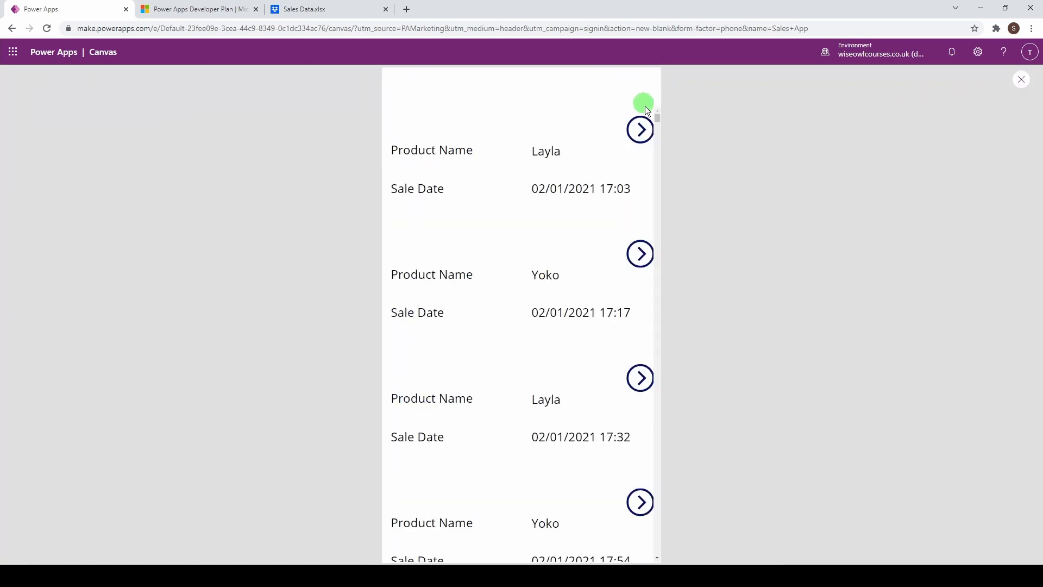
{"action": "scroll", "coordinate": [605, 311], "scroll_direction": "down", "scroll_amount": 4}
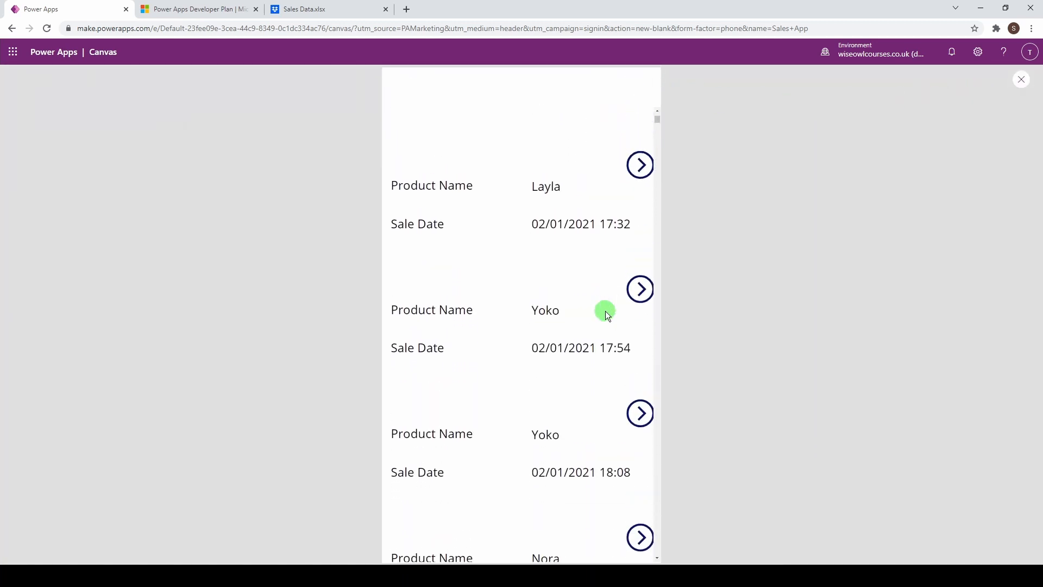
{"action": "scroll", "coordinate": [605, 311], "scroll_direction": "up", "scroll_amount": 4}
{"action": "left_click", "coordinate": [639, 143]}
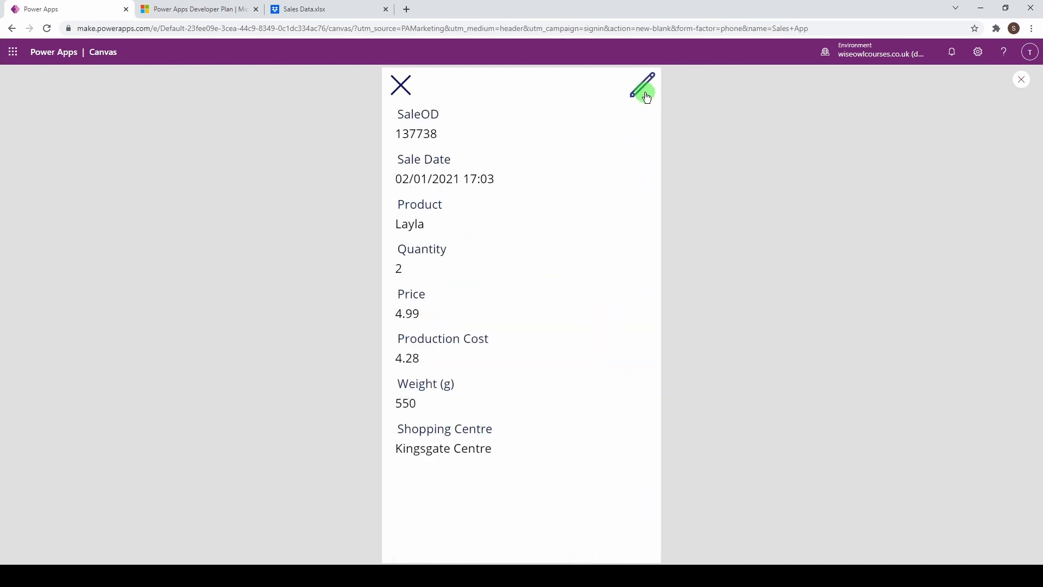
{"action": "left_click", "coordinate": [403, 87]}
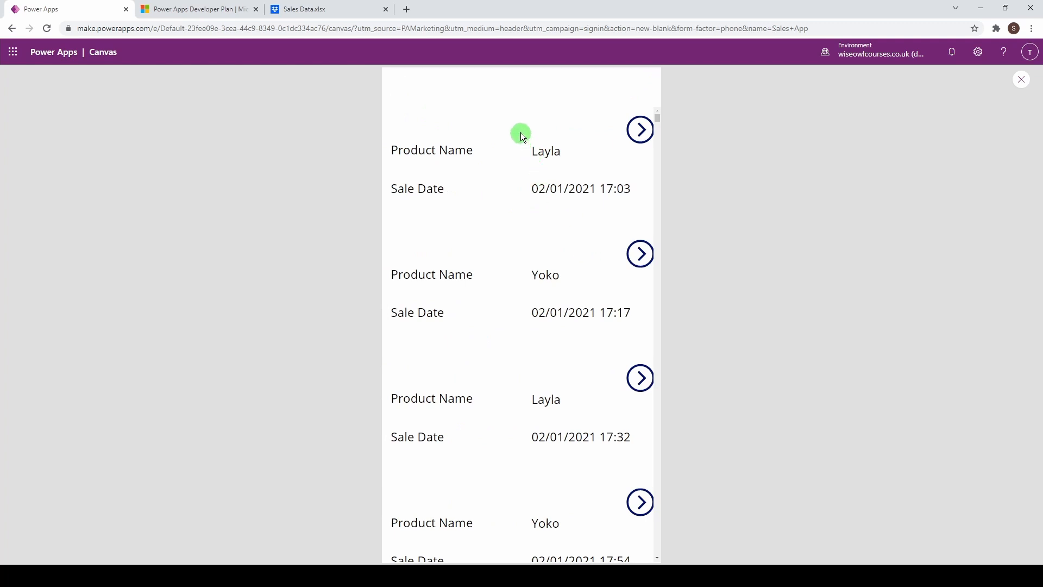
{"action": "left_click", "coordinate": [1021, 82]}
{"action": "left_click", "coordinate": [619, 353]}
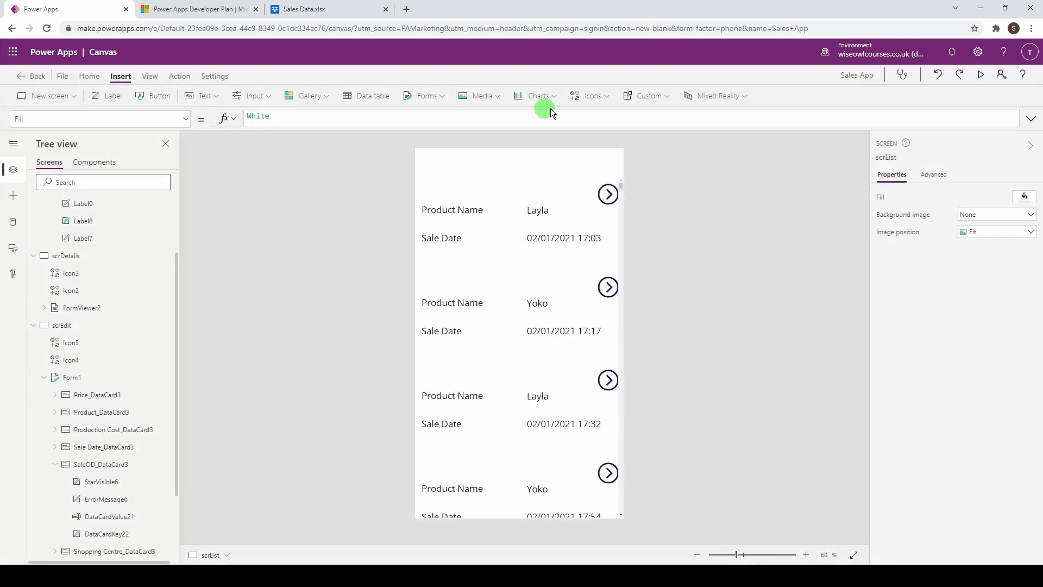
Step: Place an Add icon at scrList's top-right and begin its OnSelect with Navigate(Form1)
{"action": "left_click", "coordinate": [592, 95]}
{"action": "left_click", "coordinate": [601, 117]}
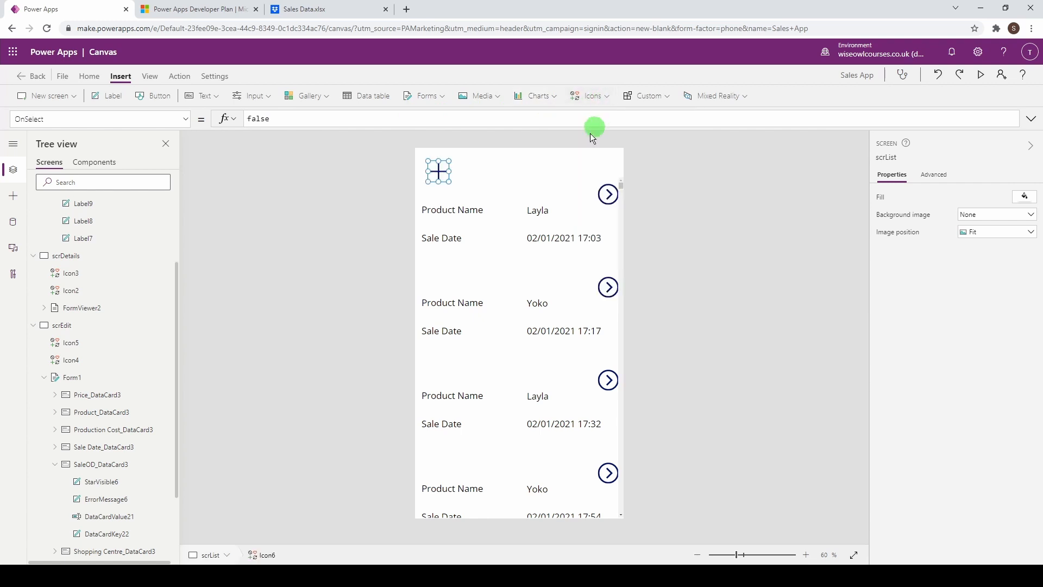
{"action": "left_click_drag", "start_coordinate": [438, 172], "coordinate": [609, 153]}
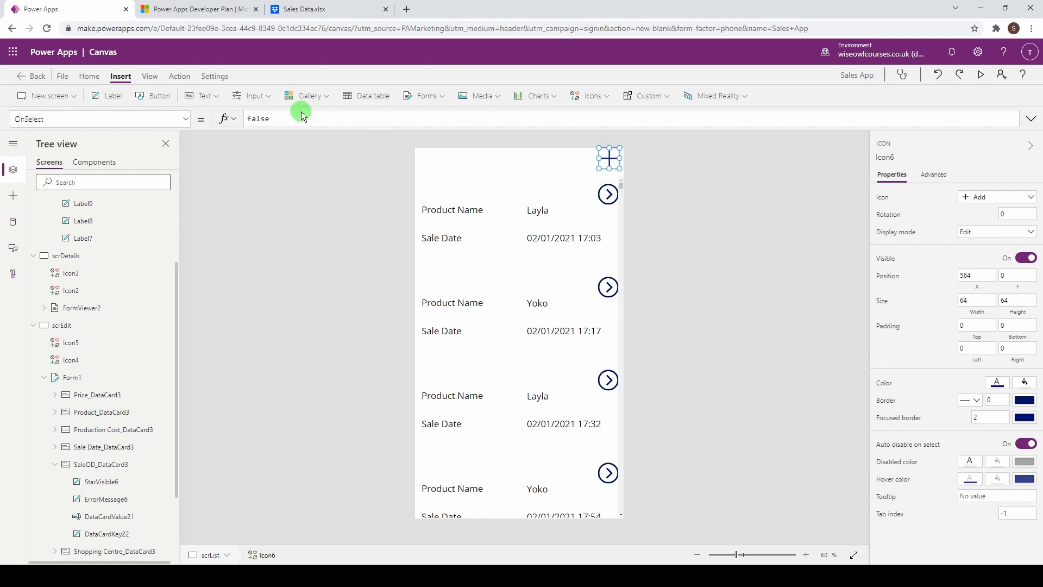
{"action": "left_click_drag", "start_coordinate": [288, 119], "coordinate": [235, 120]}
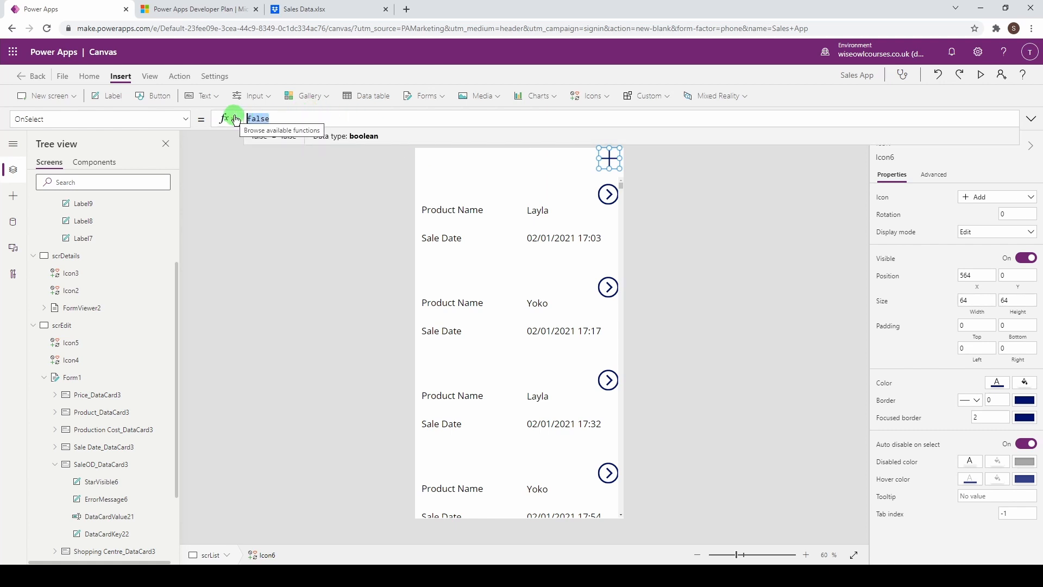
{"action": "type", "text": "navg"}
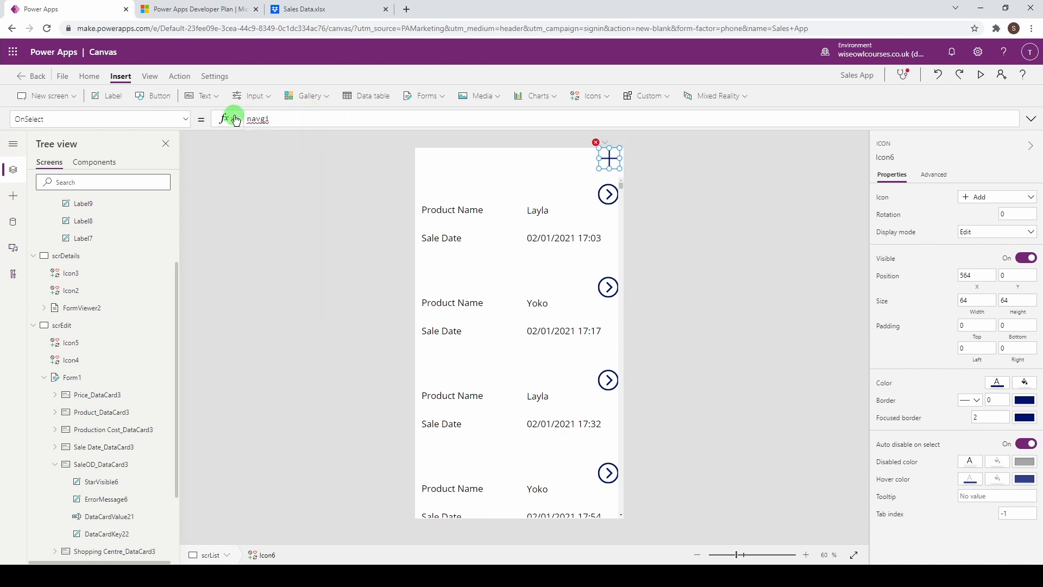
{"action": "key", "text": "BackSpace"}
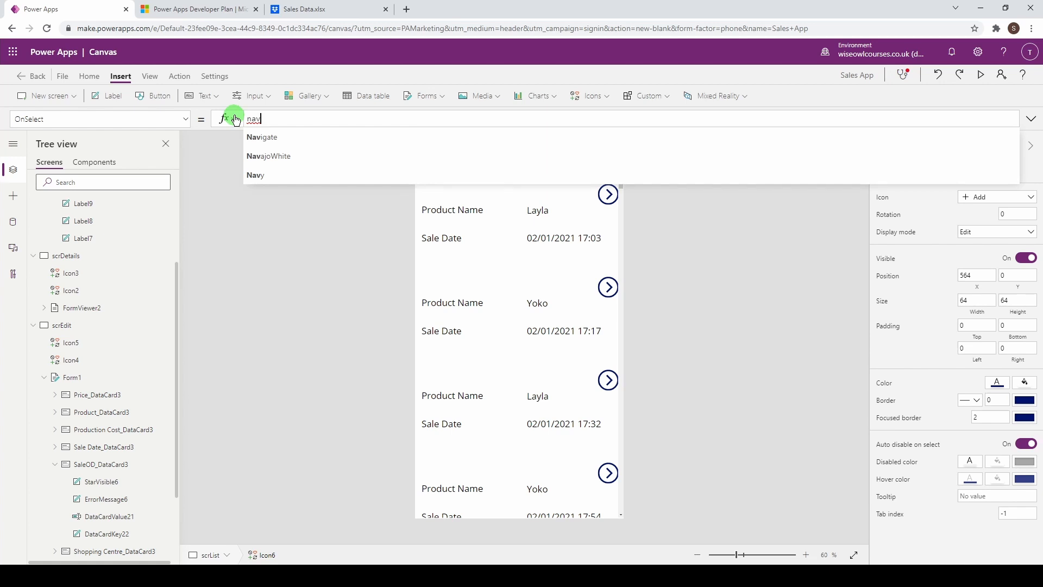
{"action": "key", "text": "Tab"}
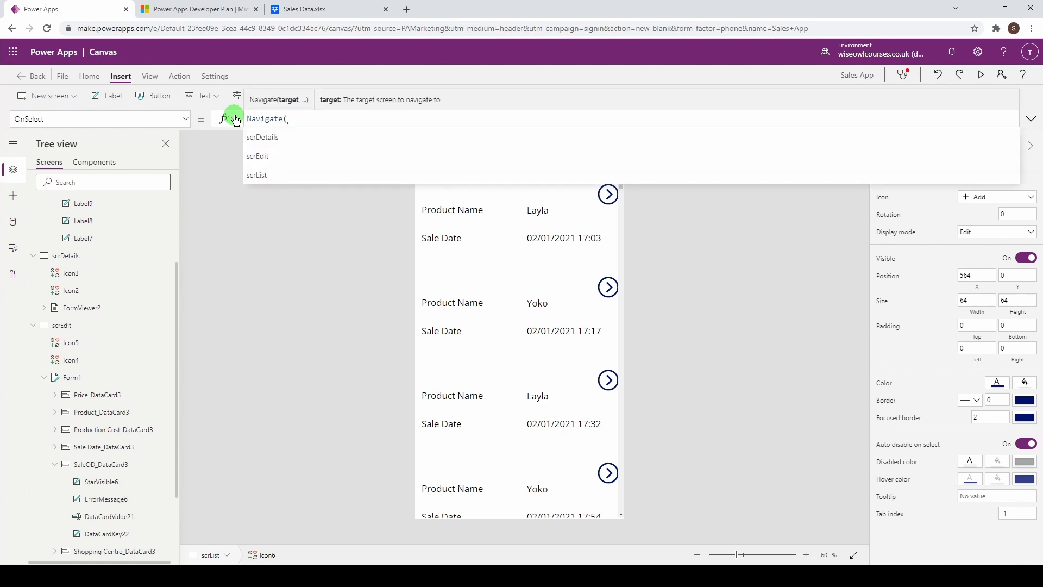
{"action": "type", "text": "form"}
{"action": "key", "text": "Tab"}
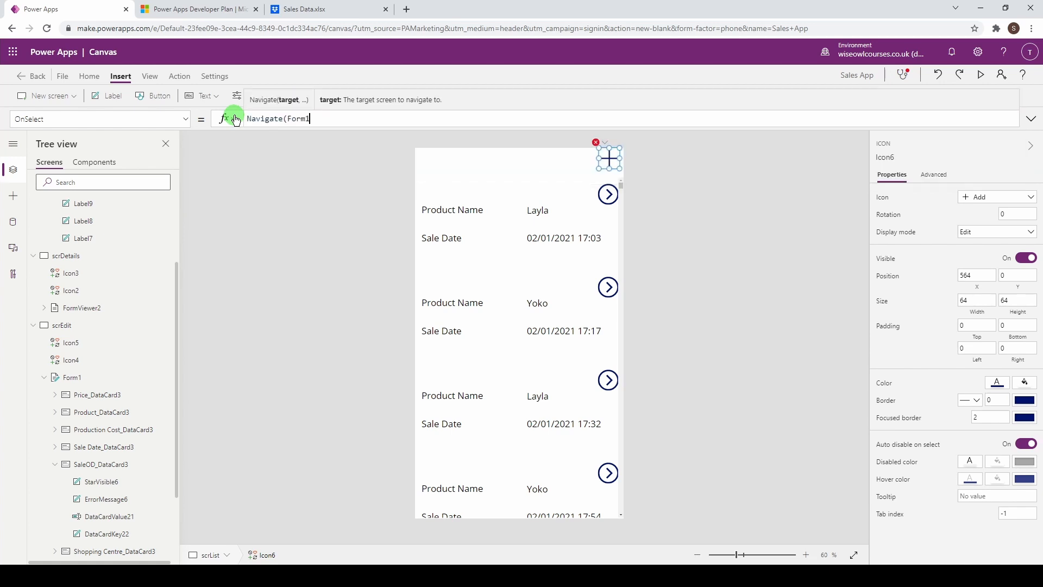
Step: Append NewForm(Form1) to the Add icon's OnSelect formula
{"action": "type", "text": "); "}
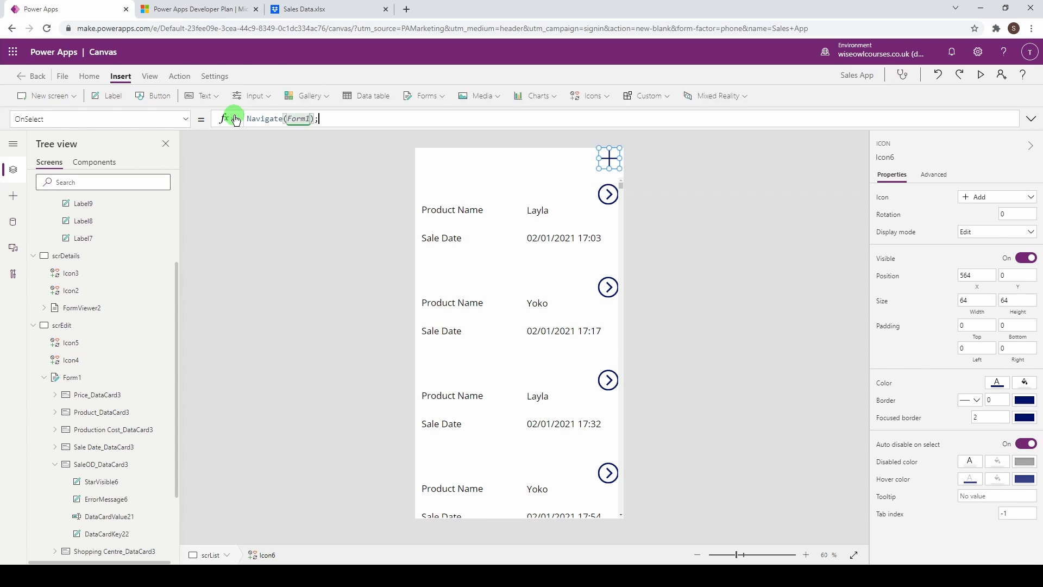
{"action": "type", "text": "For"}
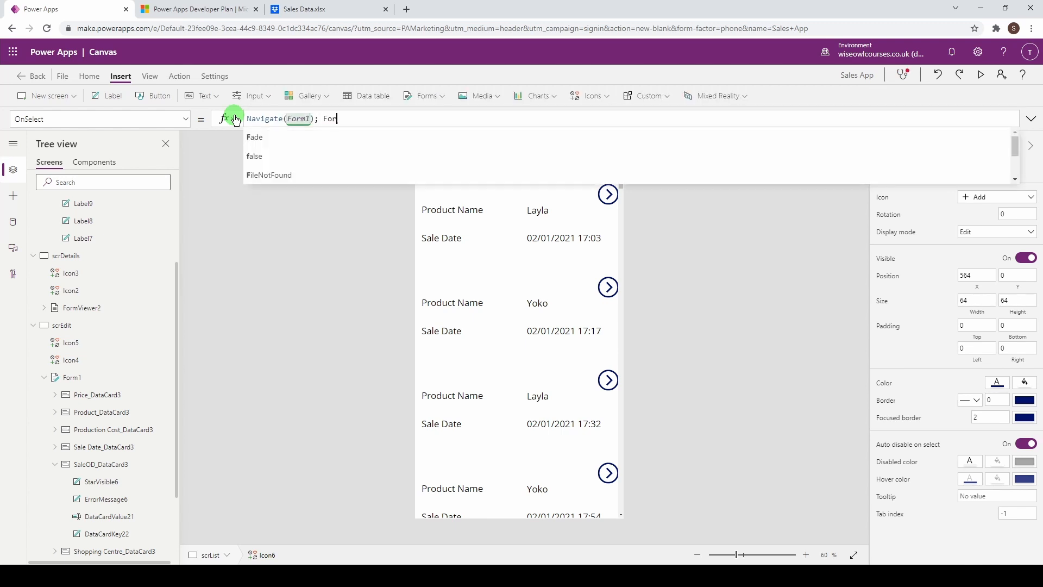
{"action": "key", "text": "BackSpace"}
{"action": "key", "text": "BackSpace"}
{"action": "key", "text": "BackSpace"}
{"action": "type", "text": "New"}
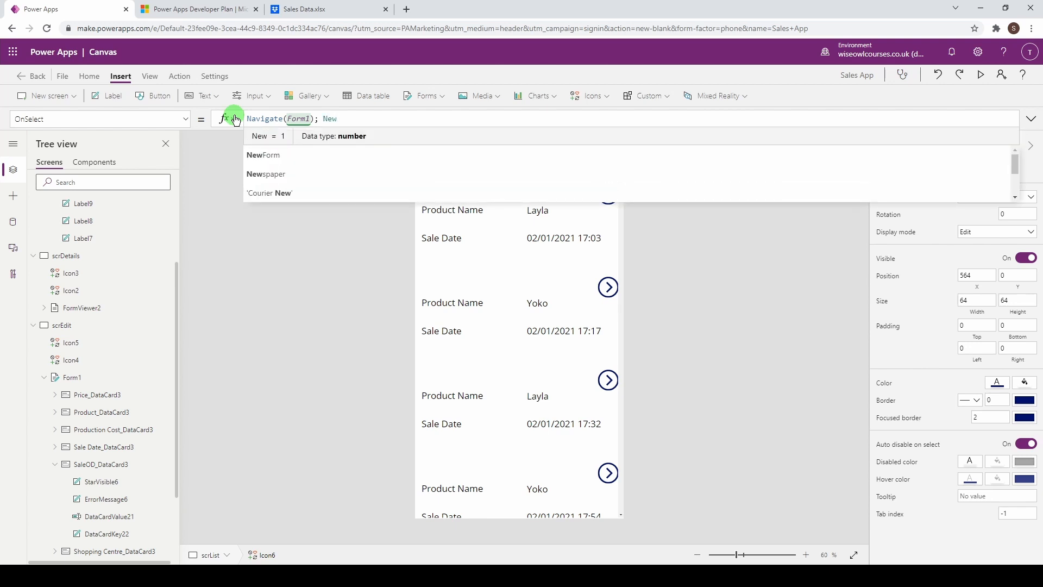
{"action": "key", "text": "Tab"}
{"action": "type", "text": "For"}
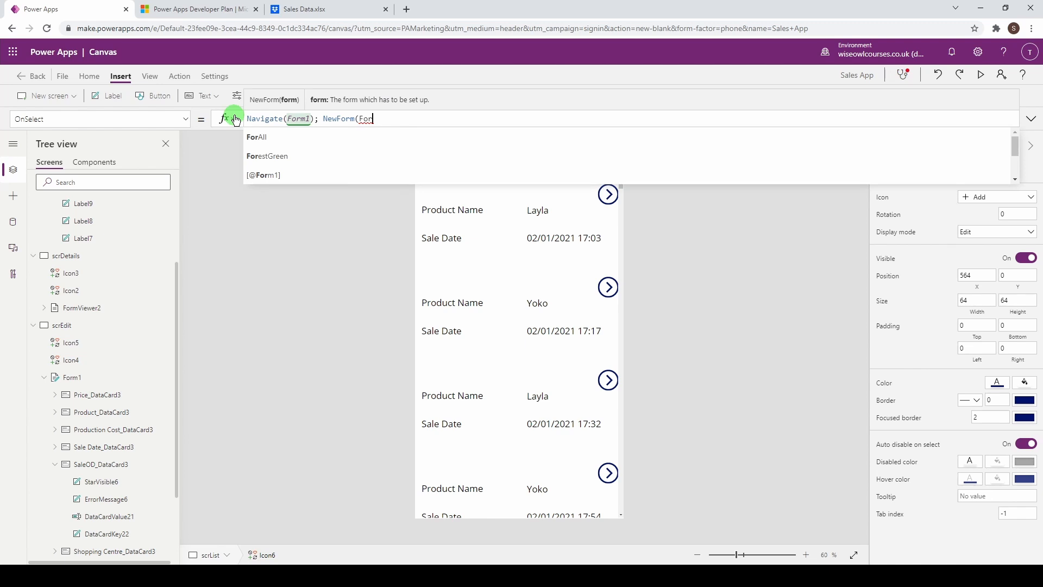
{"action": "type", "text": "m1)"}
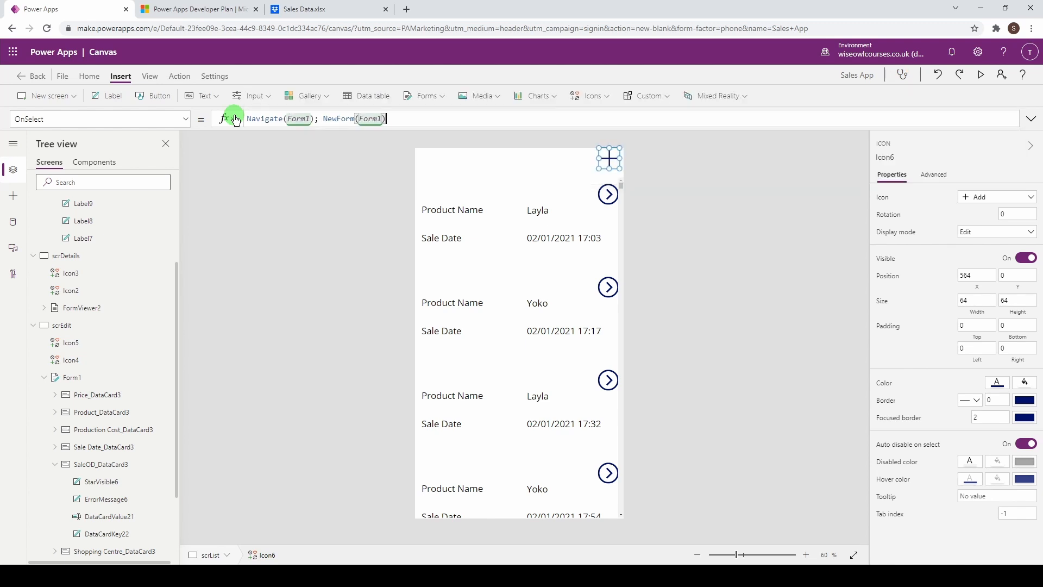
Step: Preview the app, confirm the + icon opens a blank sale form, then return to the editor
{"action": "left_click", "coordinate": [983, 76]}
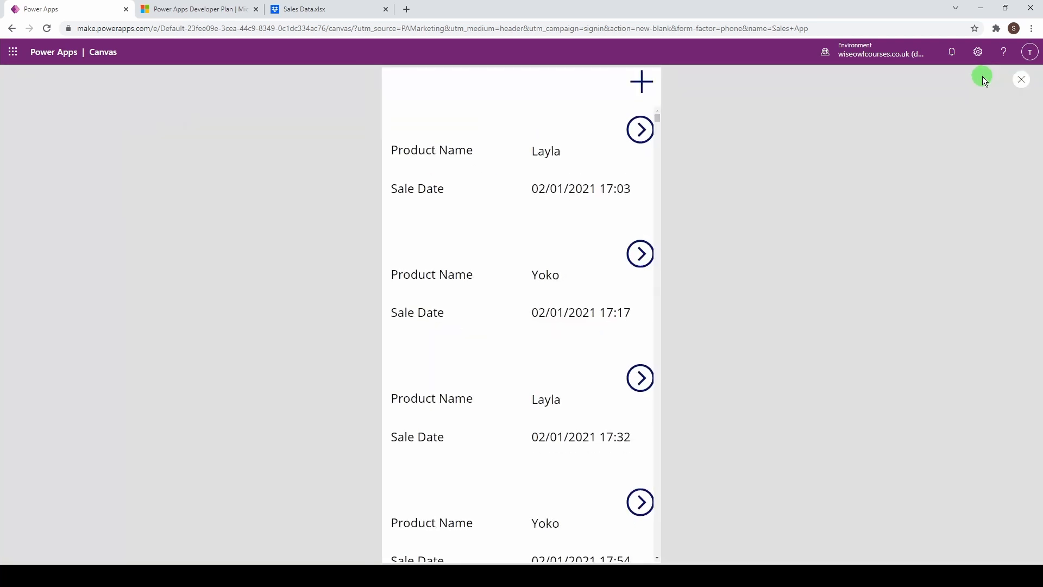
{"action": "left_click", "coordinate": [651, 87]}
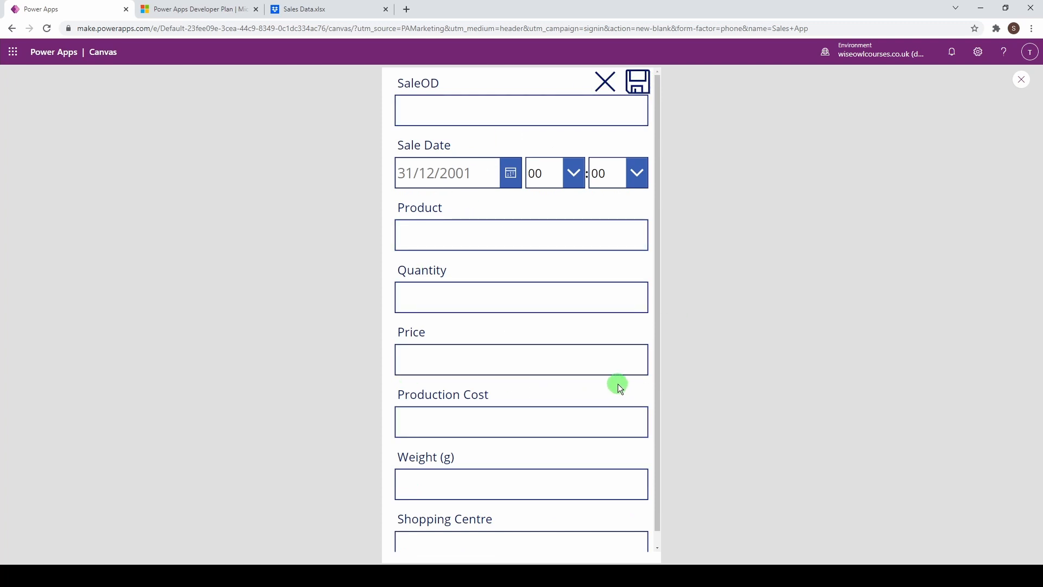
{"action": "left_click", "coordinate": [1021, 83]}
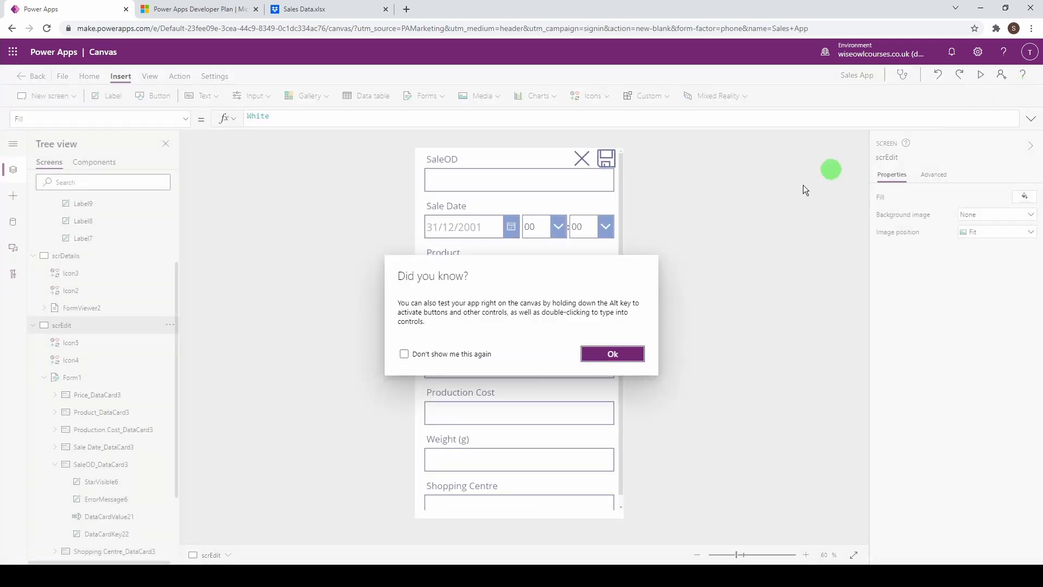
{"action": "left_click", "coordinate": [601, 353]}
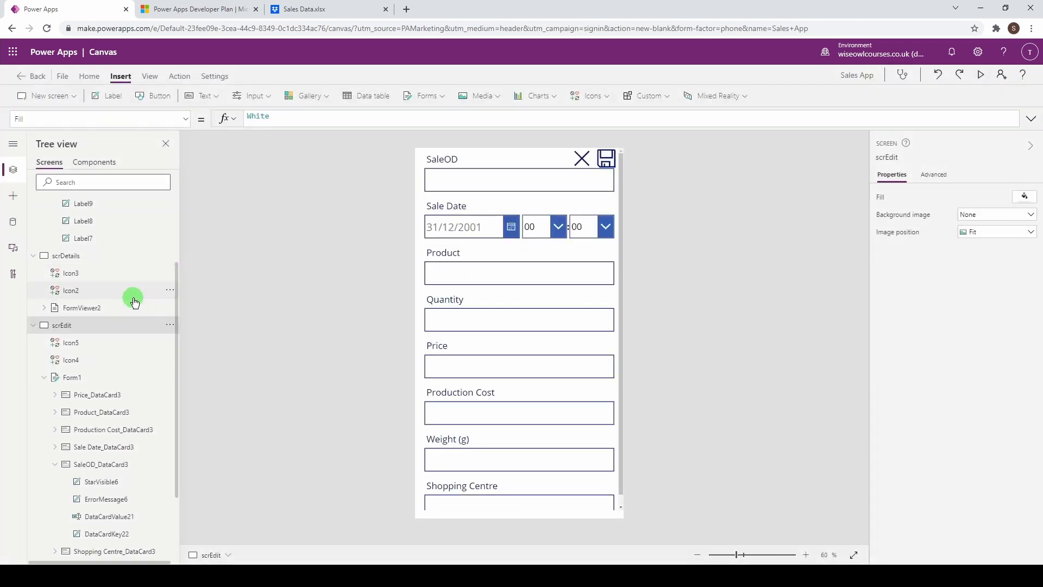
Step: On scrDetails, insert a trash icon and place it beside the pencil at the top
{"action": "left_click", "coordinate": [78, 259]}
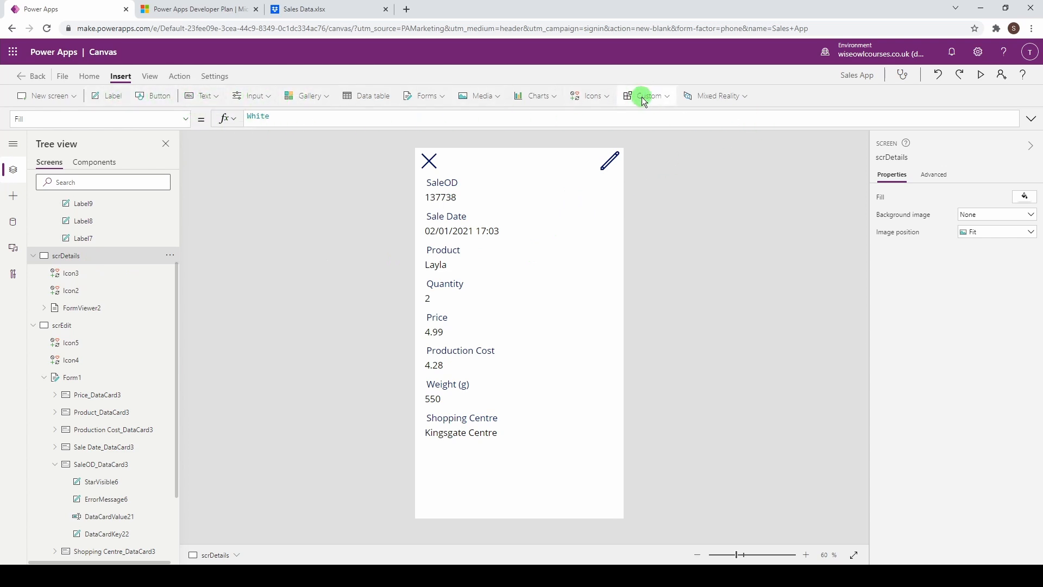
{"action": "left_click", "coordinate": [601, 101]}
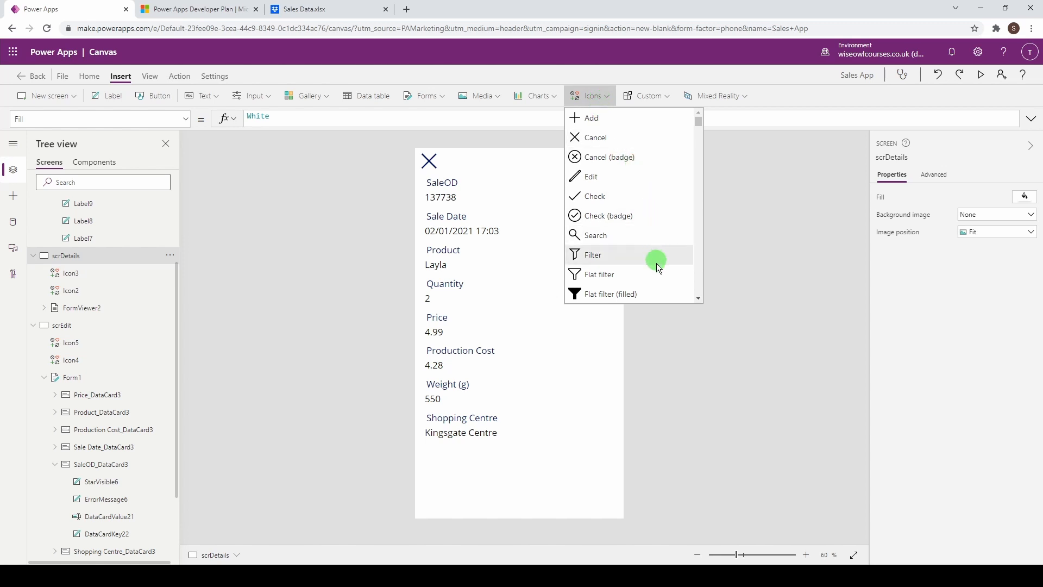
{"action": "scroll", "coordinate": [656, 258], "scroll_direction": "down", "scroll_amount": 5}
{"action": "scroll", "coordinate": [654, 259], "scroll_direction": "up", "scroll_amount": 2}
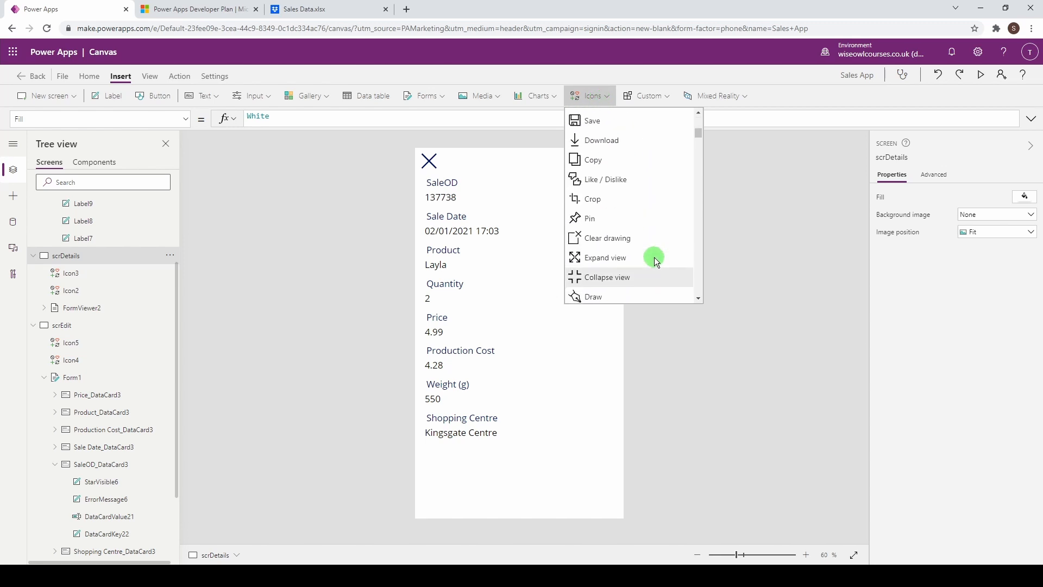
{"action": "scroll", "coordinate": [654, 257], "scroll_direction": "up", "scroll_amount": 1}
{"action": "left_click", "coordinate": [585, 190]}
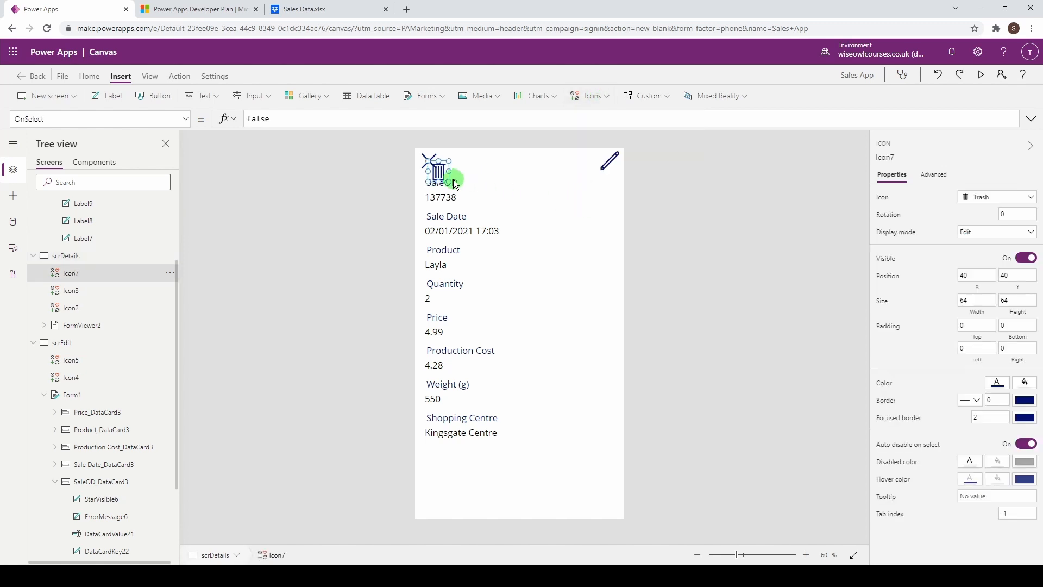
{"action": "left_click_drag", "start_coordinate": [439, 173], "coordinate": [573, 162]}
Step: Replace the icon's false OnSelect formula with a Deleted draft, then erase it
{"action": "left_click_drag", "start_coordinate": [279, 119], "coordinate": [239, 119]}
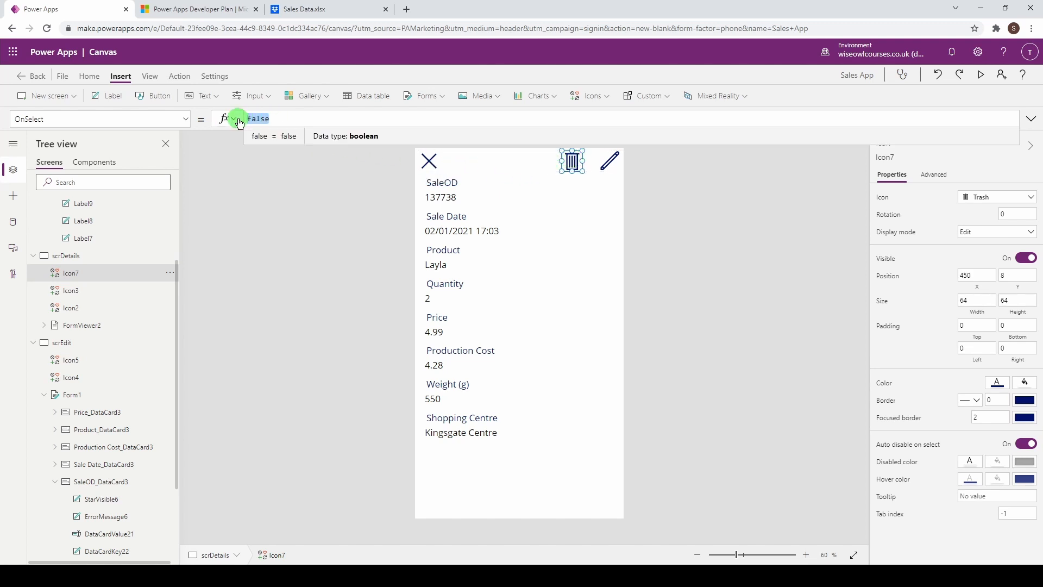
{"action": "type", "text": "Dele"}
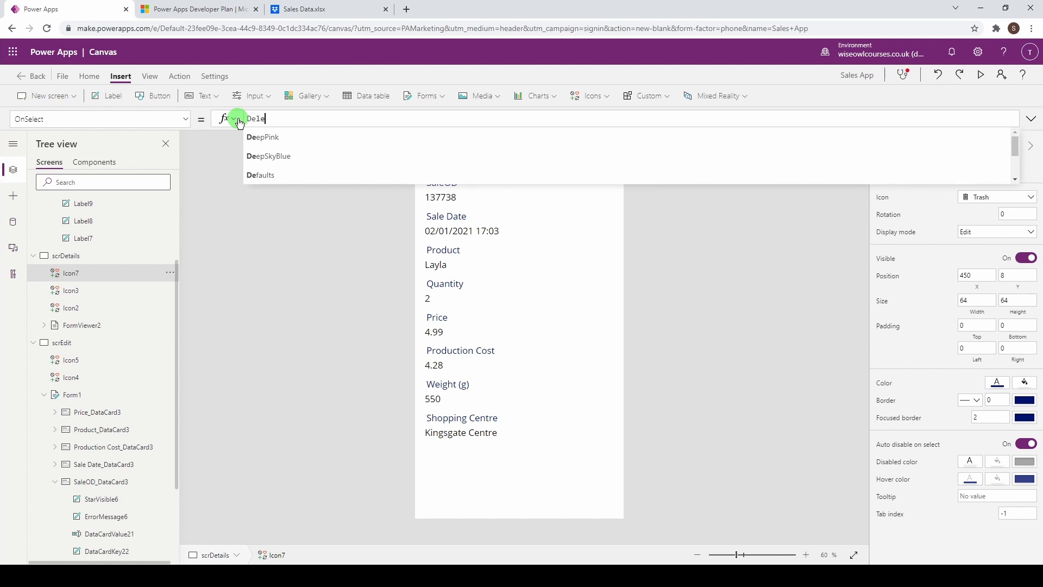
{"action": "type", "text": "te"}
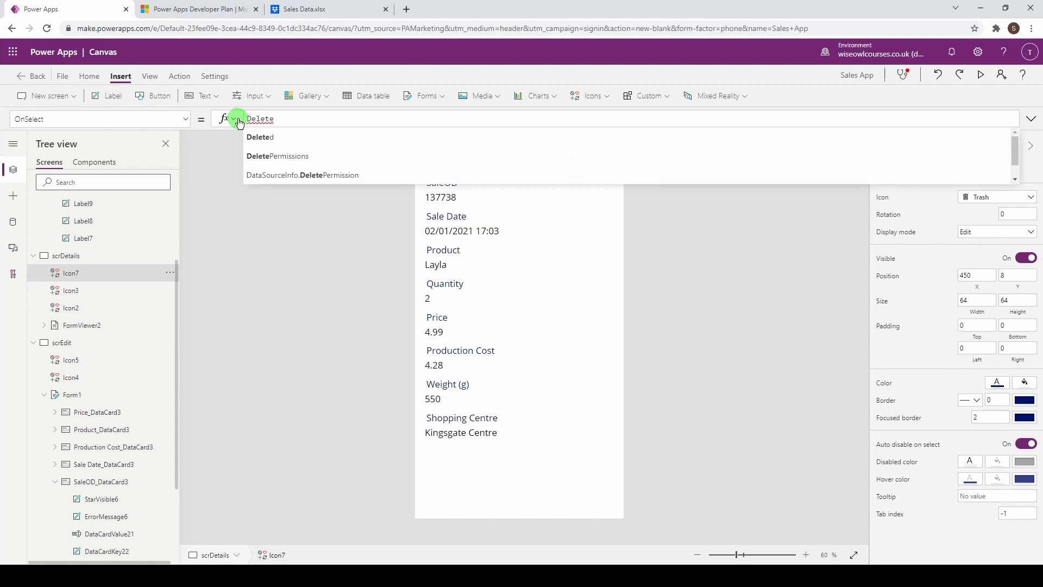
{"action": "scroll", "coordinate": [329, 156], "scroll_direction": "down", "scroll_amount": 1}
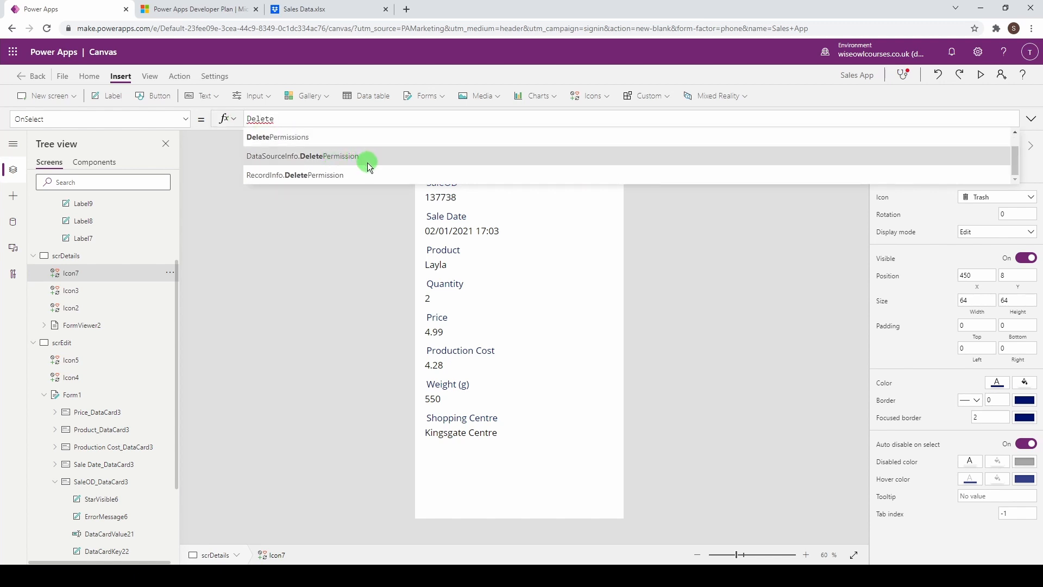
{"action": "scroll", "coordinate": [366, 165], "scroll_direction": "up", "scroll_amount": 1}
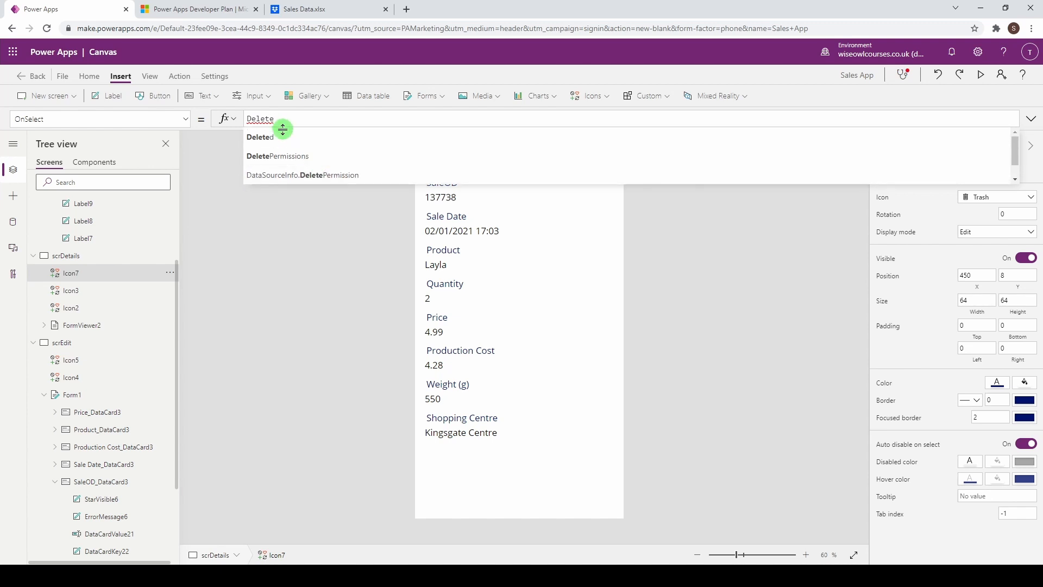
{"action": "left_click", "coordinate": [282, 135]}
{"action": "type", "text": "("}
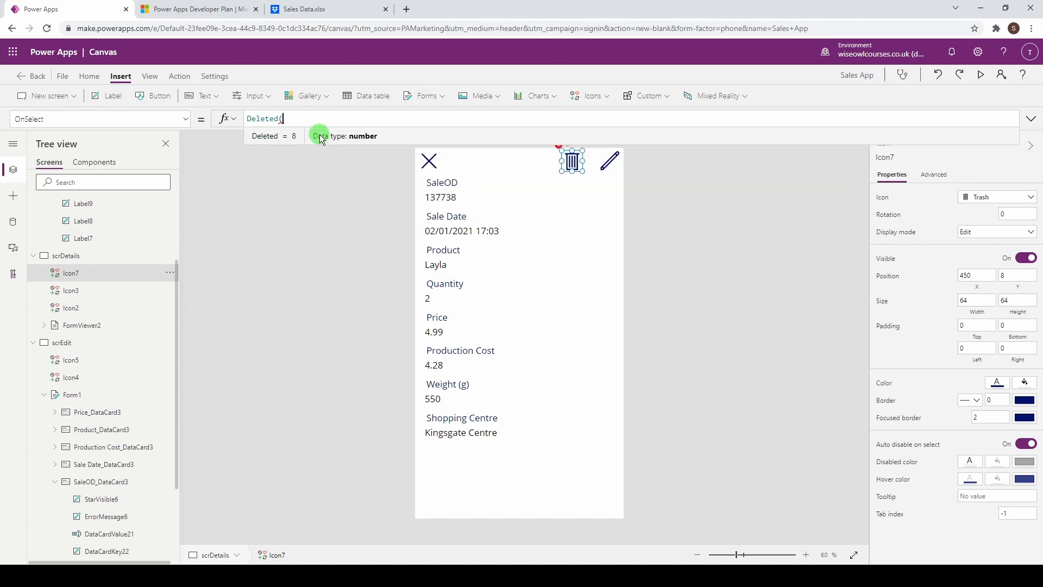
{"action": "key", "text": "BackSpace"}
{"action": "key", "text": "BackSpace"}
{"action": "key", "text": "BackSpace"}
{"action": "key", "text": "BackSpace"}
{"action": "key", "text": "BackSpace"}
{"action": "key", "text": "BackSpace"}
{"action": "key", "text": "BackSpace"}
{"action": "key", "text": "BackSpace"}
Step: Start a Remove(Sales_Table_1,gall formula, then select it all and delete it
{"action": "type", "text": "R"}
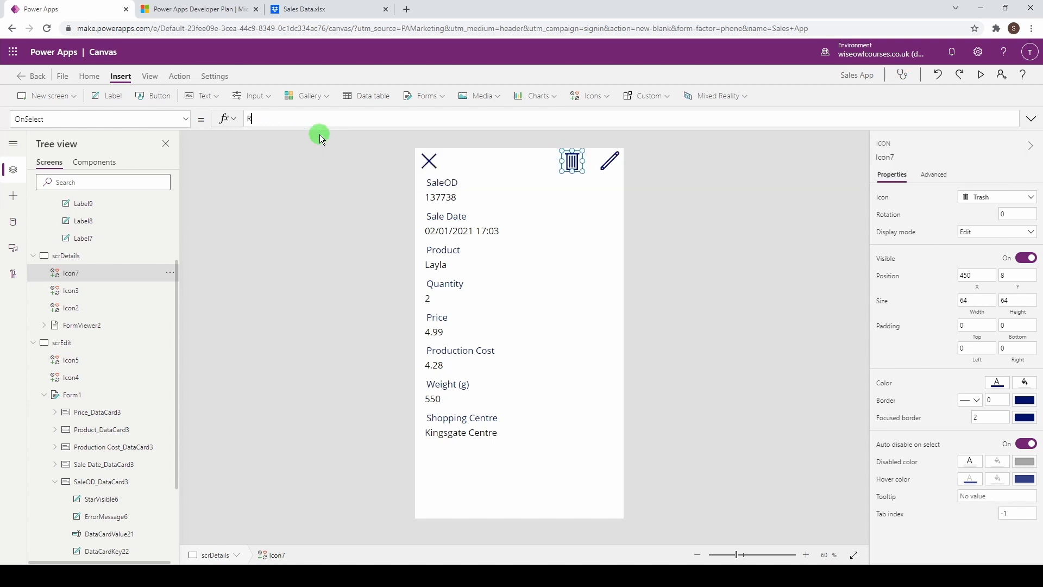
{"action": "type", "text": "emo"}
{"action": "left_click", "coordinate": [319, 136]}
{"action": "type", "text": "("}
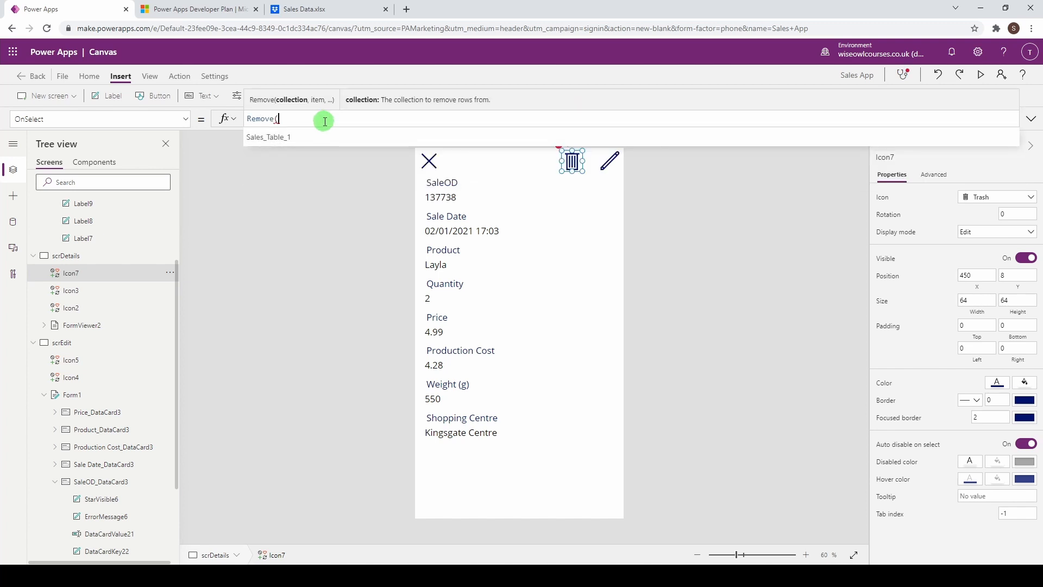
{"action": "left_click", "coordinate": [319, 137]}
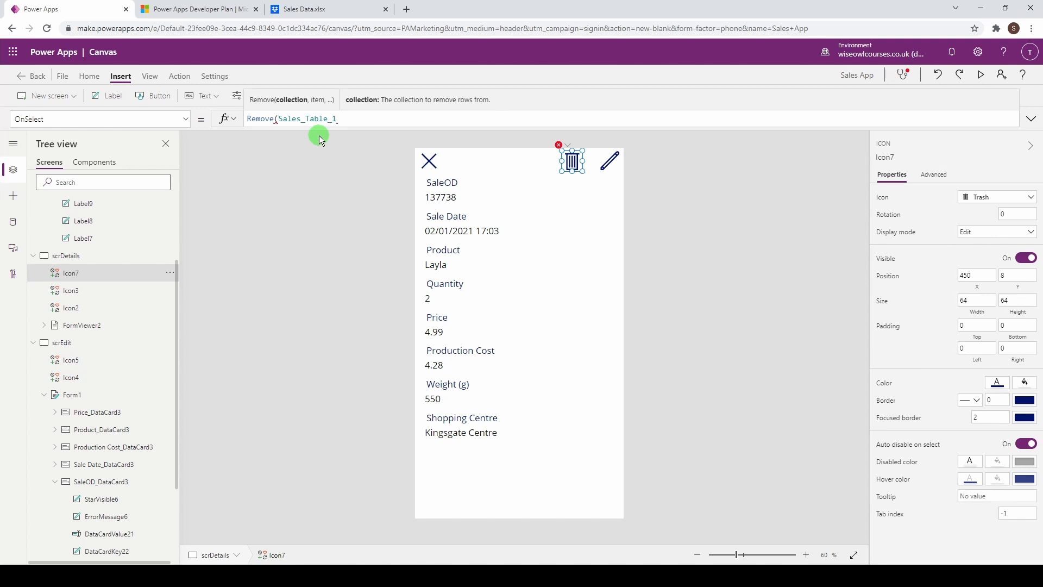
{"action": "type", "text": ",gall"}
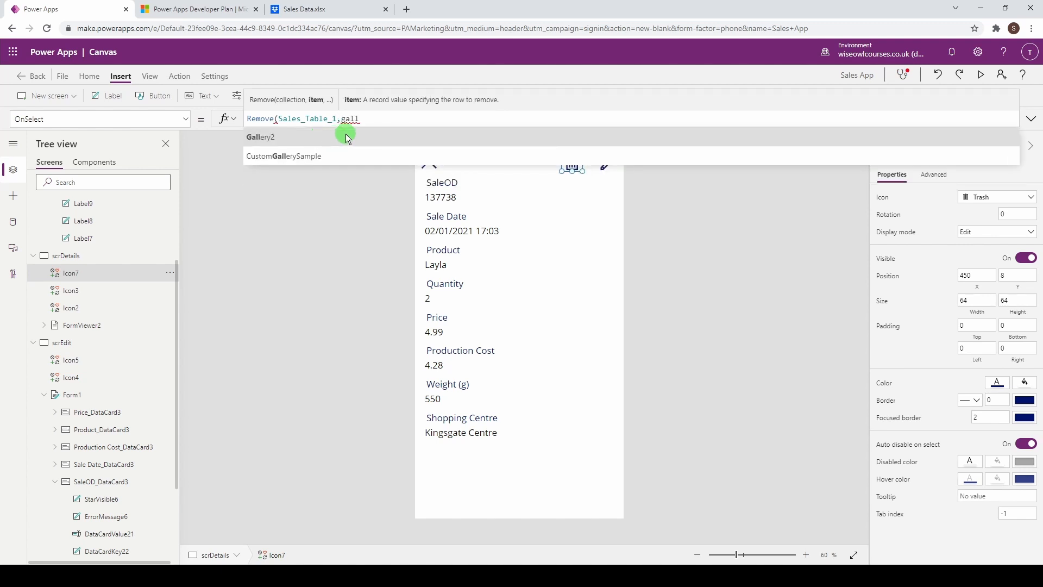
{"action": "left_click_drag", "start_coordinate": [373, 118], "coordinate": [175, 112]}
{"action": "key", "text": "BackSpace"}
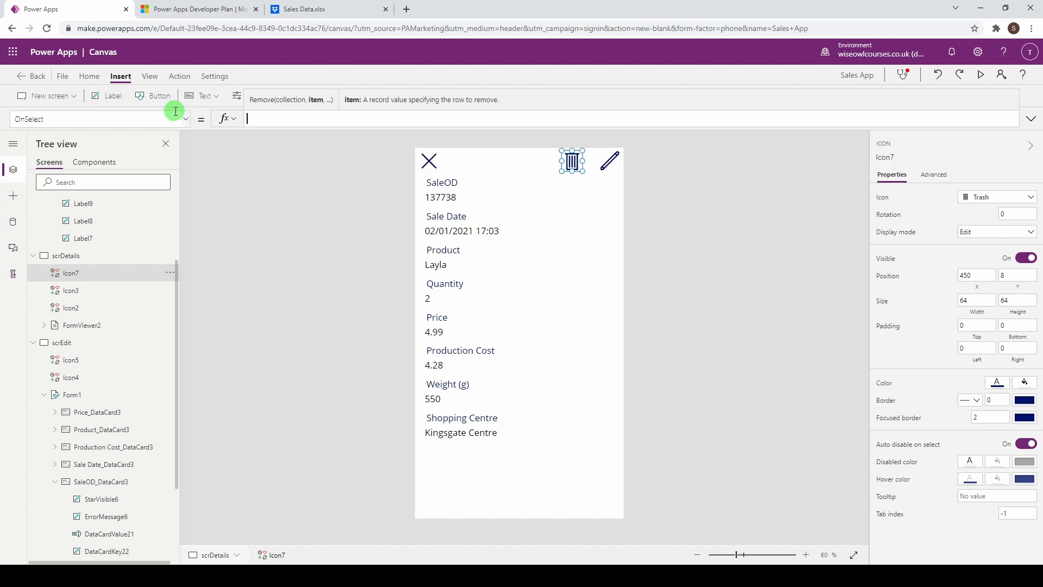
Step: Set Icon7's OnSelect to Remove(Sales_Table_1,Gallery2.Selected) using autocomplete for the table and gallery
{"action": "left_click", "coordinate": [193, 149]}
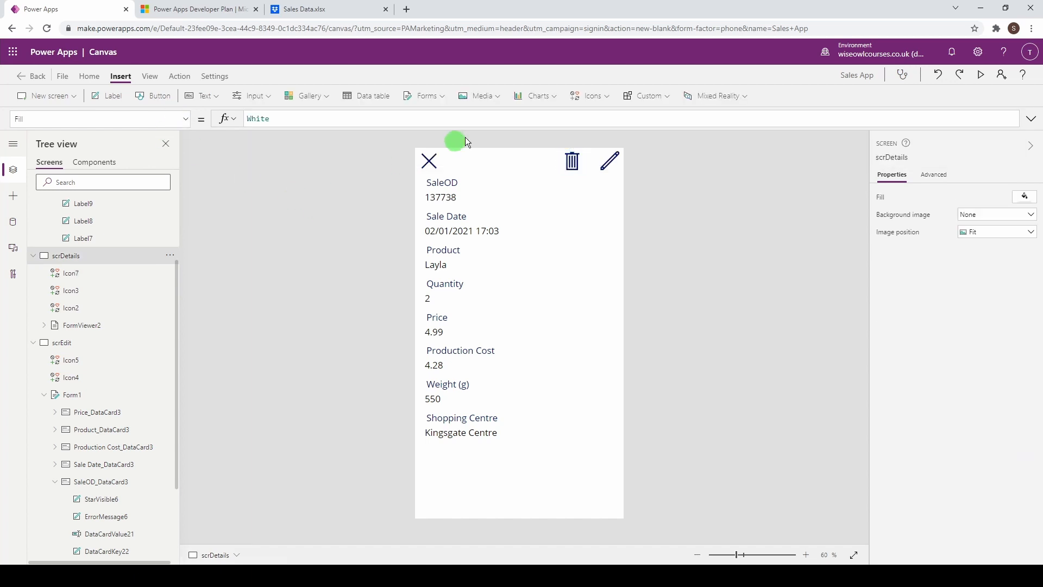
{"action": "left_click", "coordinate": [573, 163]}
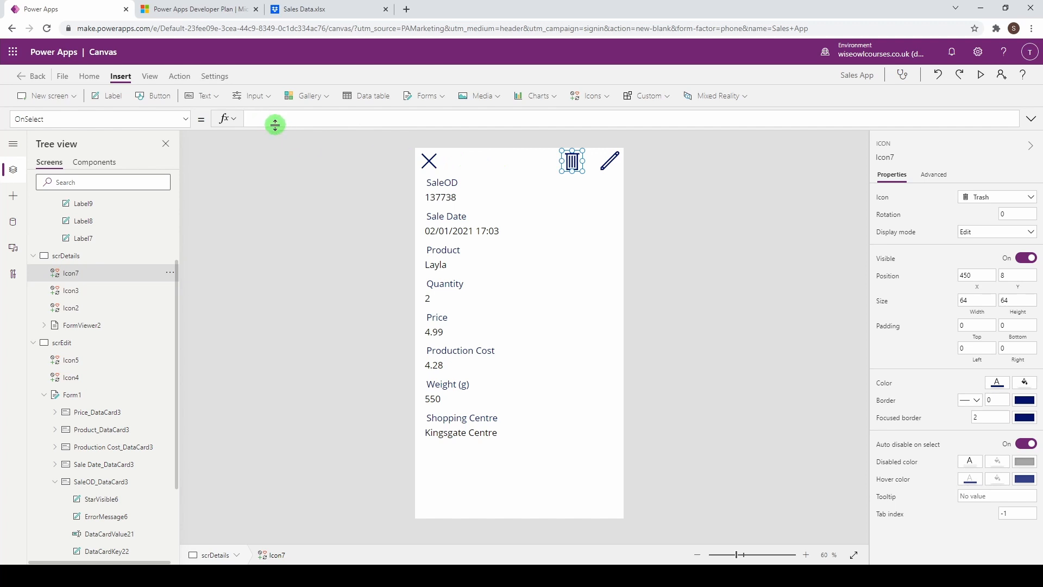
{"action": "type", "text": "Remo"}
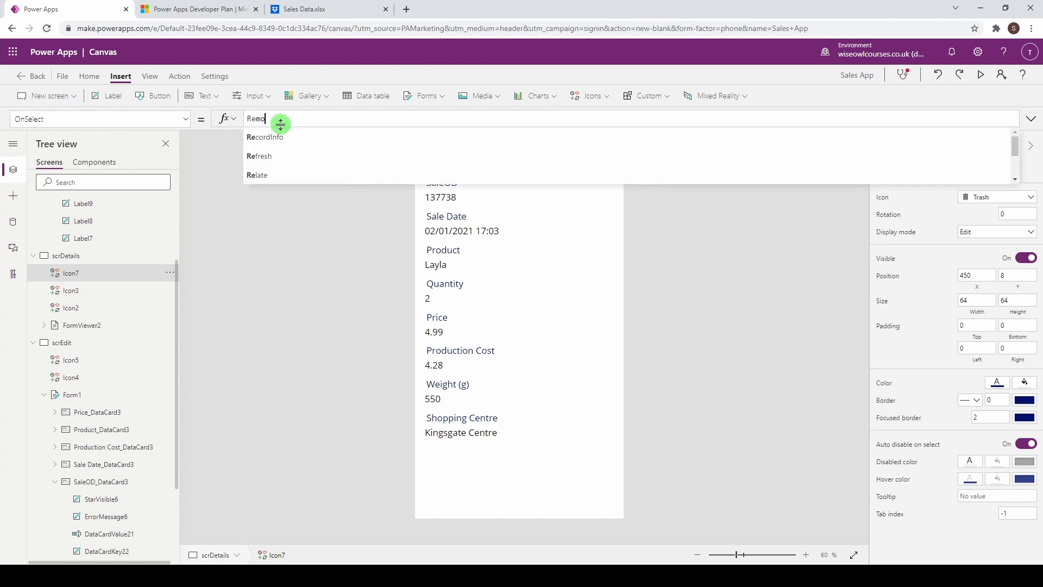
{"action": "type", "text": "ve("}
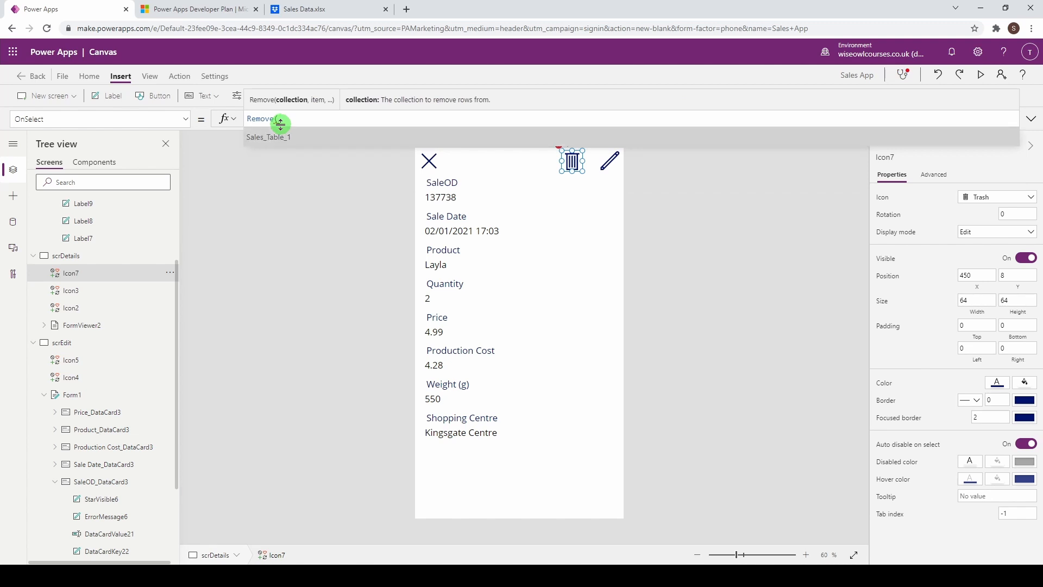
{"action": "key", "text": "Tab"}
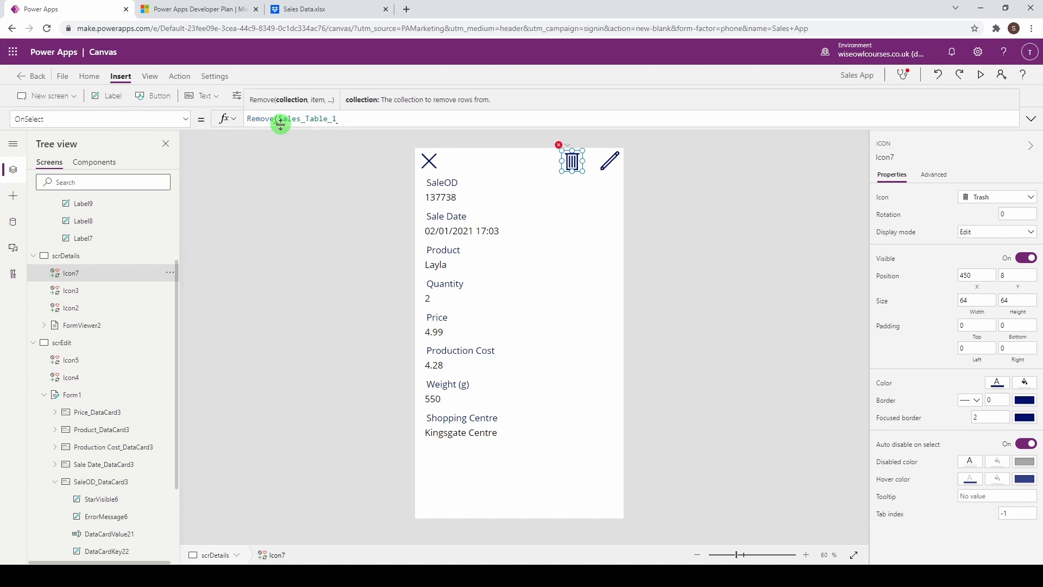
{"action": "type", "text": ","}
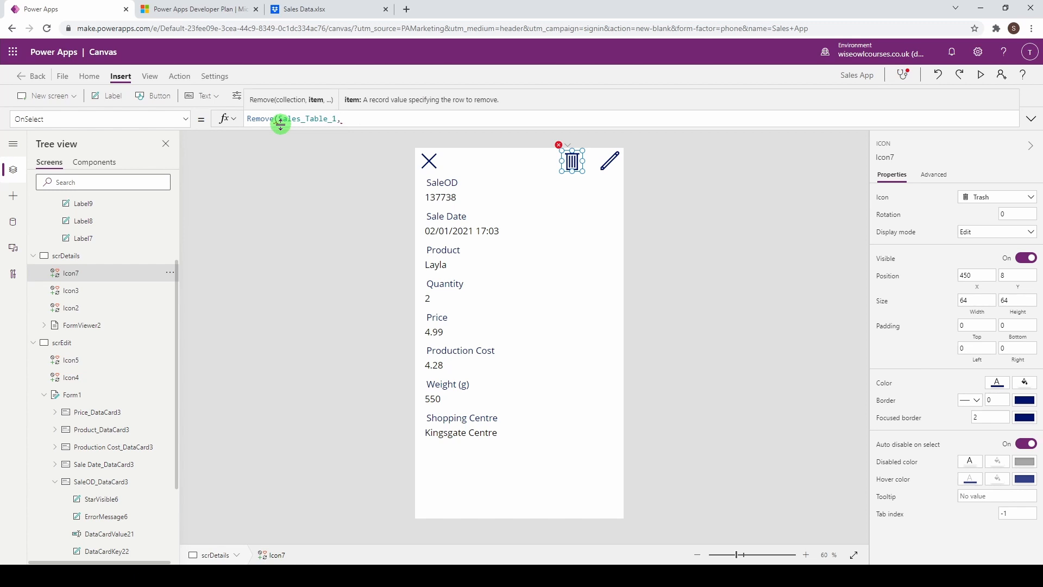
{"action": "type", "text": "gall"}
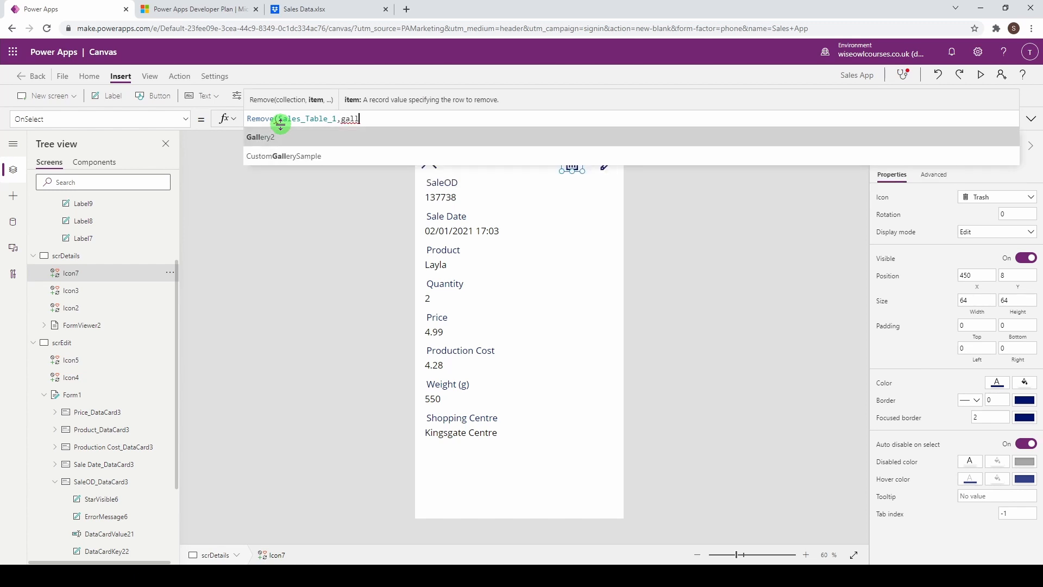
{"action": "key", "text": "Tab"}
{"action": "type", "text": ".sel"}
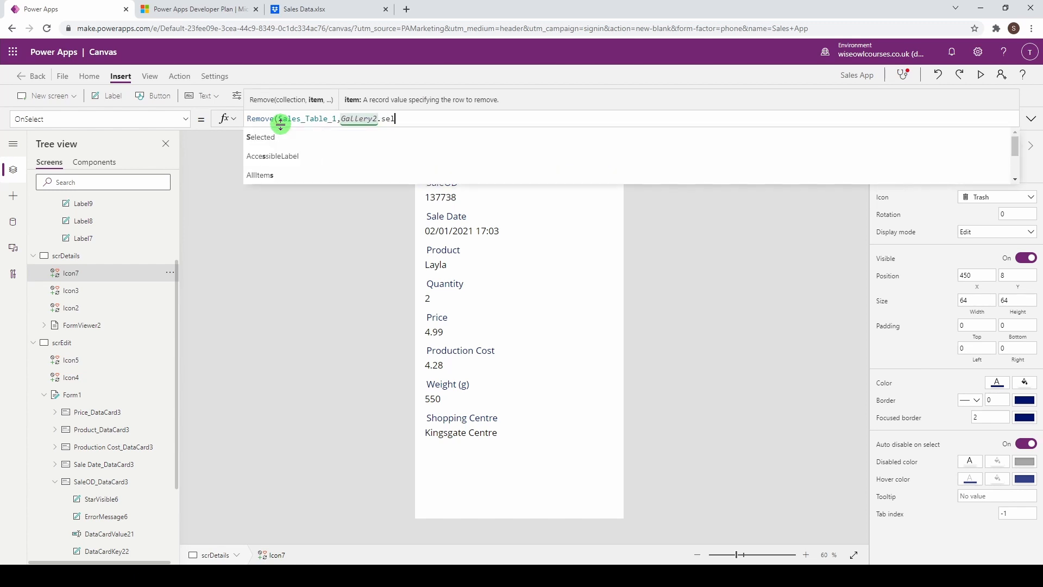
{"action": "key", "text": "Tab"}
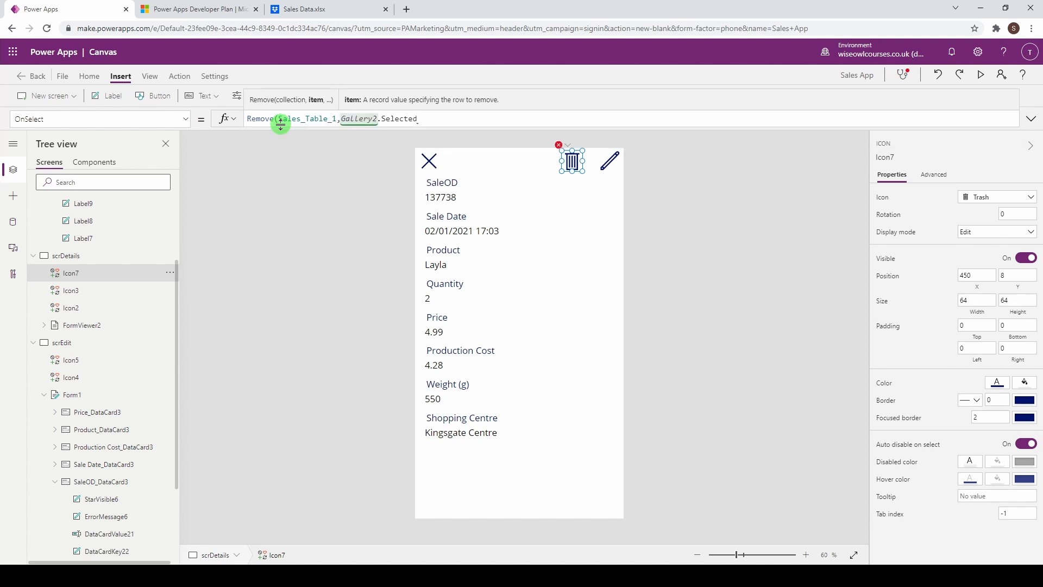
{"action": "type", "text": ")"}
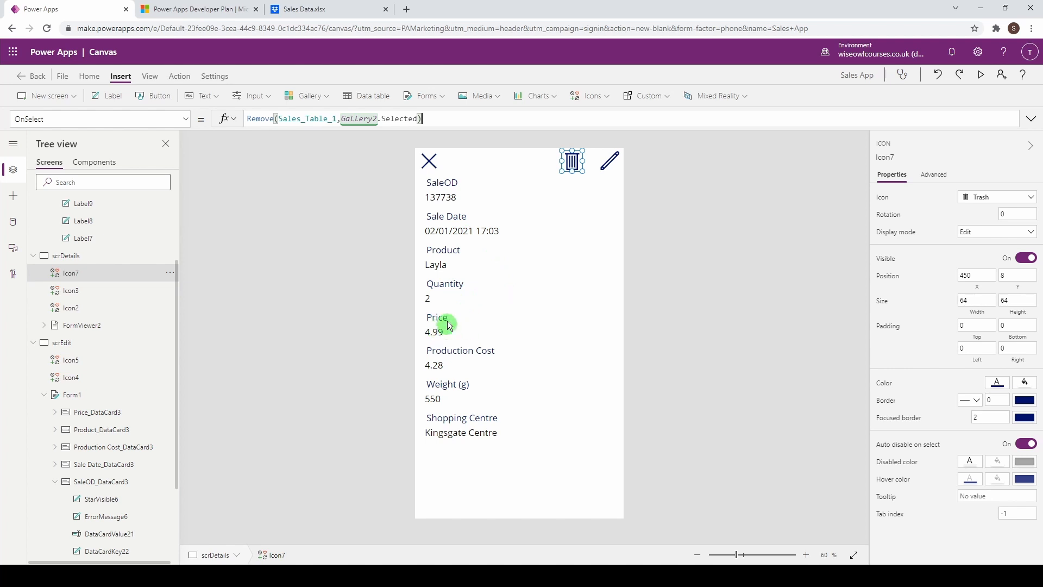
Step: Preview the app, delete sale 137738 with the trash icon, and verify it in Sales Data.xlsx
{"action": "left_click", "coordinate": [981, 80]}
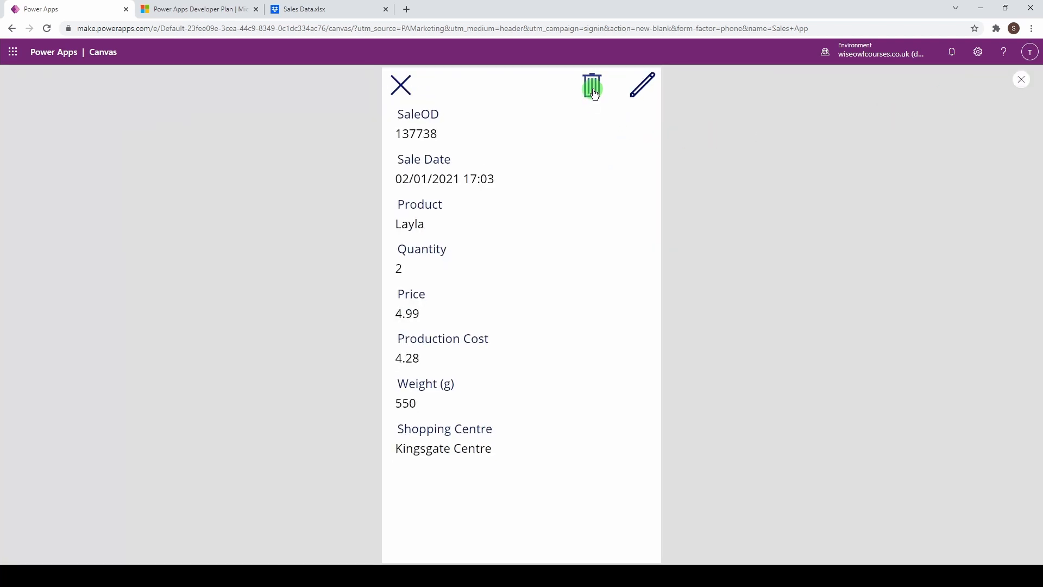
{"action": "left_click", "coordinate": [593, 87]}
{"action": "left_click", "coordinate": [321, 12]}
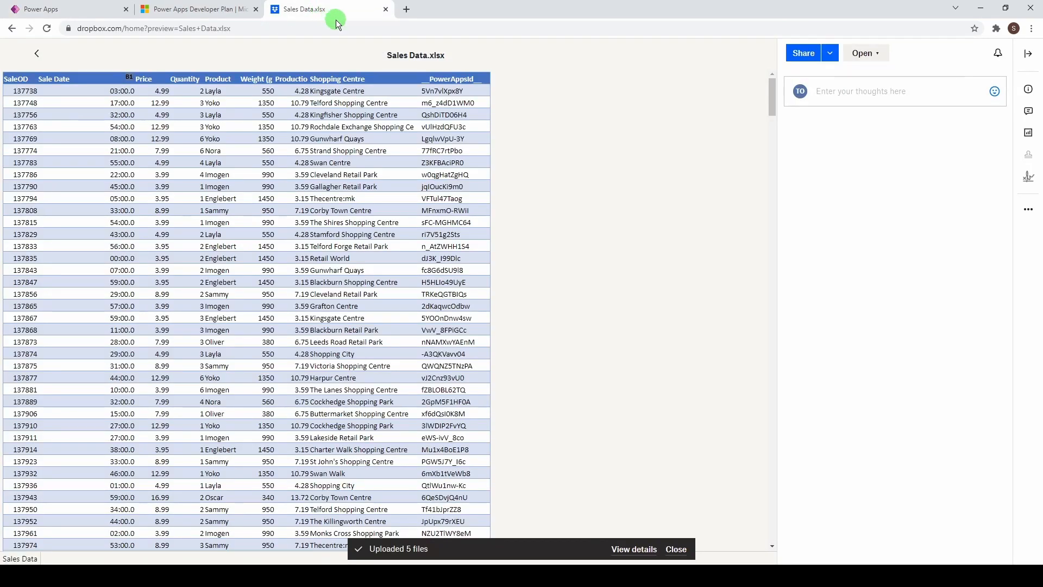
{"action": "left_click", "coordinate": [67, 13]}
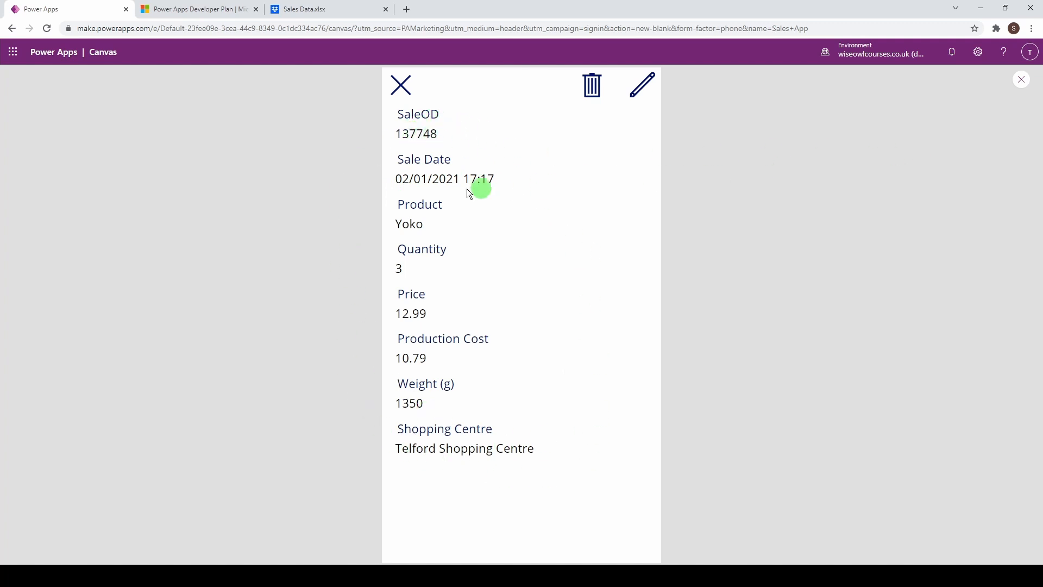
Step: Append ; Navigate(scrList) to the trash icon's Remove formula and show scrList
{"action": "left_click", "coordinate": [1021, 79]}
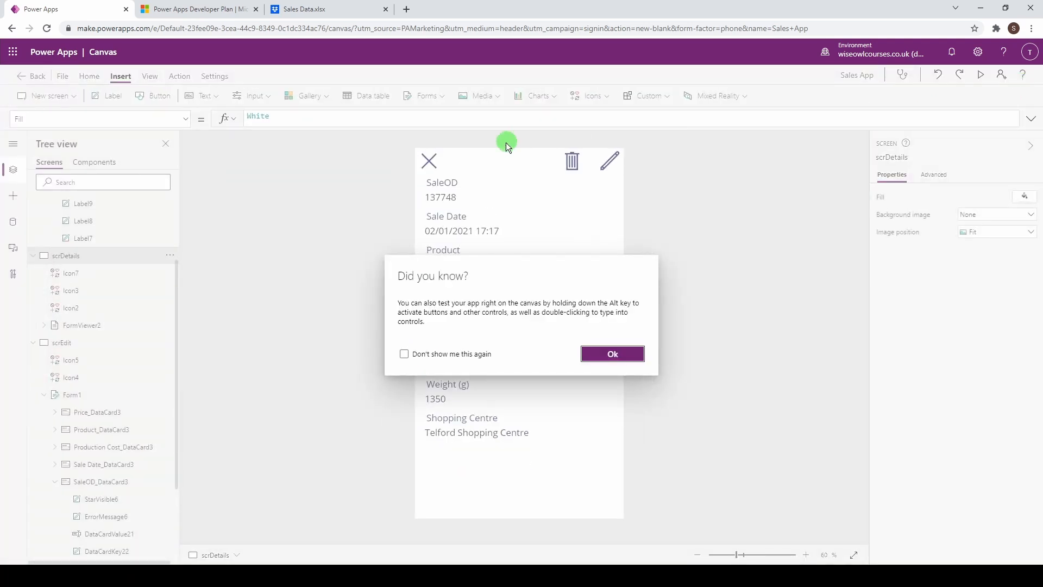
{"action": "left_click", "coordinate": [617, 358]}
{"action": "left_click", "coordinate": [571, 163]}
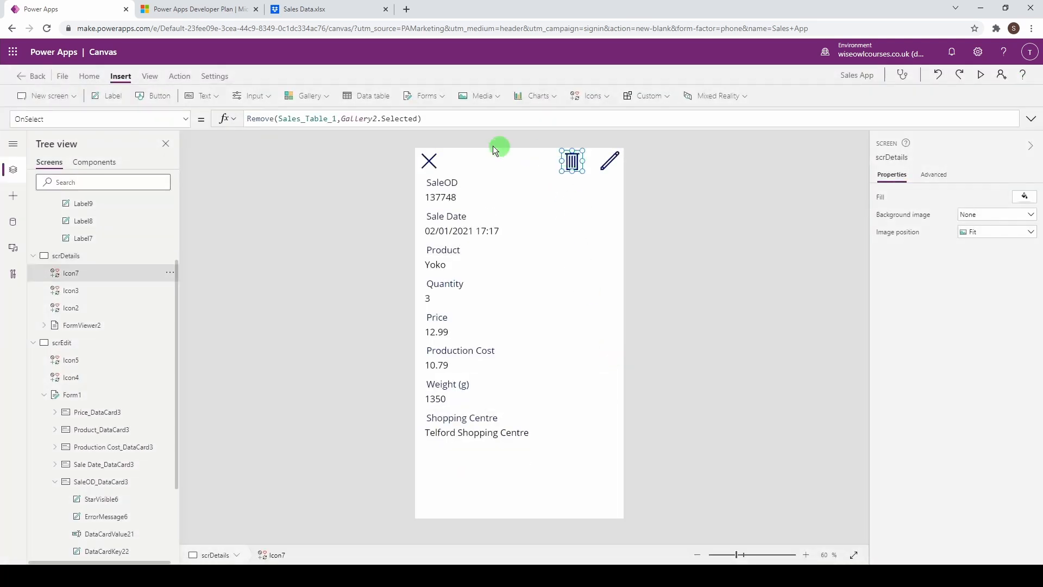
{"action": "left_click", "coordinate": [447, 120]}
{"action": "type", "text": "; naviga"}
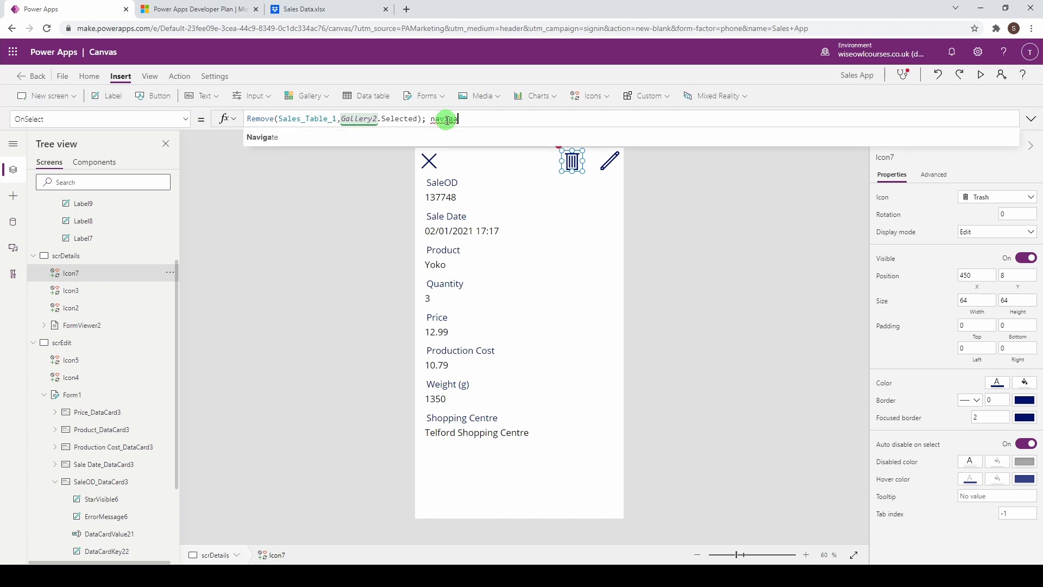
{"action": "type", "text": "te(scr"}
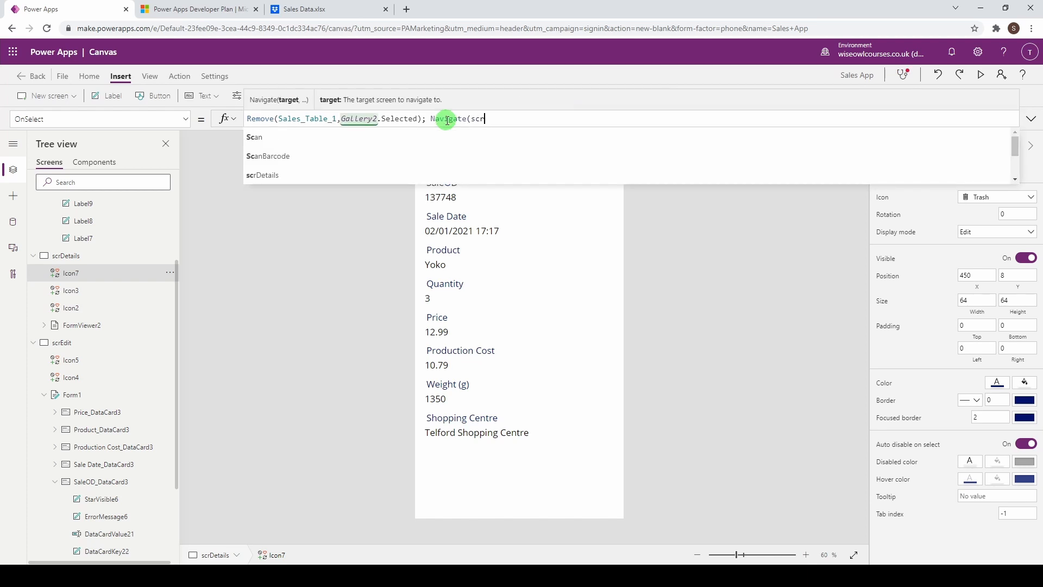
{"action": "type", "text": "List"}
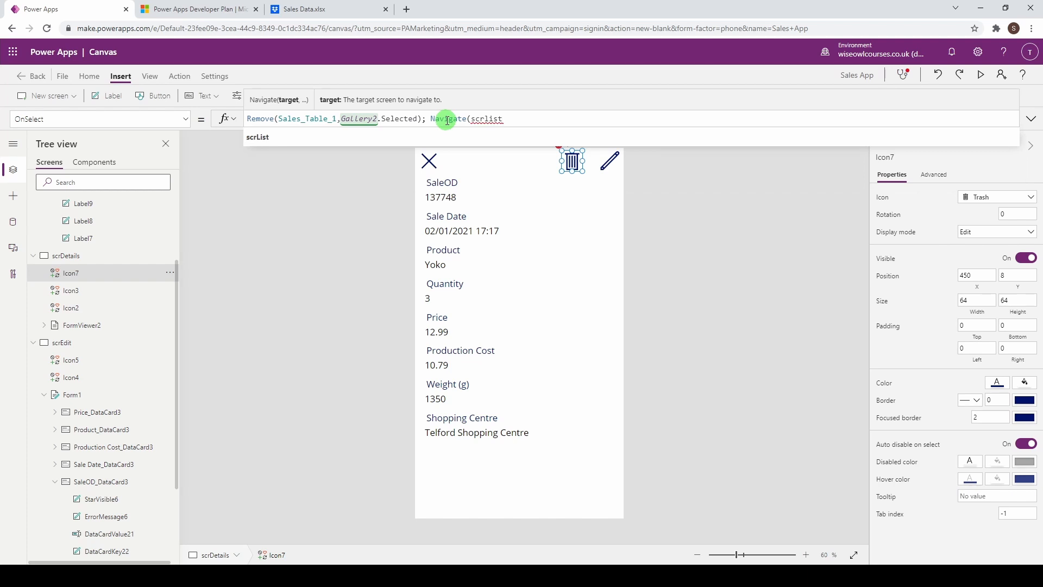
{"action": "type", "text": ")"}
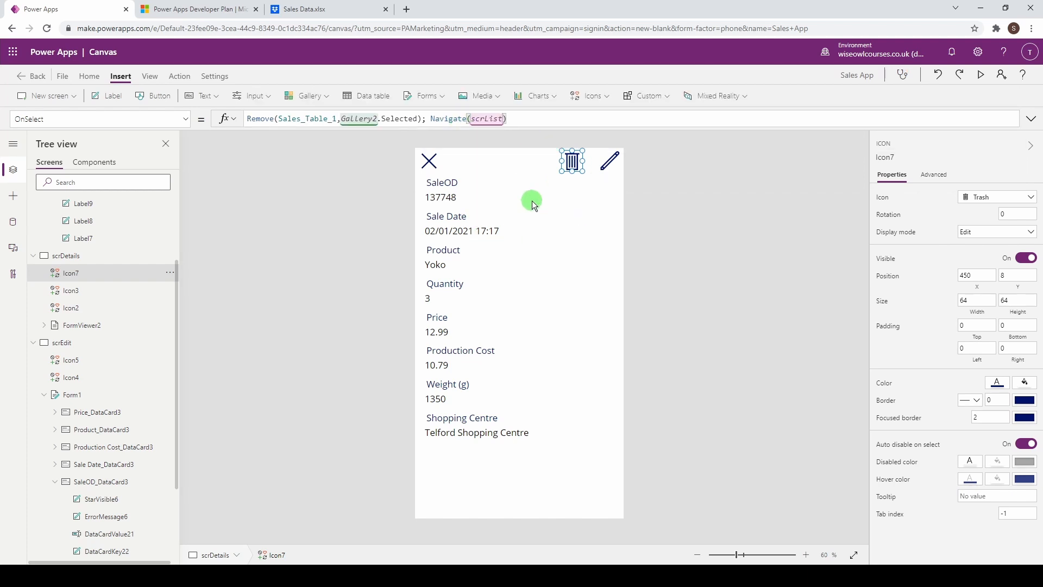
{"action": "scroll", "coordinate": [92, 214], "scroll_direction": "up", "scroll_amount": 2}
{"action": "left_click", "coordinate": [90, 222]}
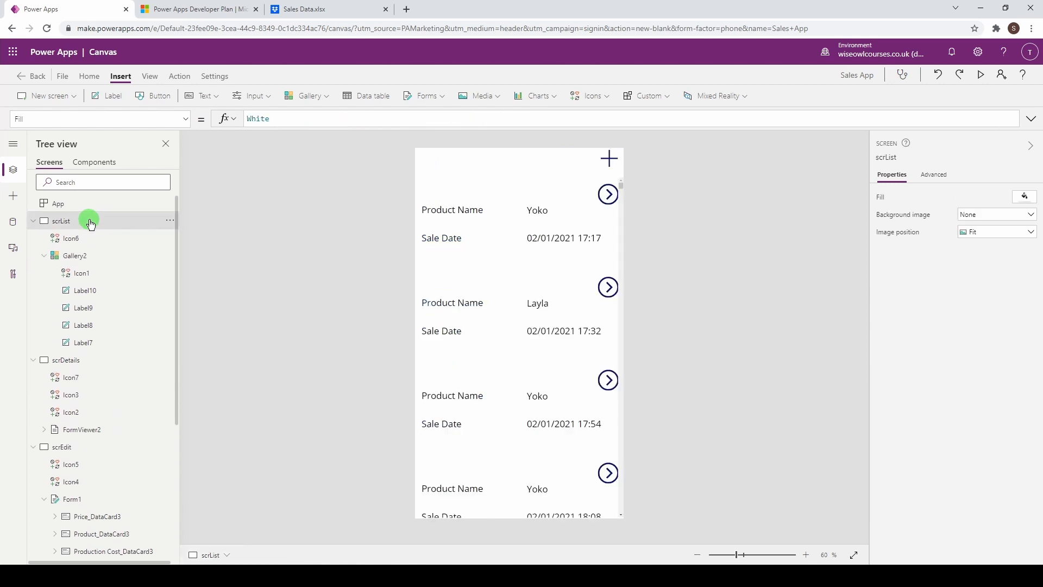